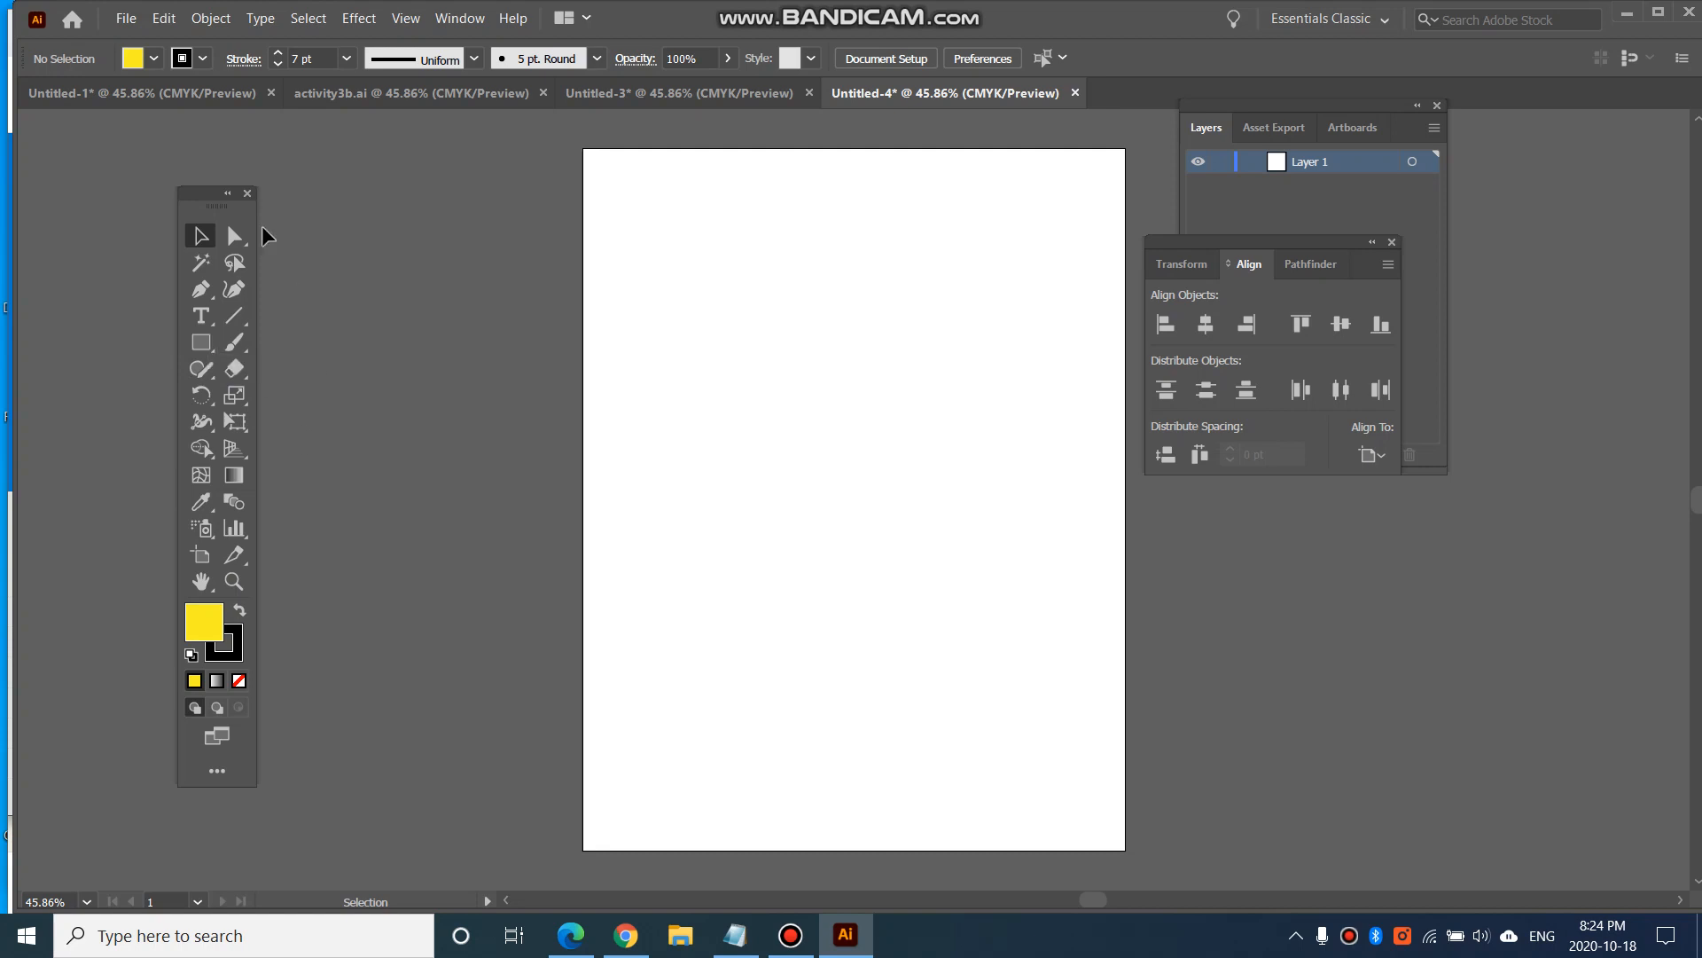
Step: Place the activity1 artwork as a linked file in the upper-left area of the artboard and deselect it
click(127, 19)
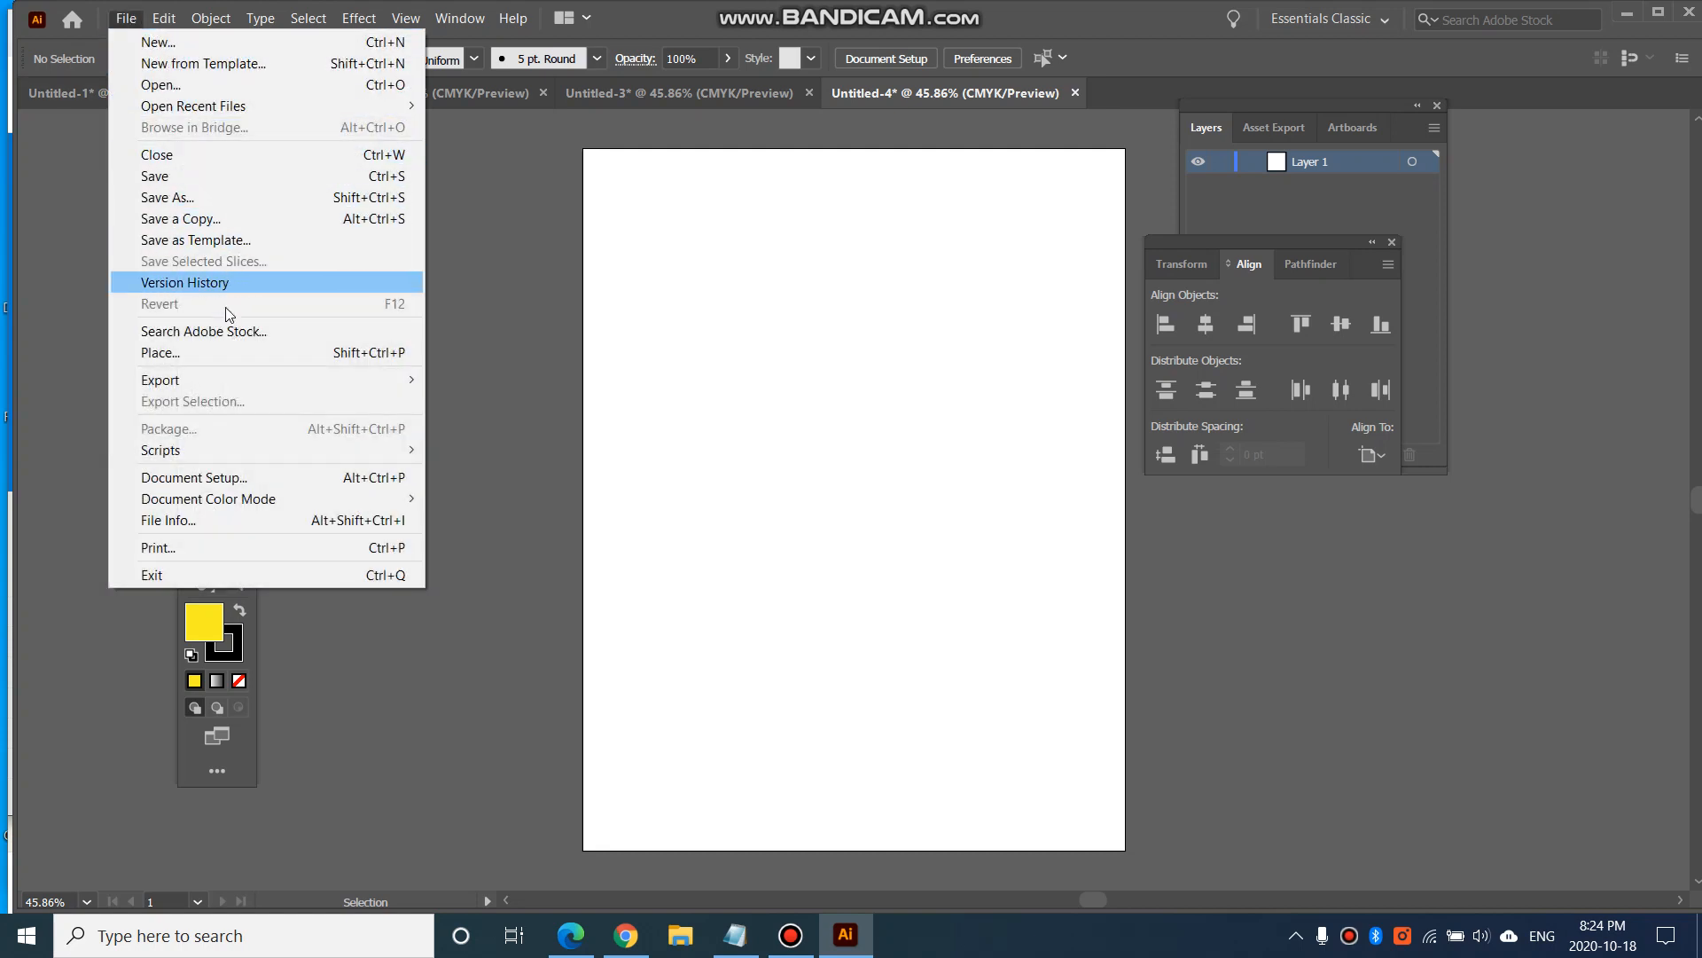
click(227, 353)
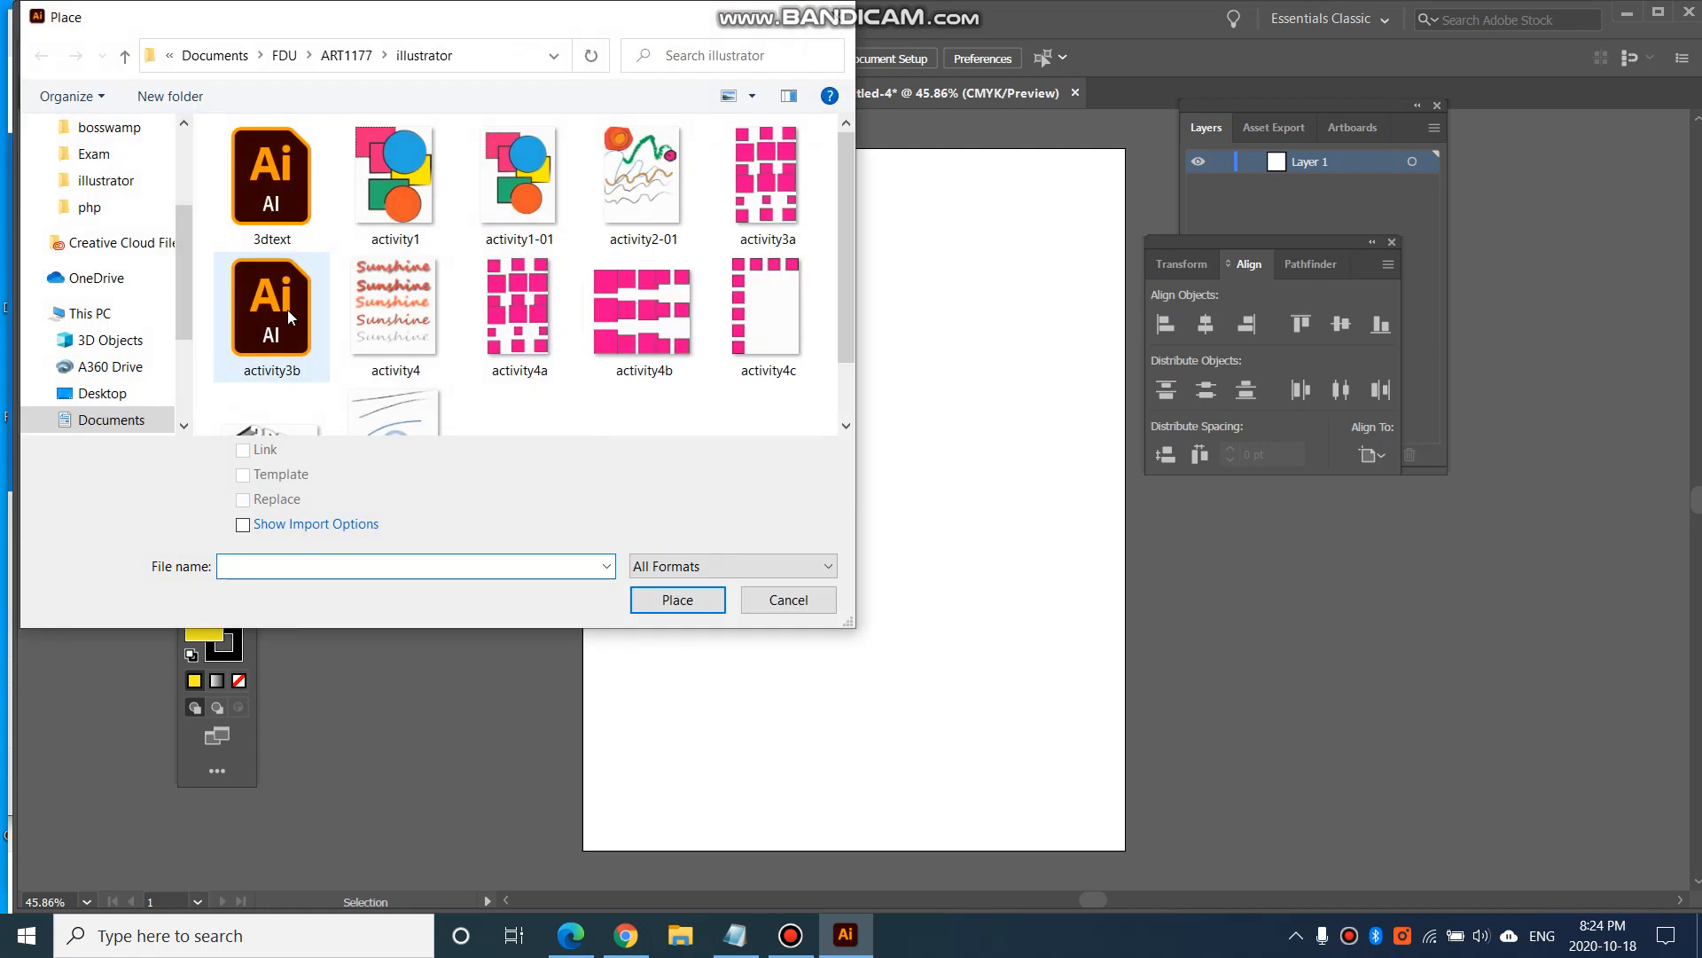
click(380, 190)
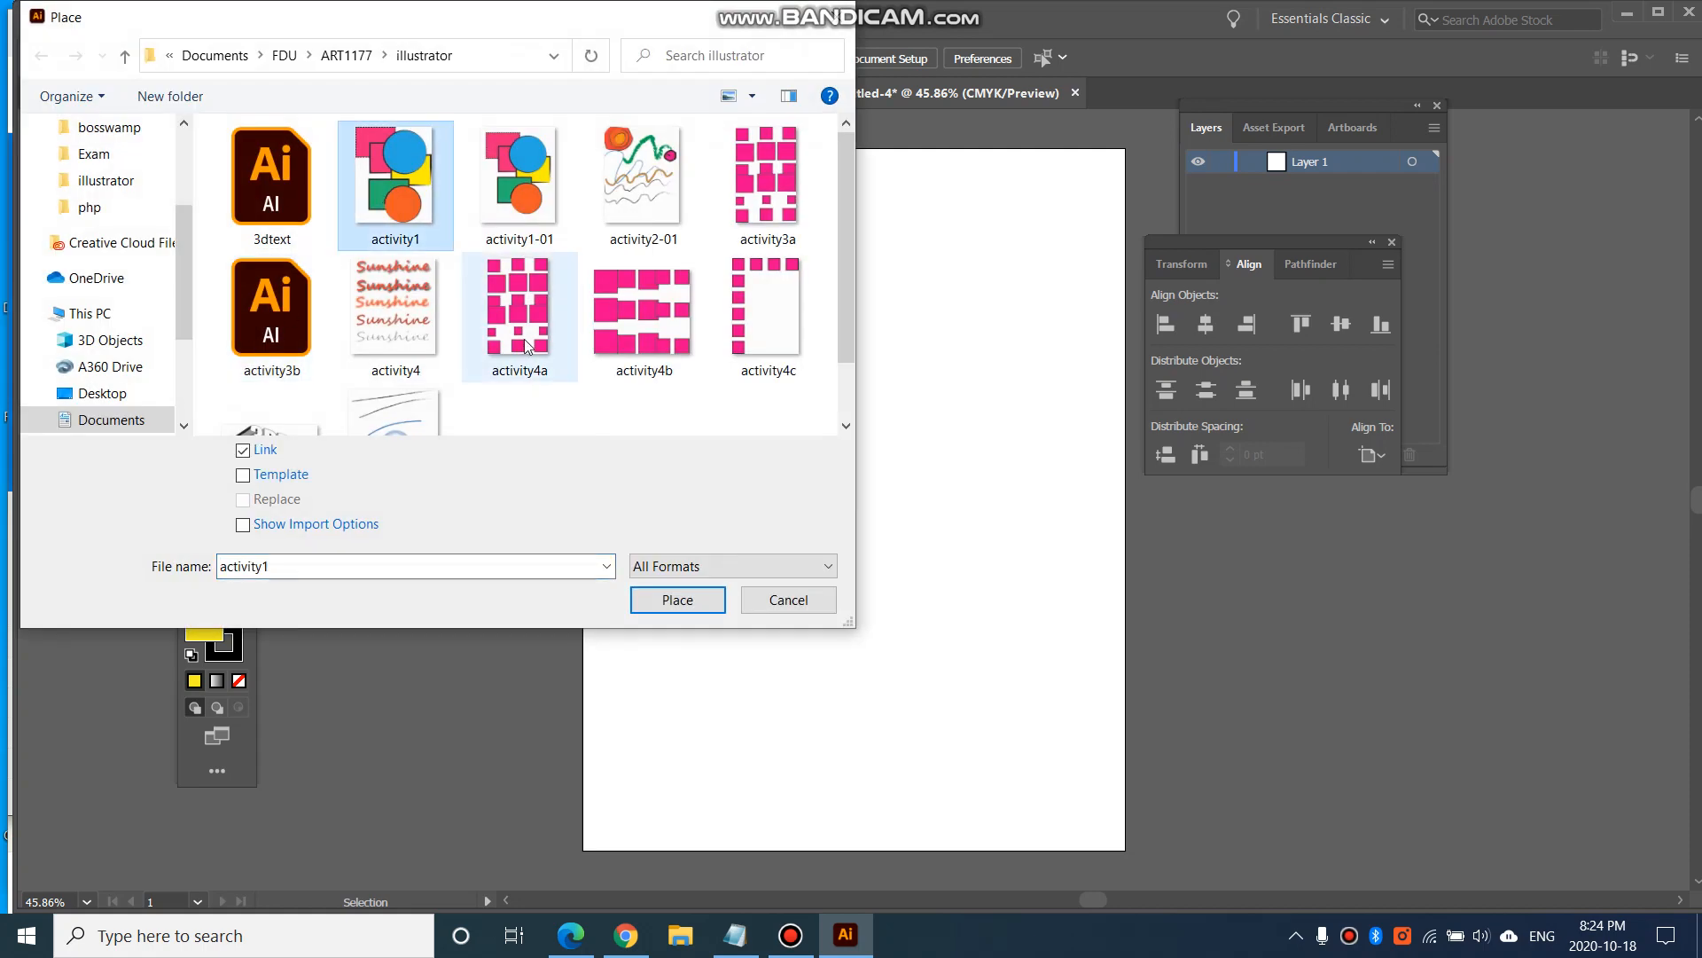
click(678, 600)
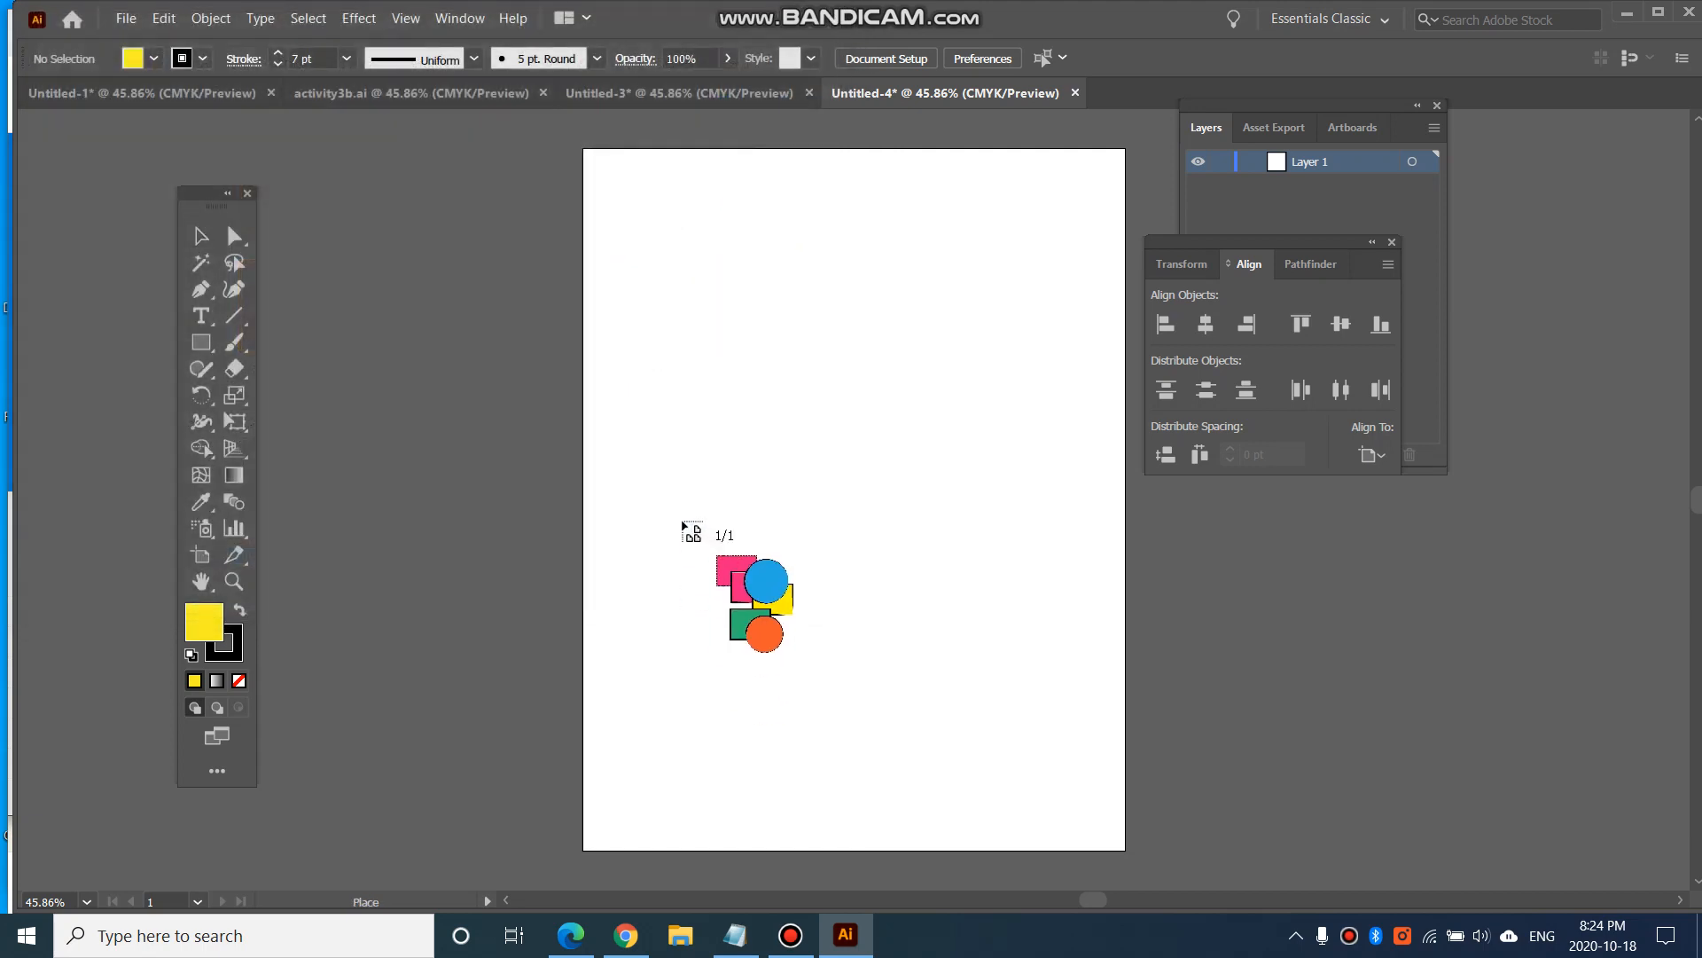
drag(628, 205, 885, 492)
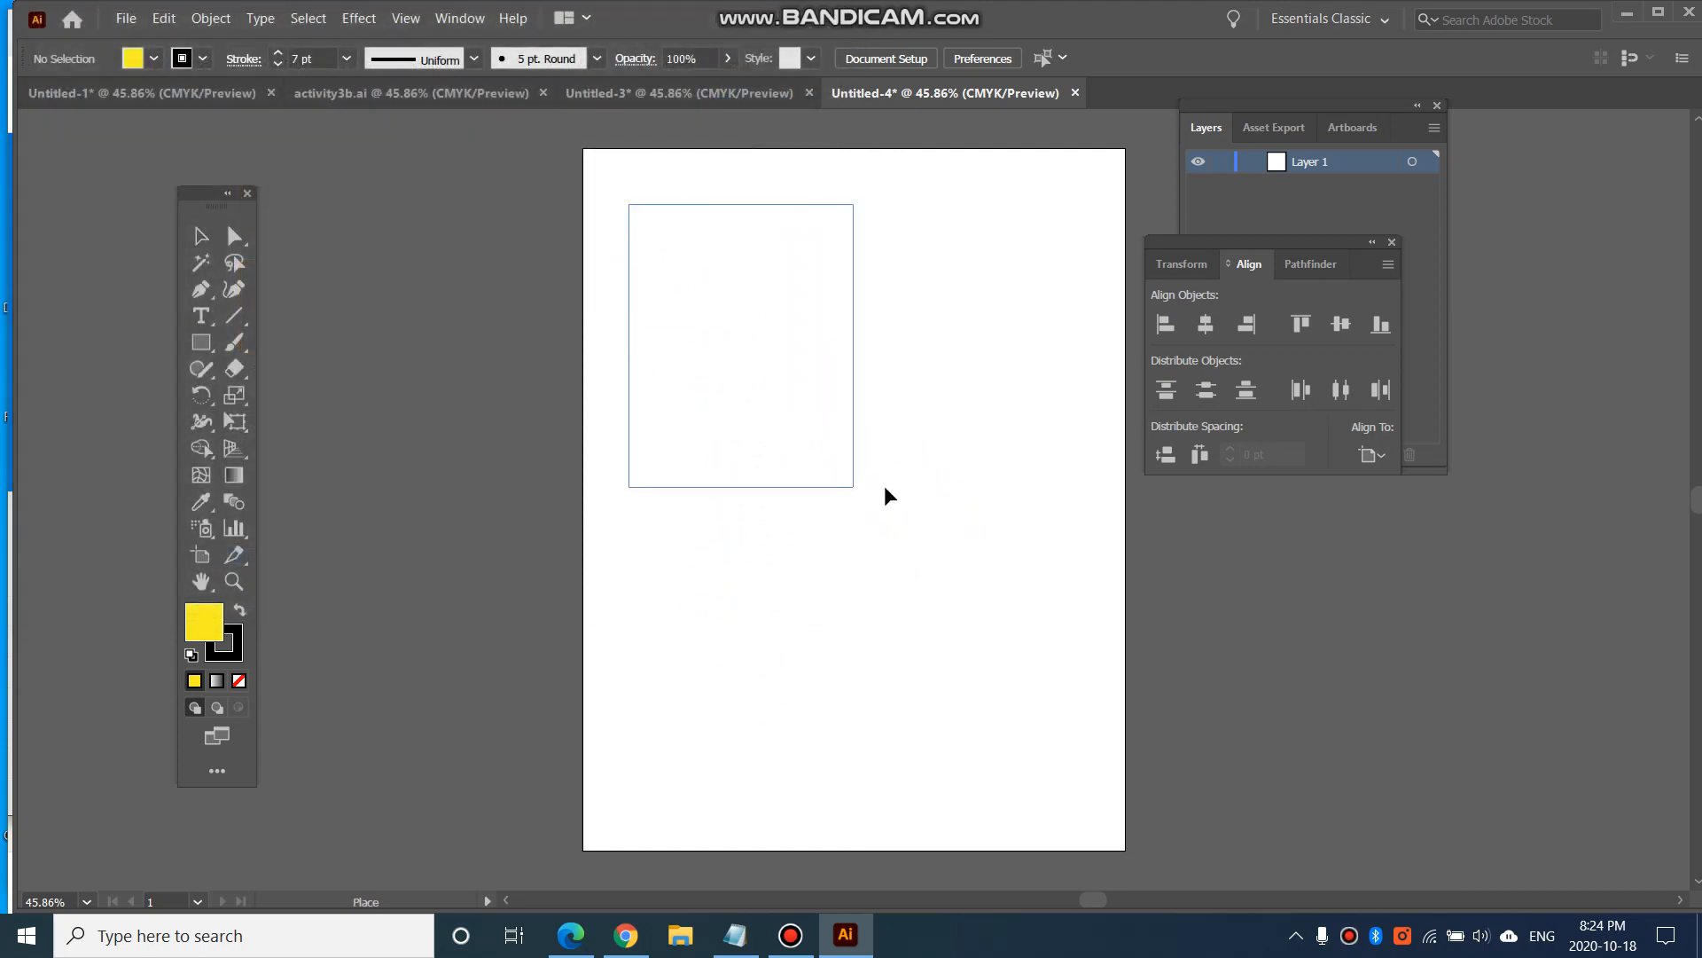
click(448, 371)
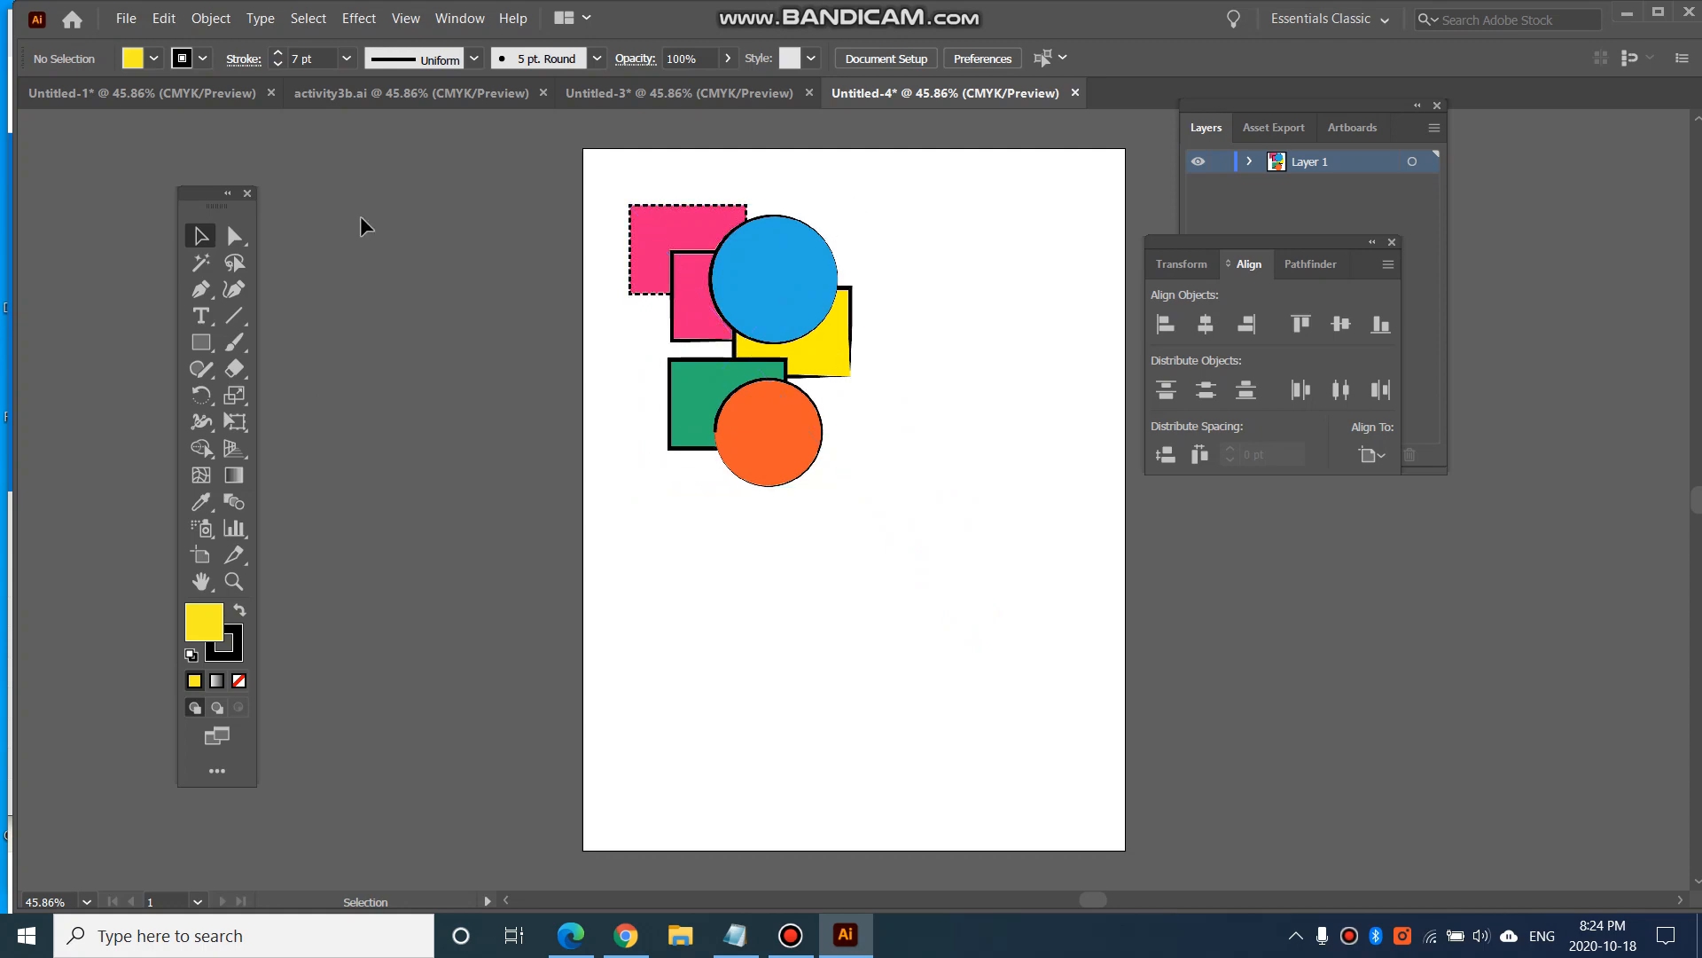
Step: Place the Moon_and_Farming image from the week4images folder beside the shapes artwork and line up its top edge with the artwork
click(133, 22)
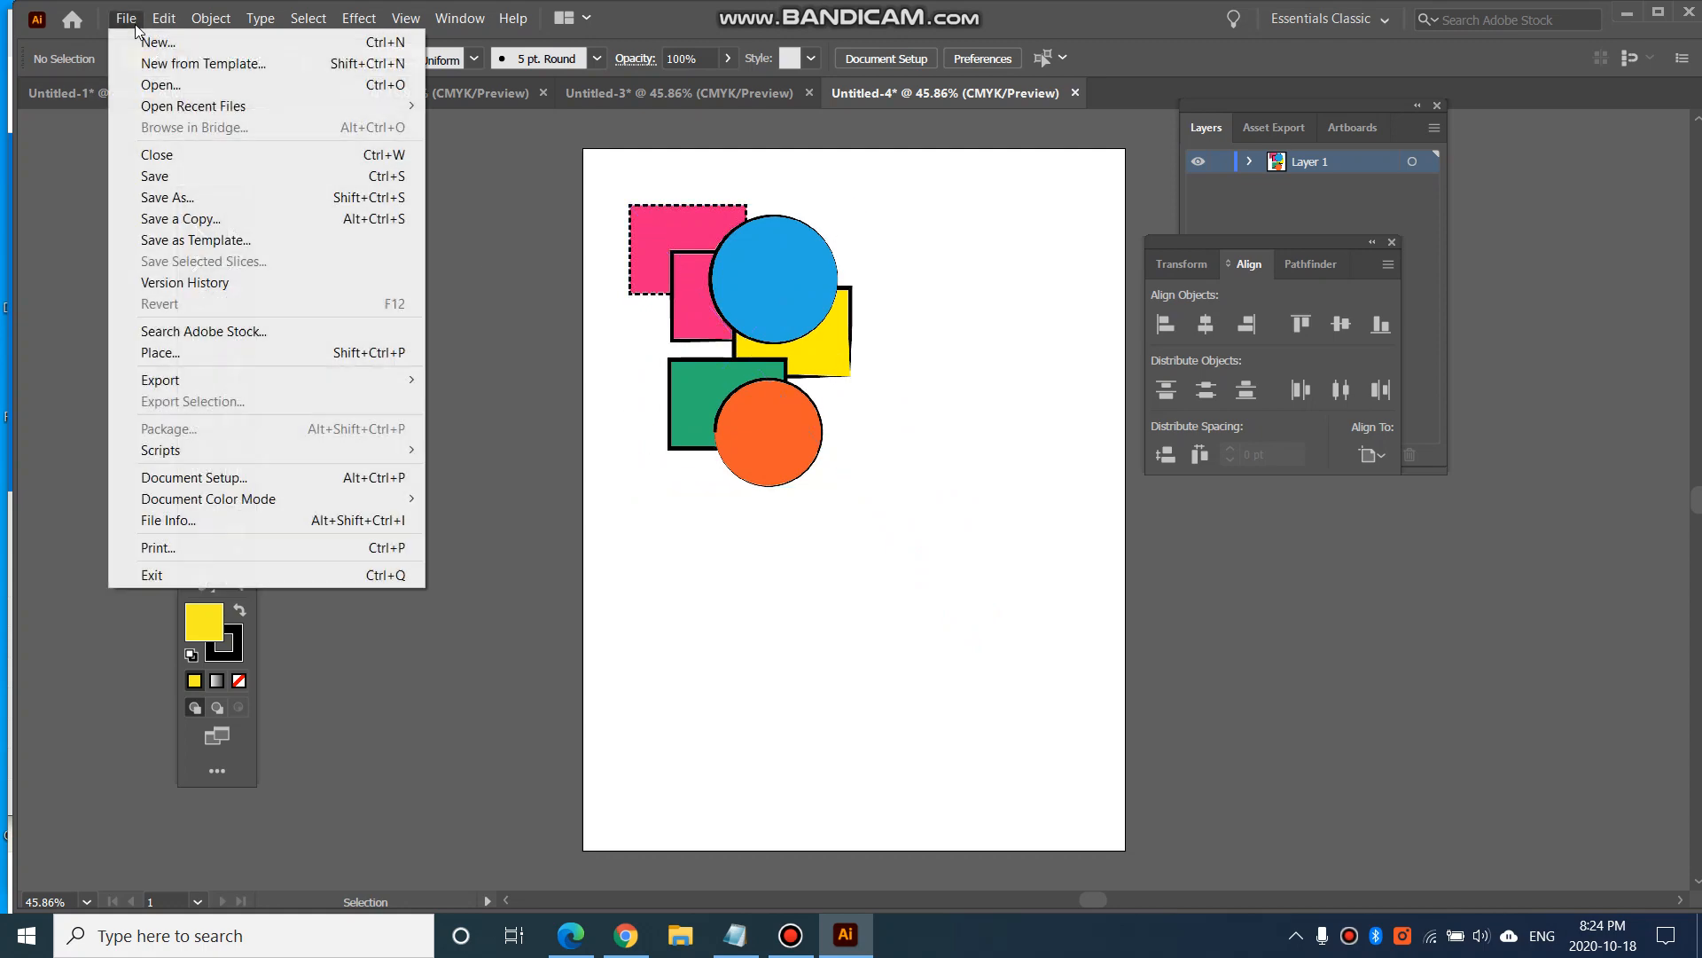
click(200, 356)
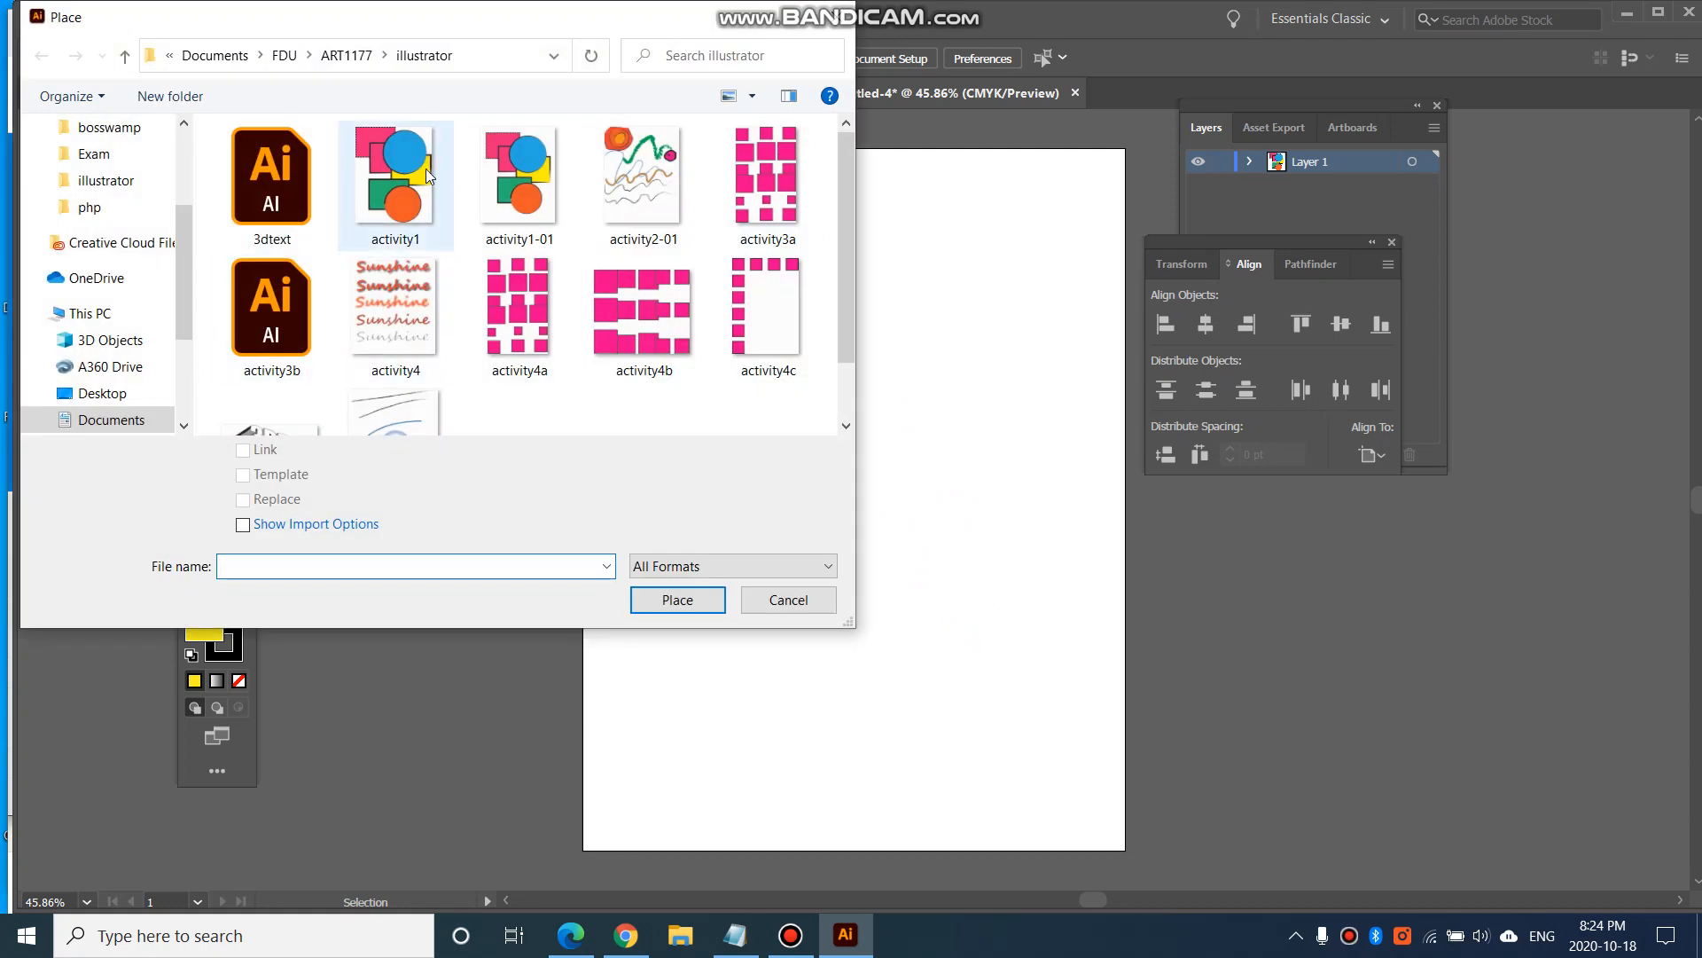
click(347, 55)
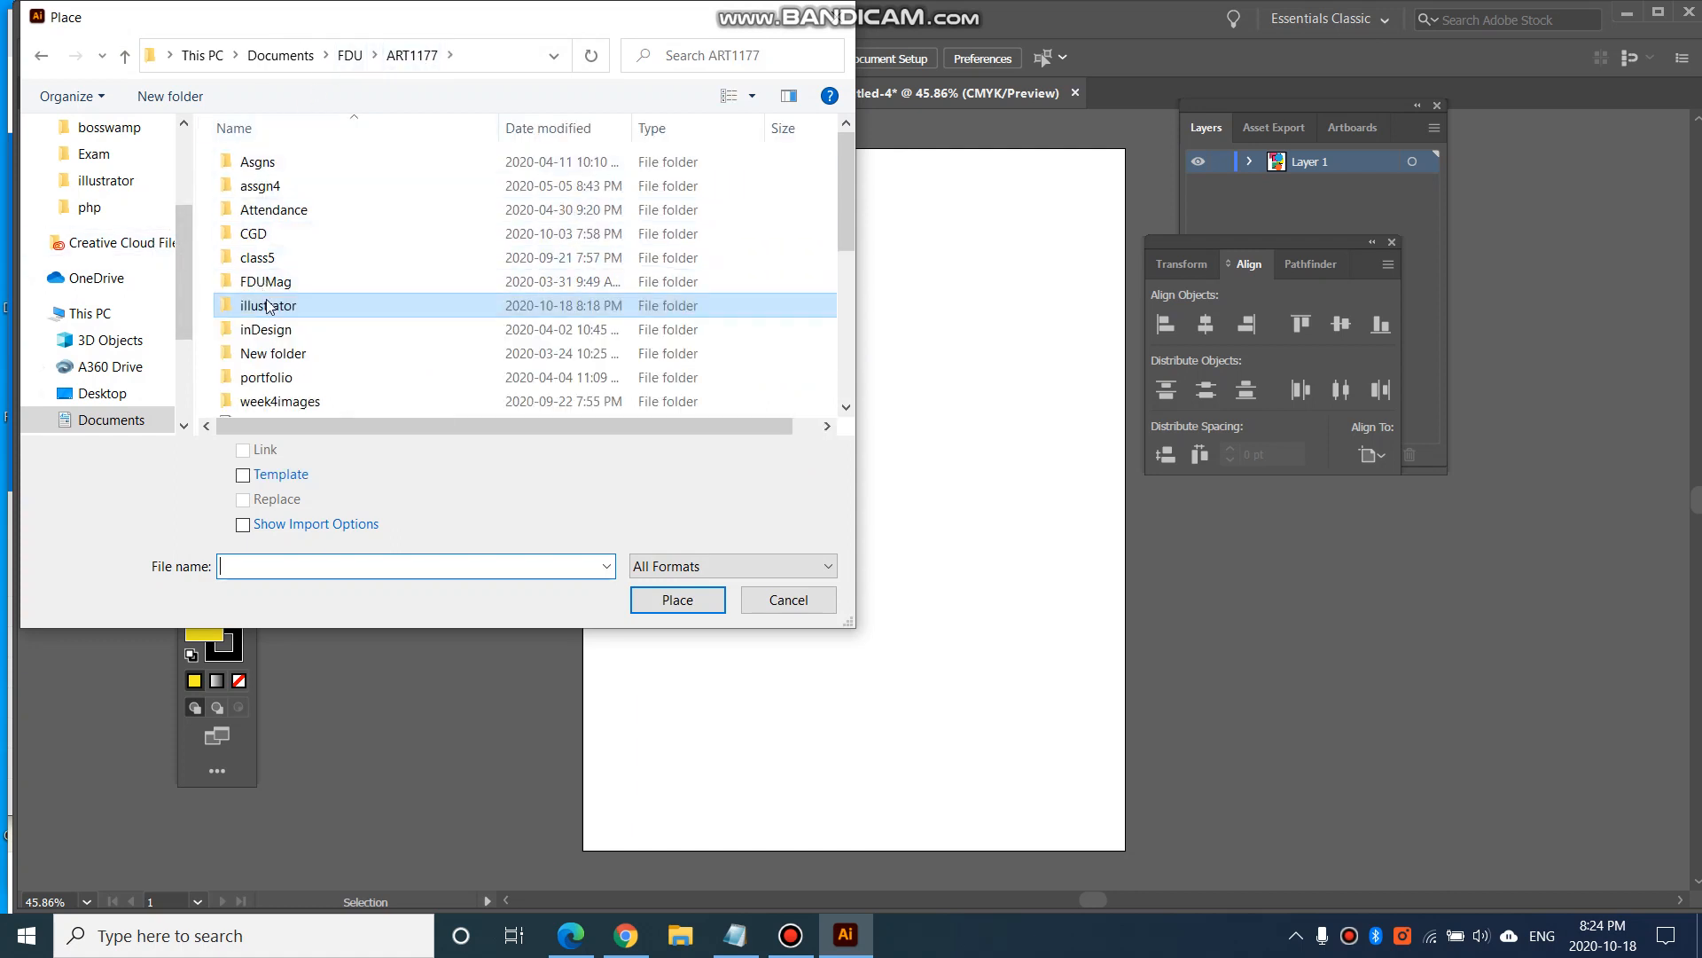
double_click(291, 401)
click(401, 222)
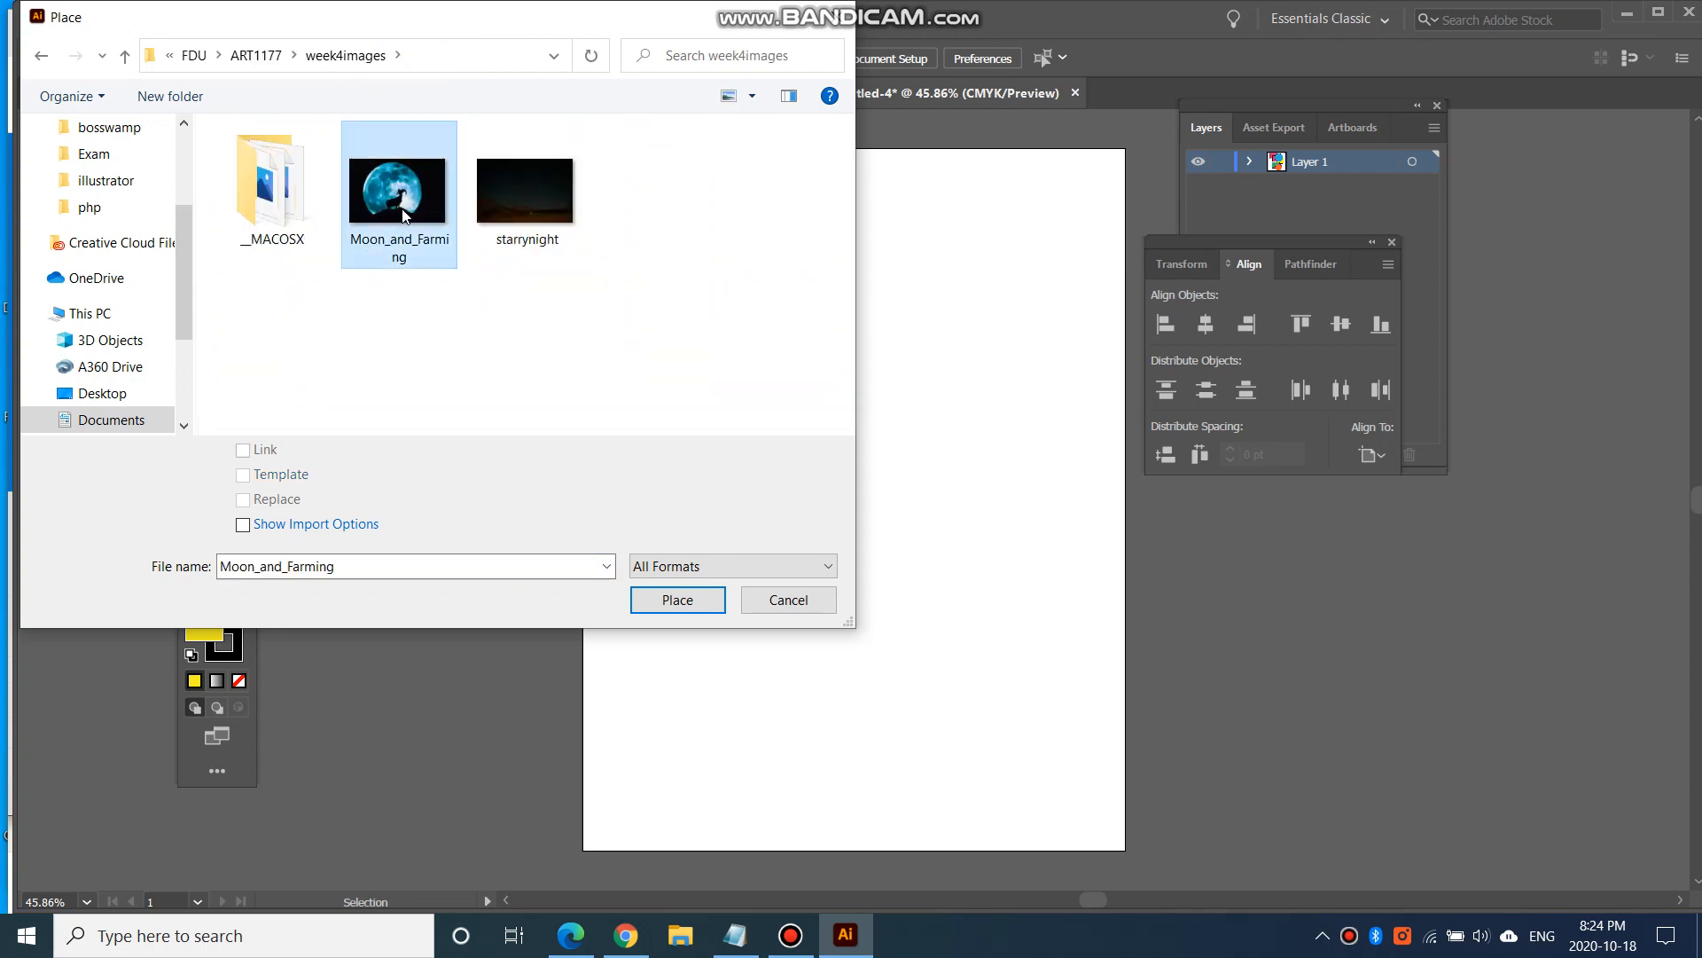
click(678, 600)
click(884, 236)
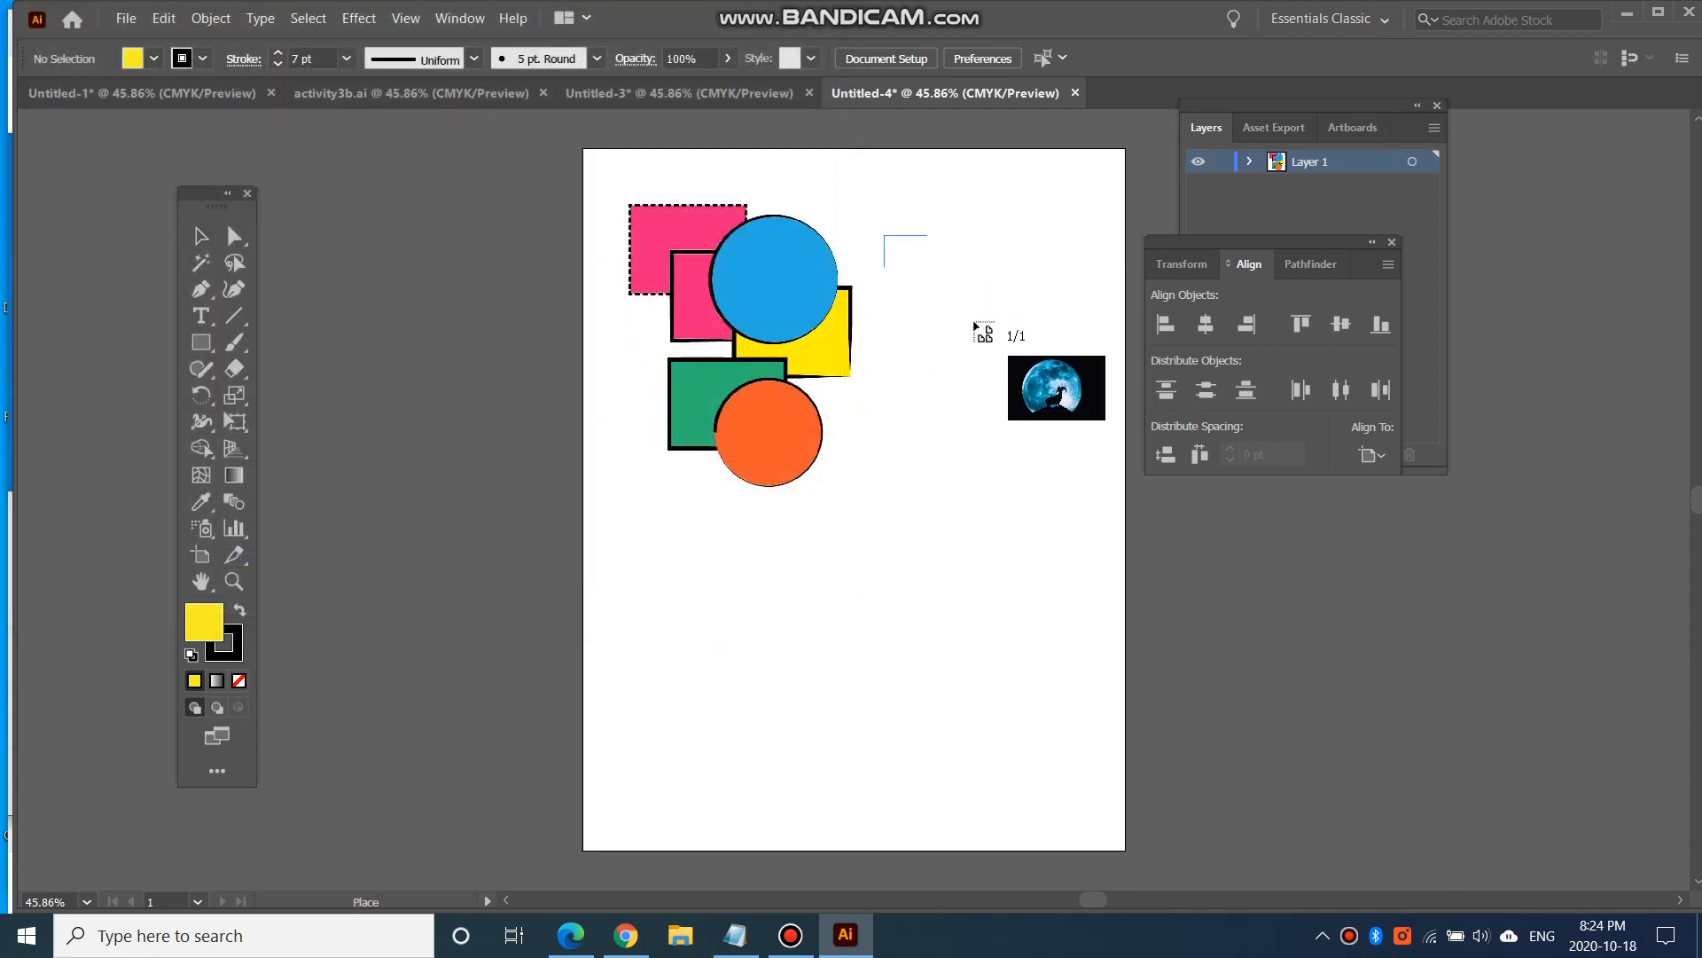
click(410, 341)
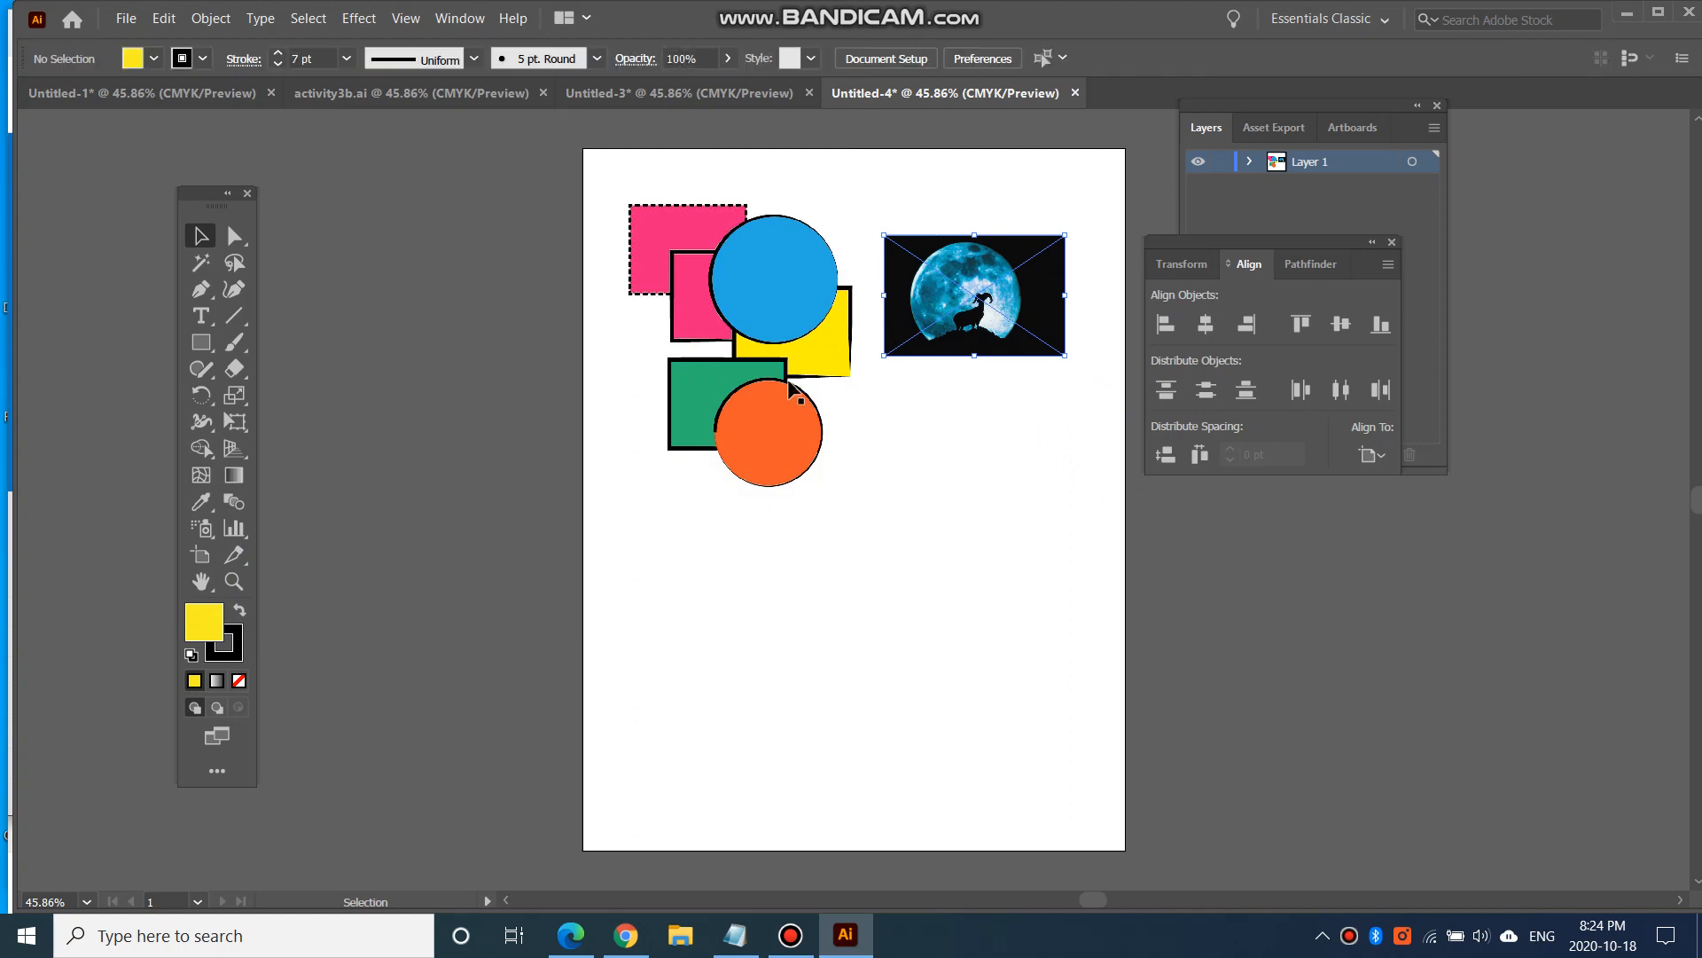
drag(928, 355, 938, 327)
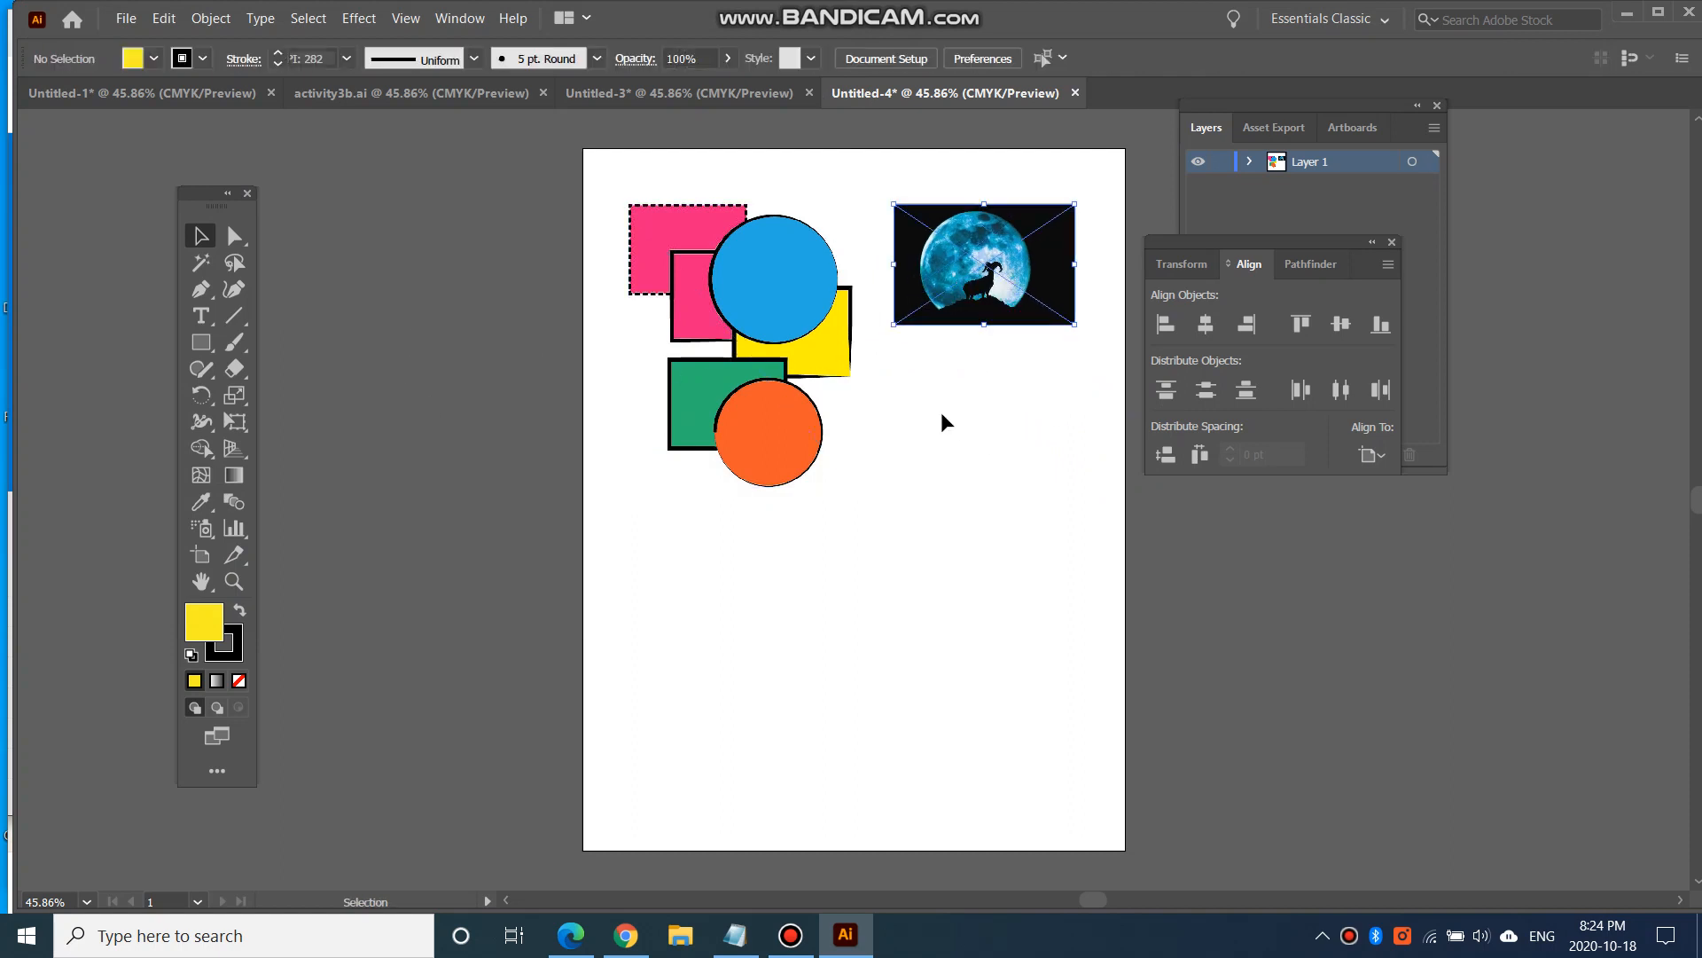
click(710, 608)
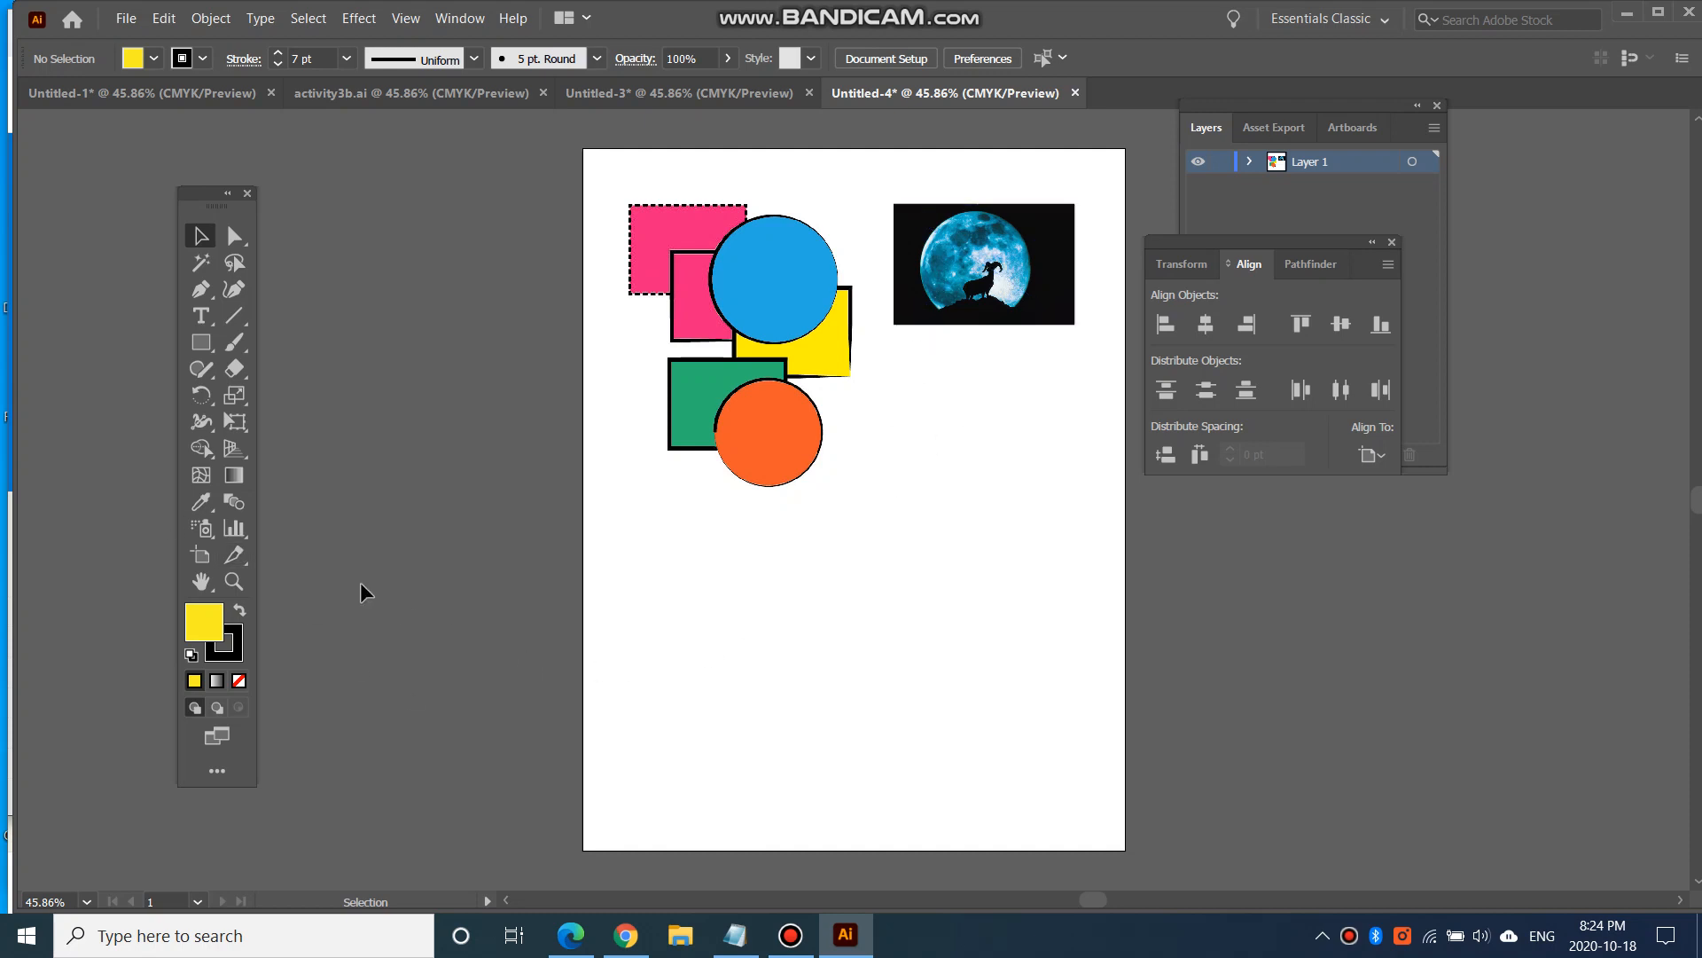
Step: Draw a yellow rectangle with a black stroke below the placed artwork and shift it slightly up and right
click(200, 343)
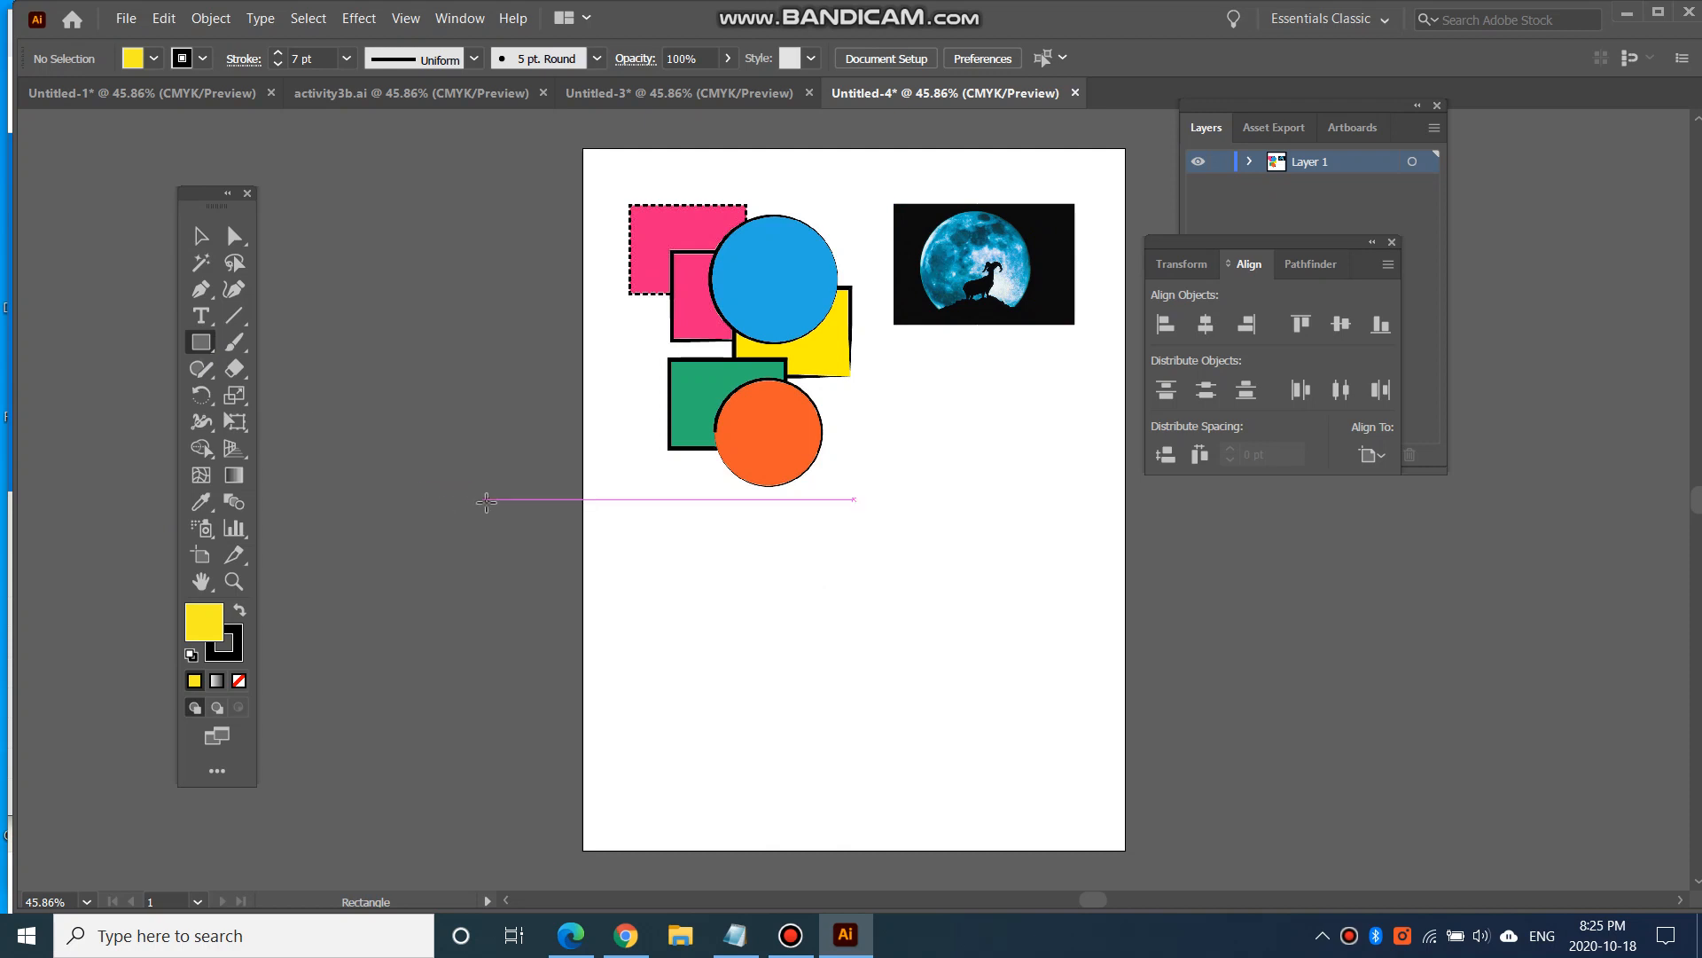
drag(658, 596, 815, 737)
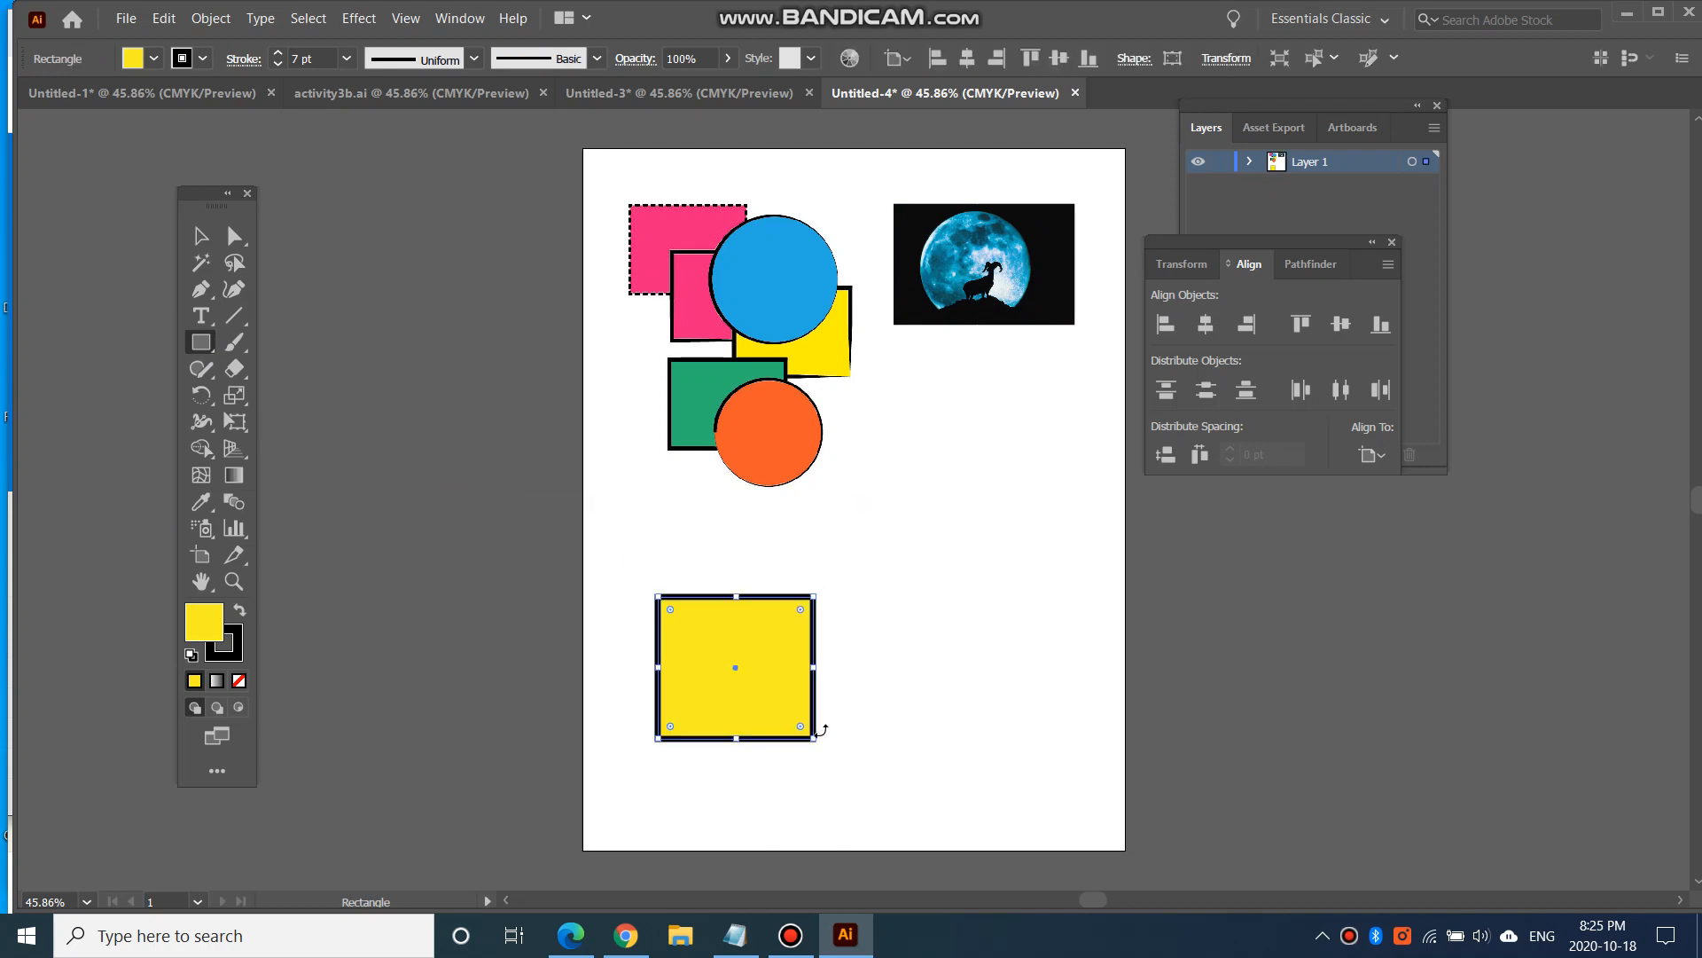
click(200, 236)
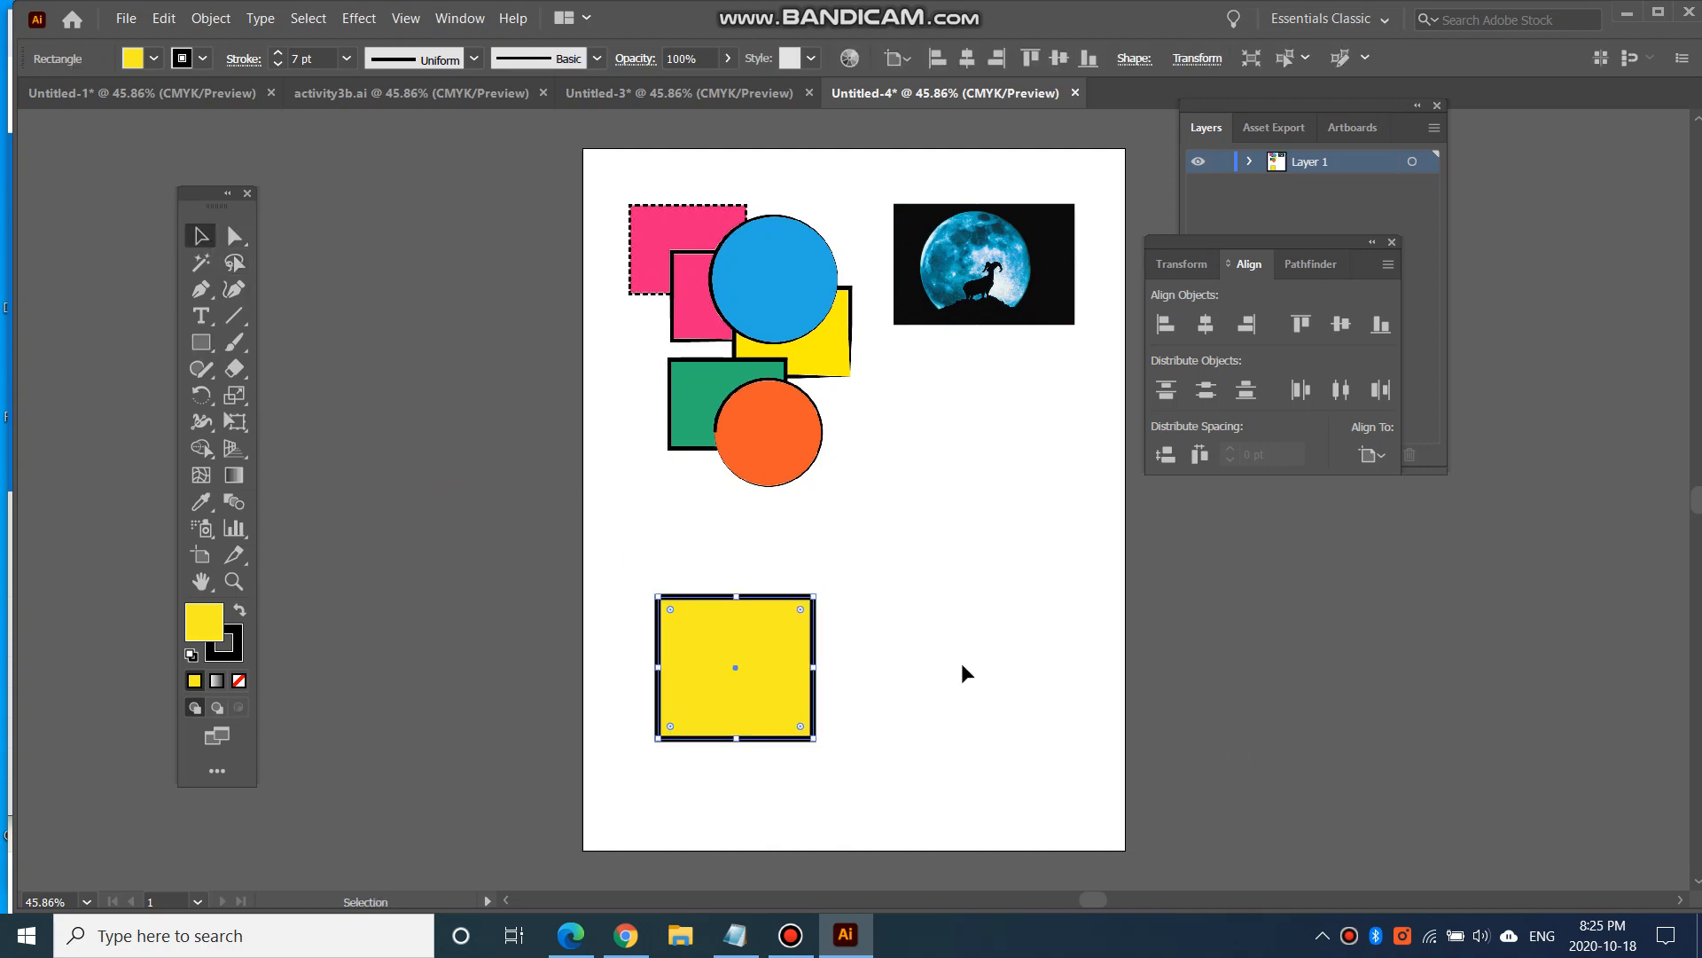
drag(803, 686, 819, 654)
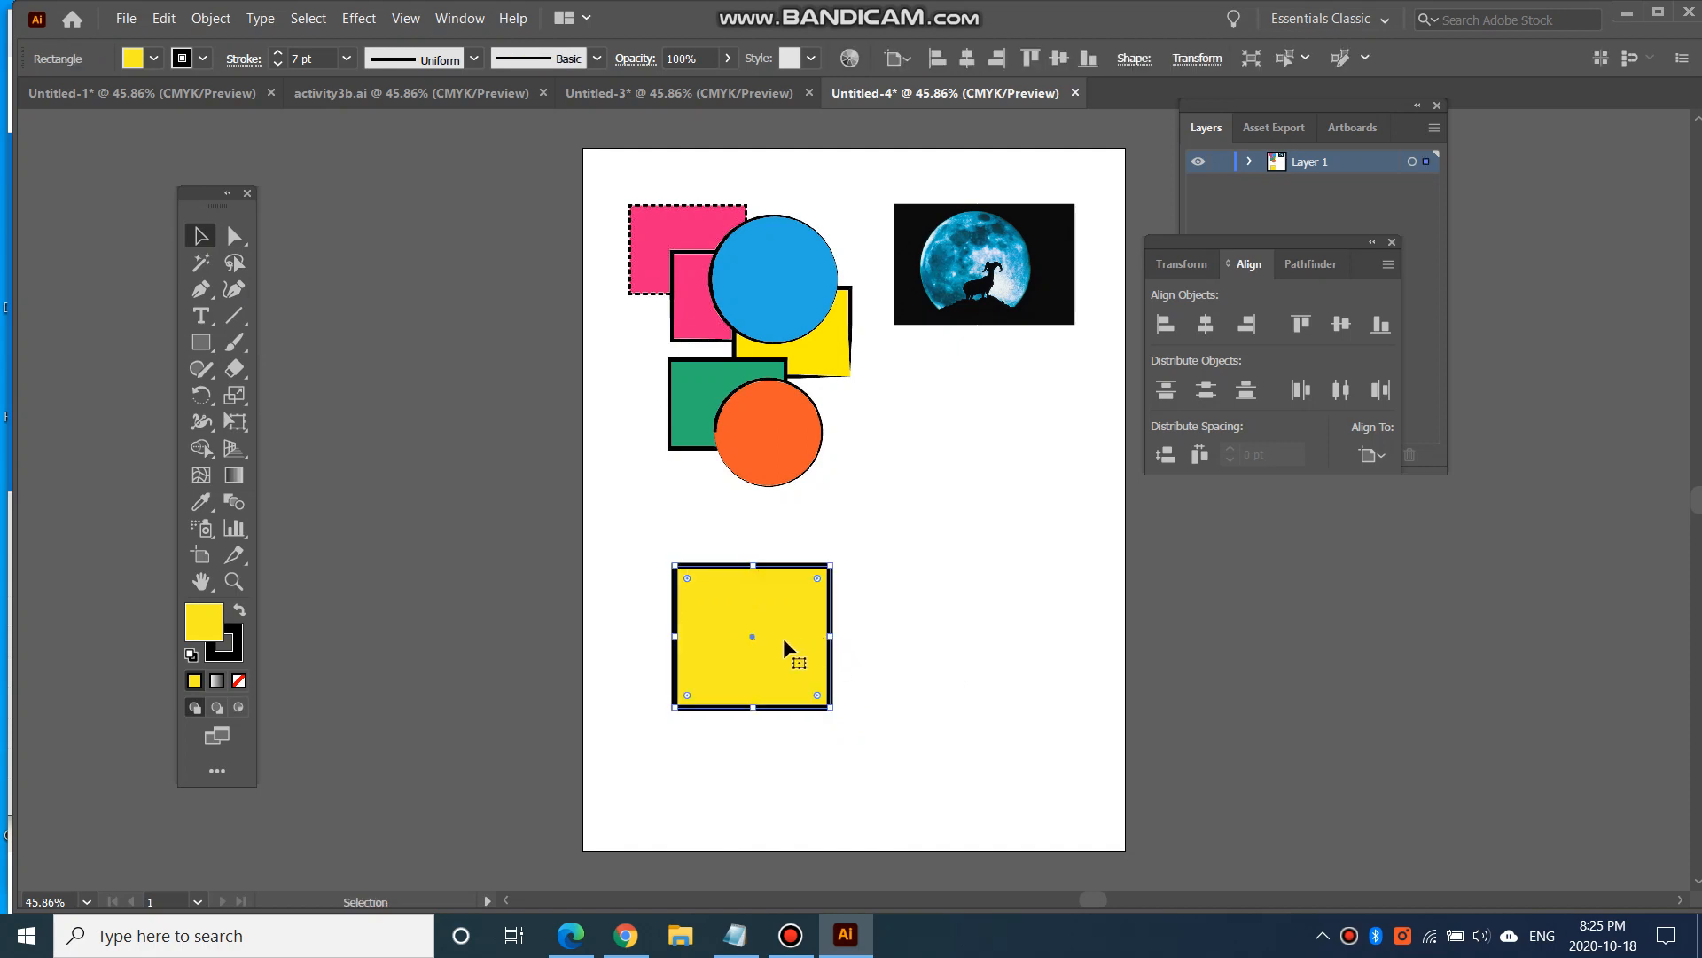
Step: Recolour the selected rectangle with the Eyedropper by sampling the artwork's pink, blue, yellow, orange and again pink shapes
click(201, 501)
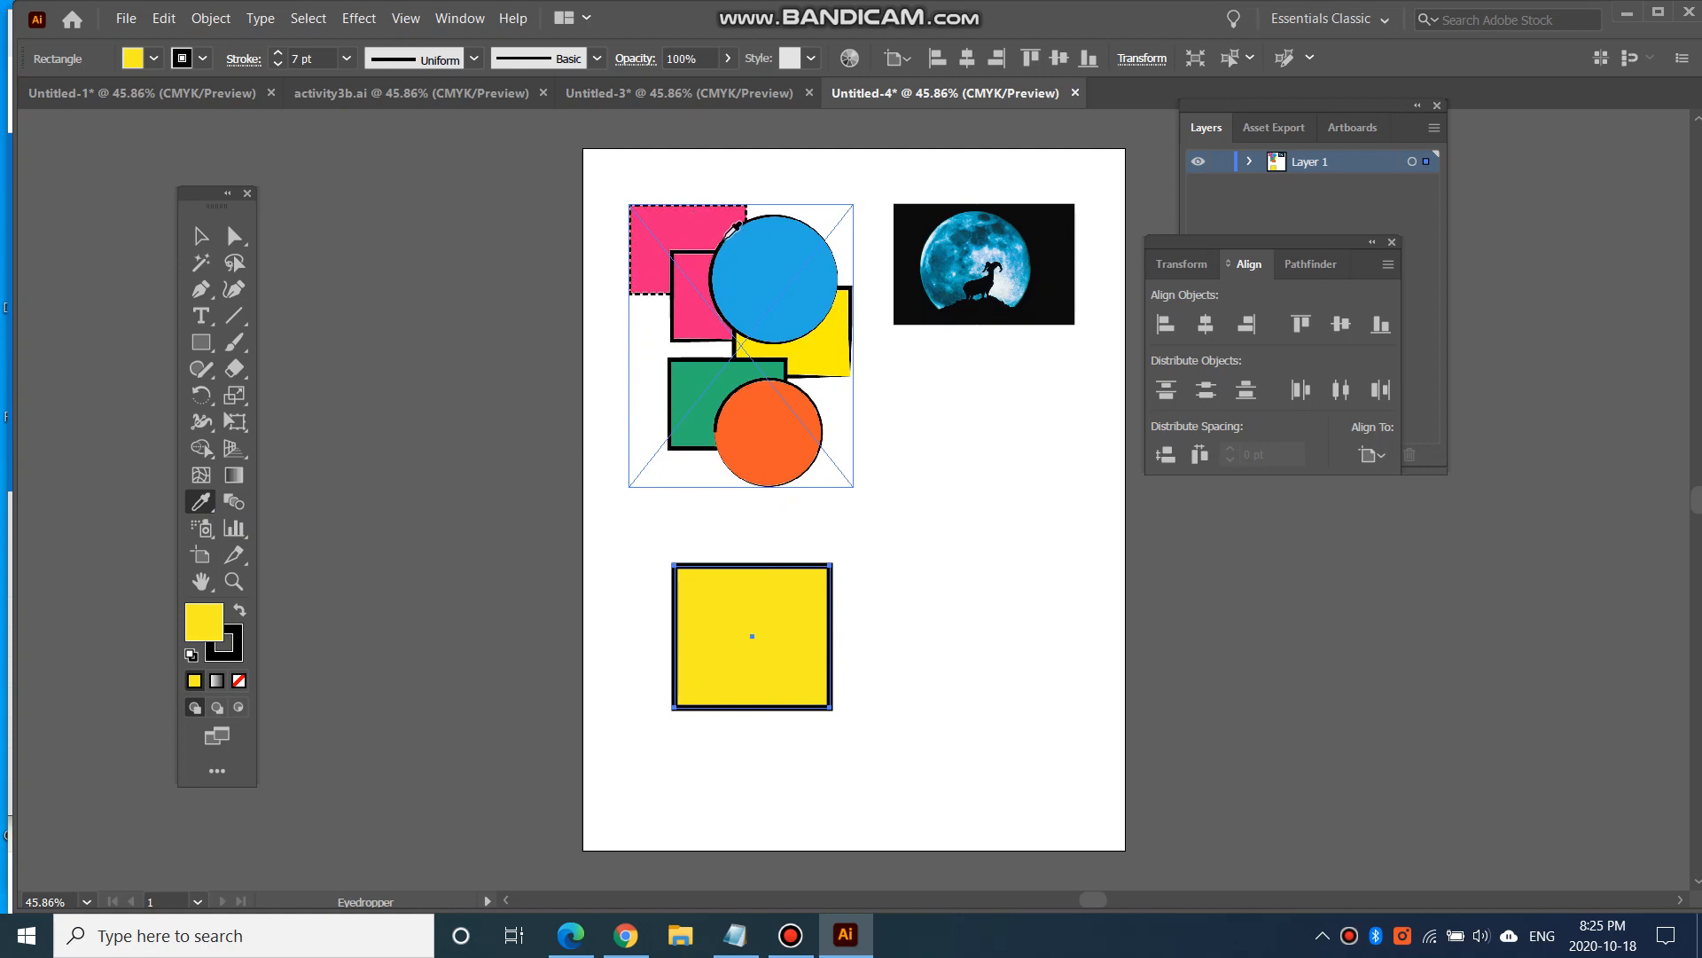
click(708, 226)
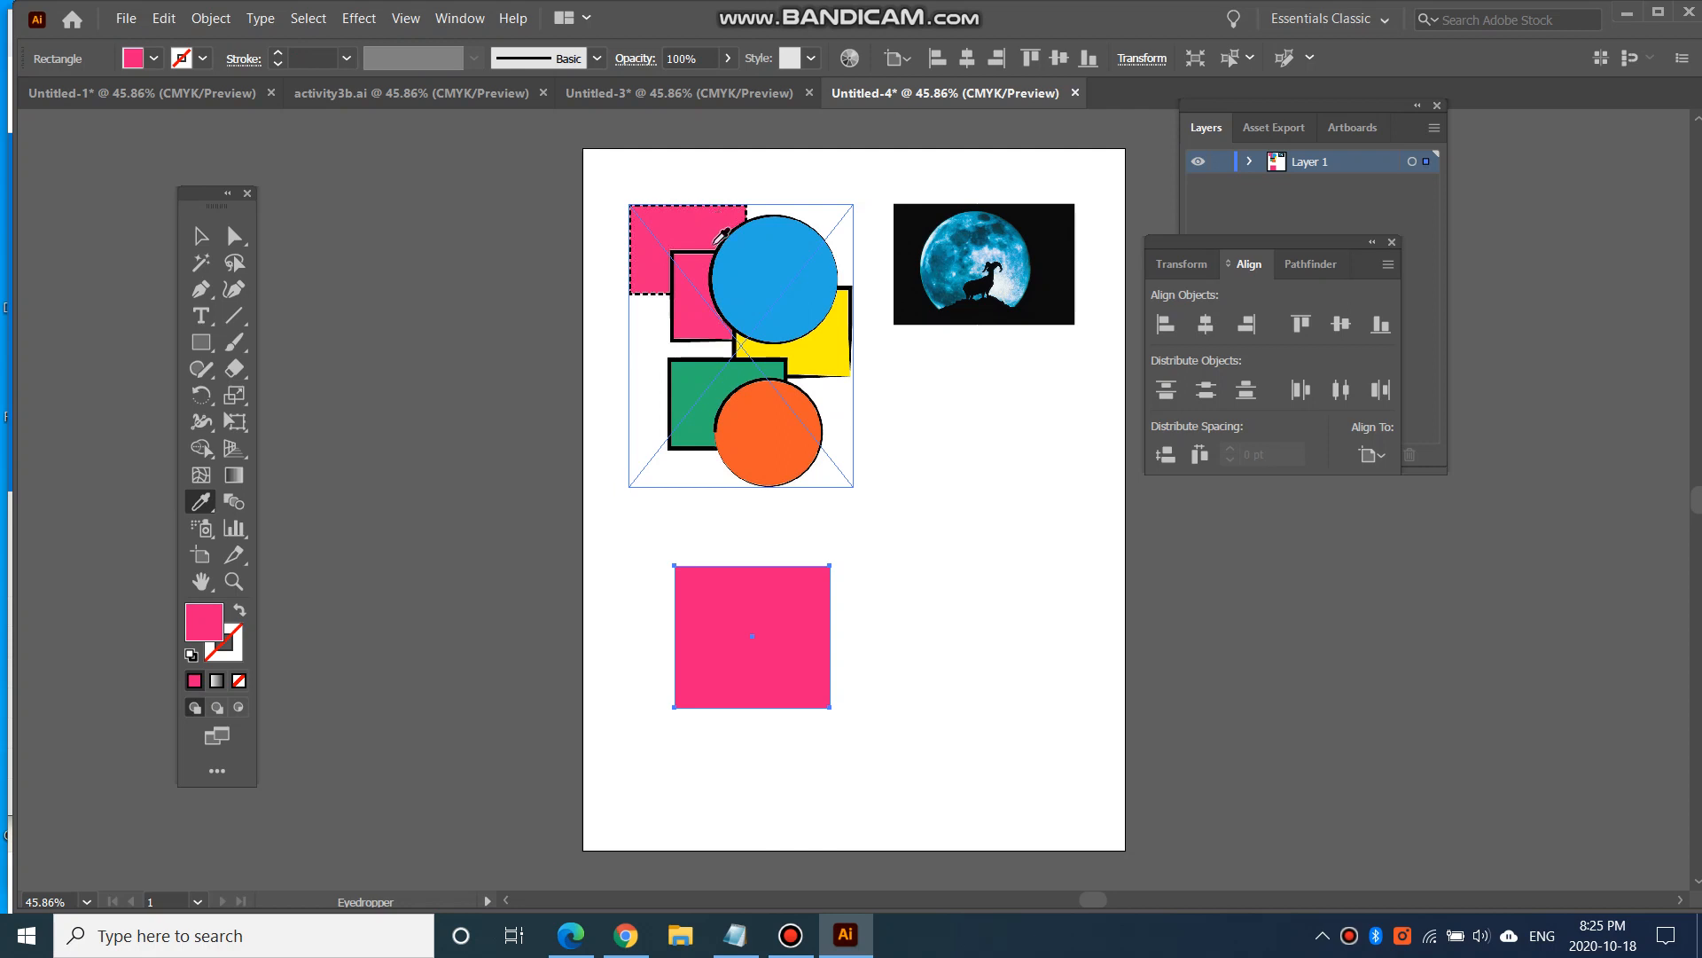
click(766, 261)
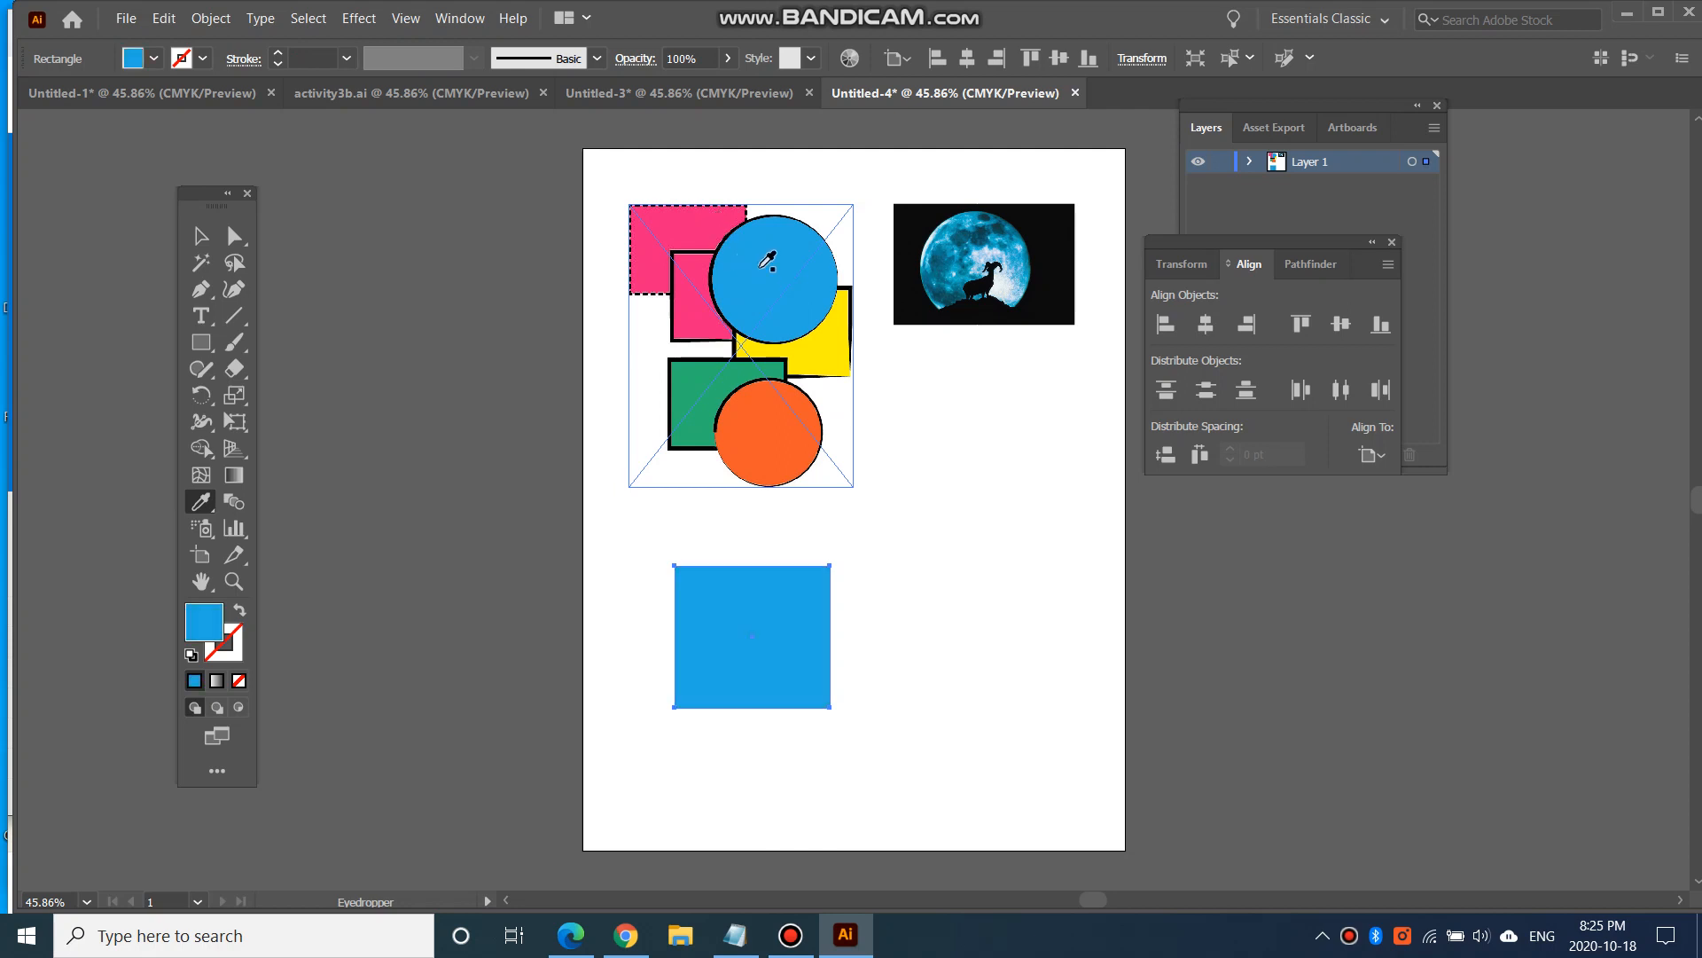
click(833, 342)
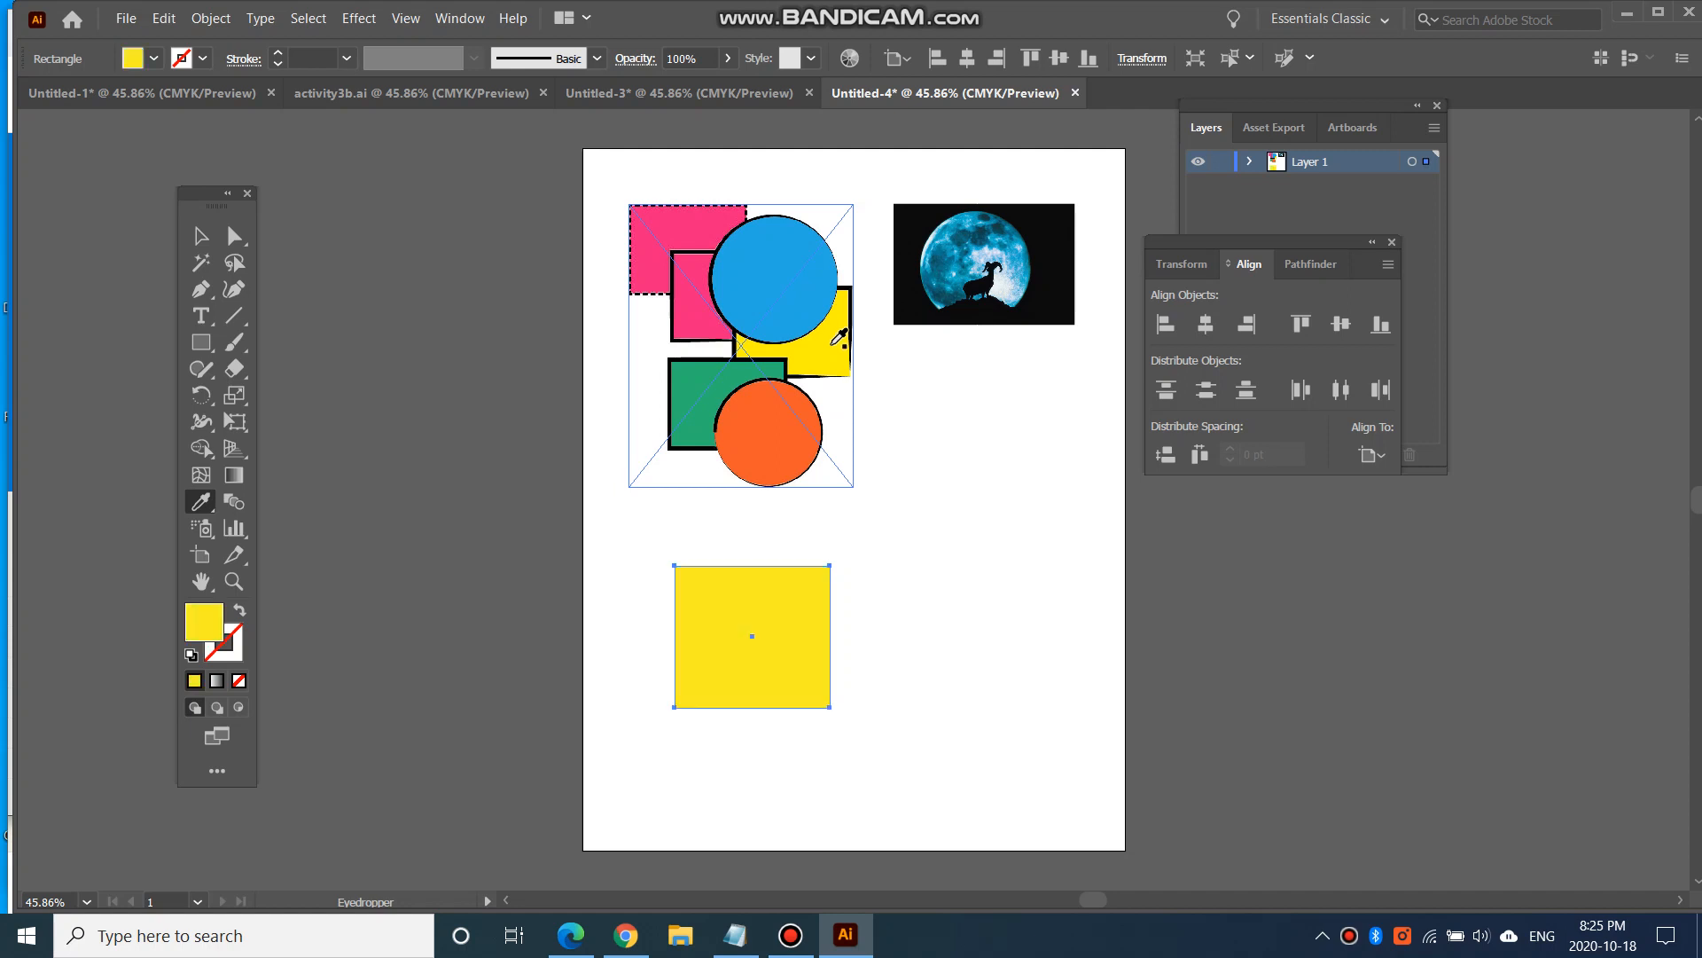
click(737, 378)
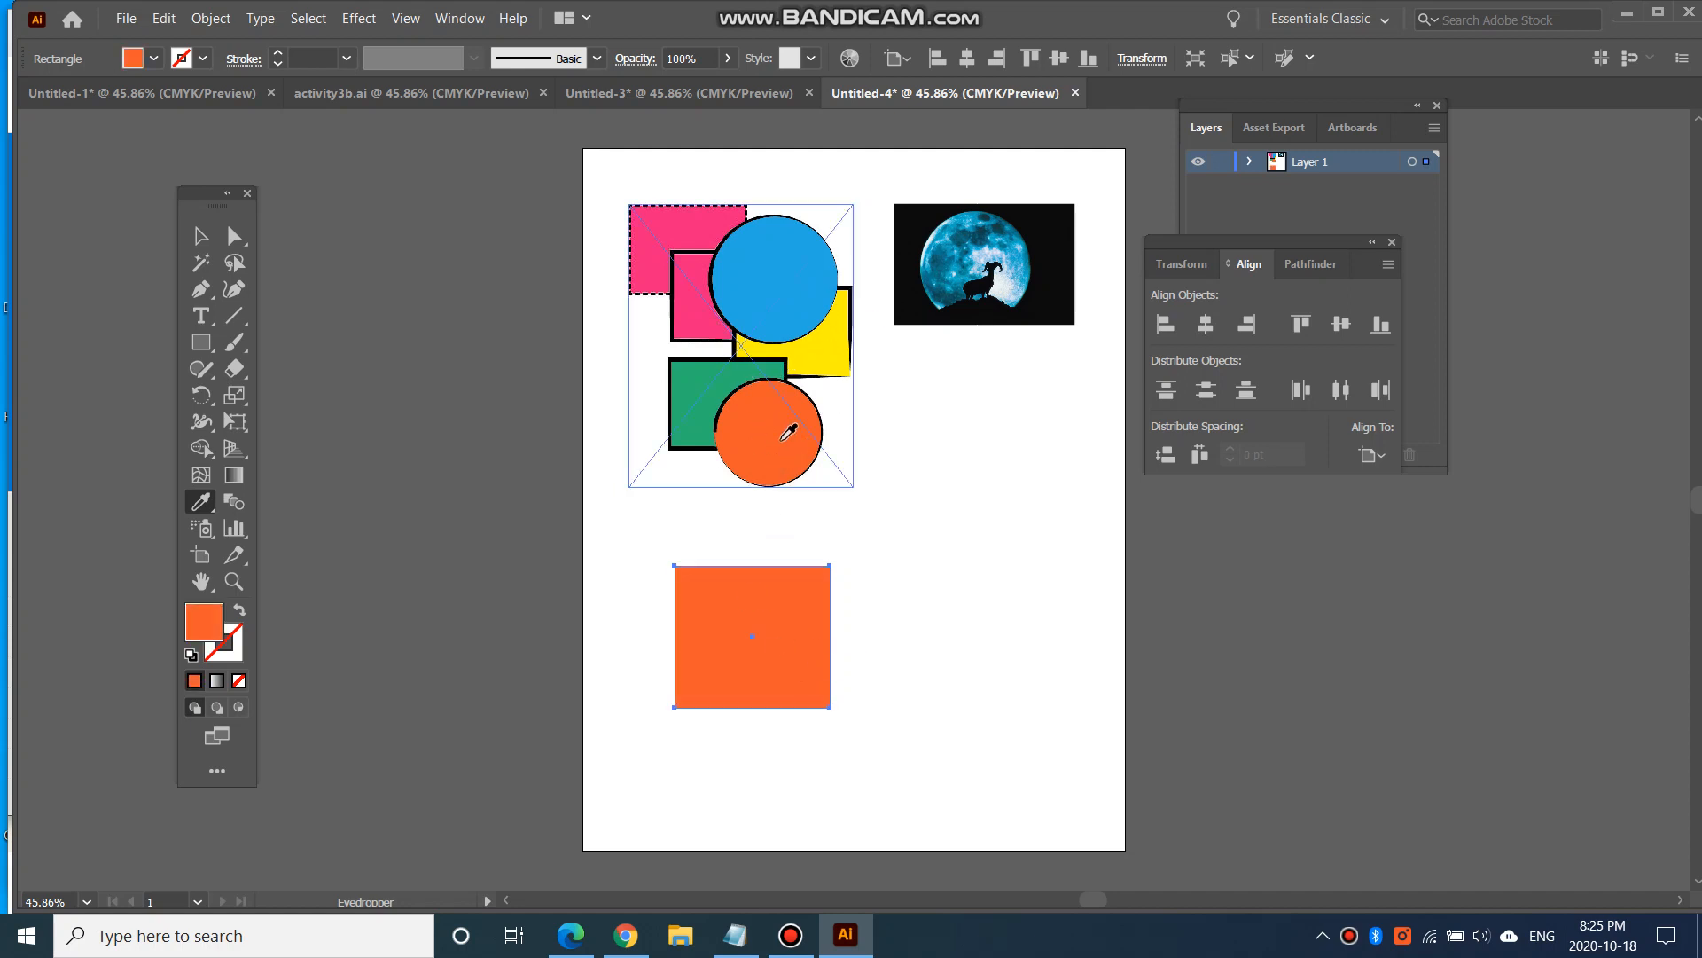
click(680, 305)
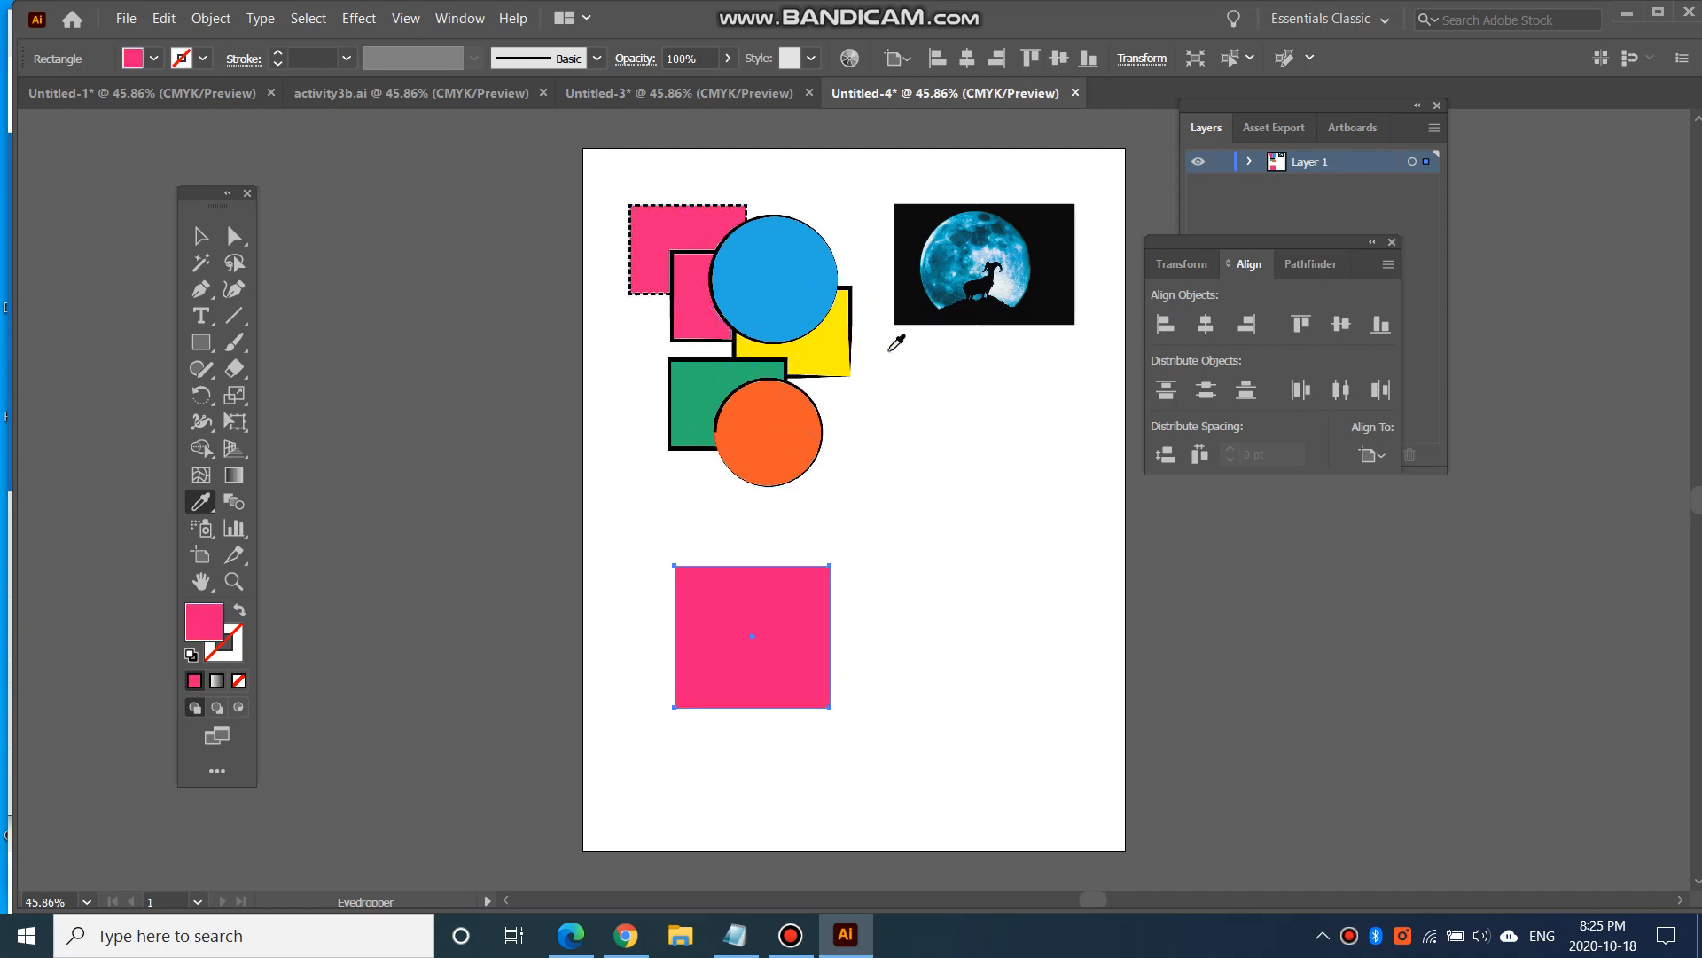
Step: Sample several tones from the moon photo with the Eyedropper, finishing with the moon's bright blue as the rectangle's fill
click(940, 262)
click(1005, 272)
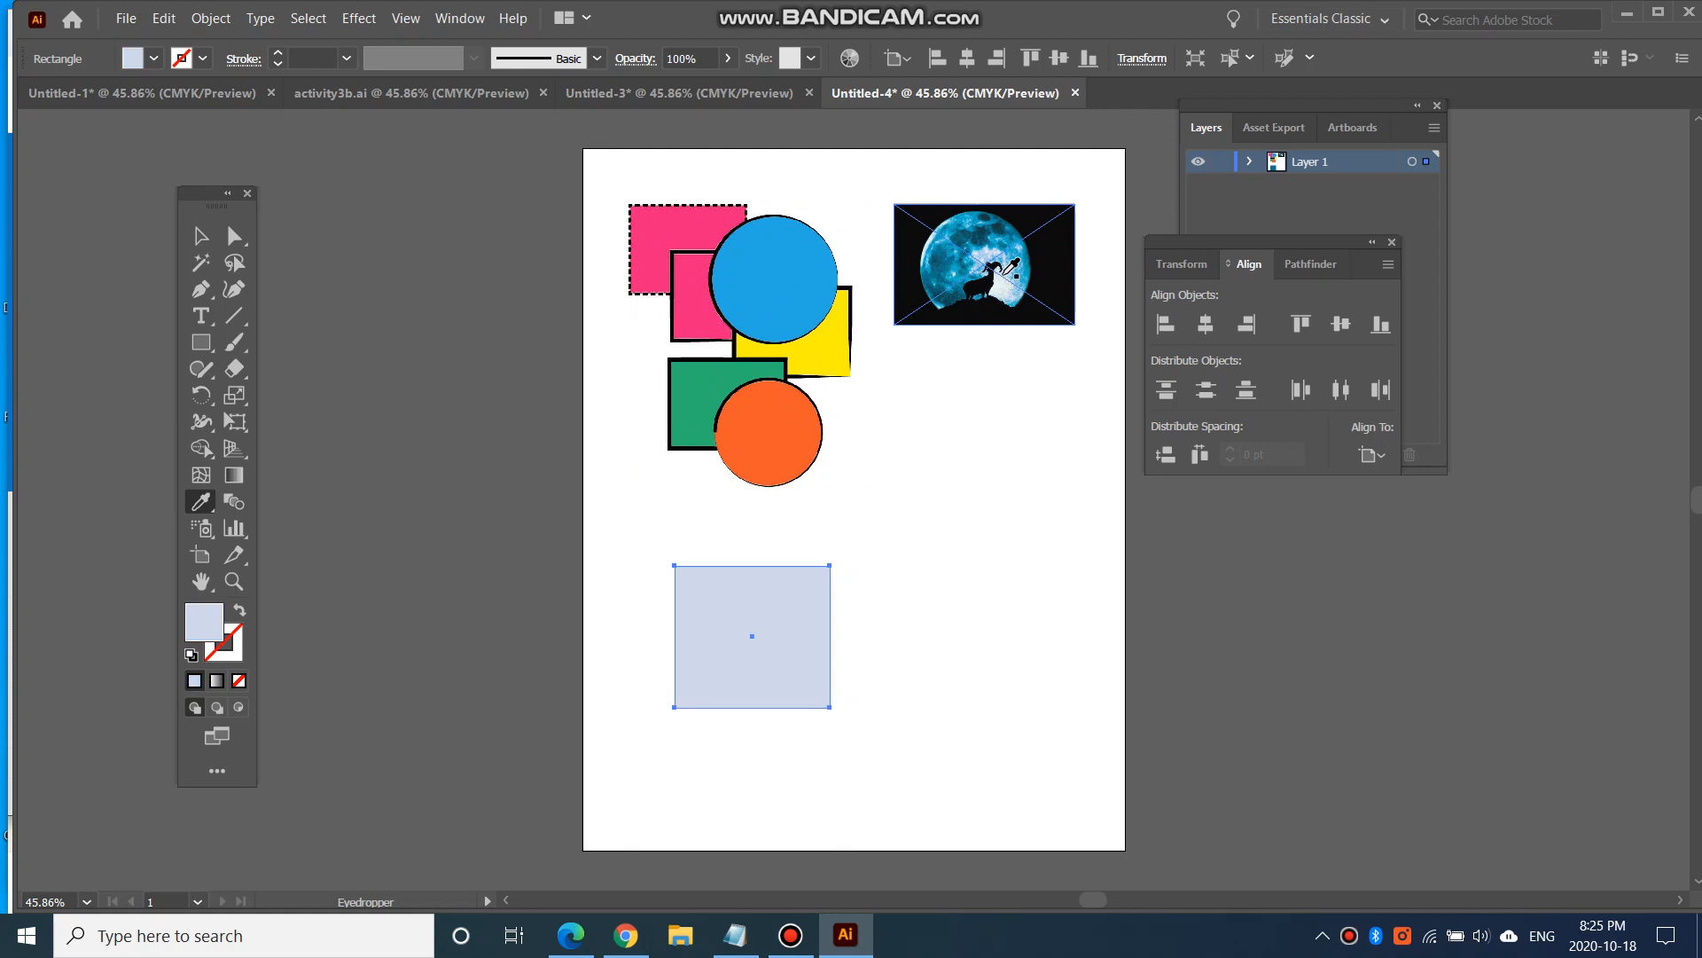
click(1009, 282)
click(1025, 283)
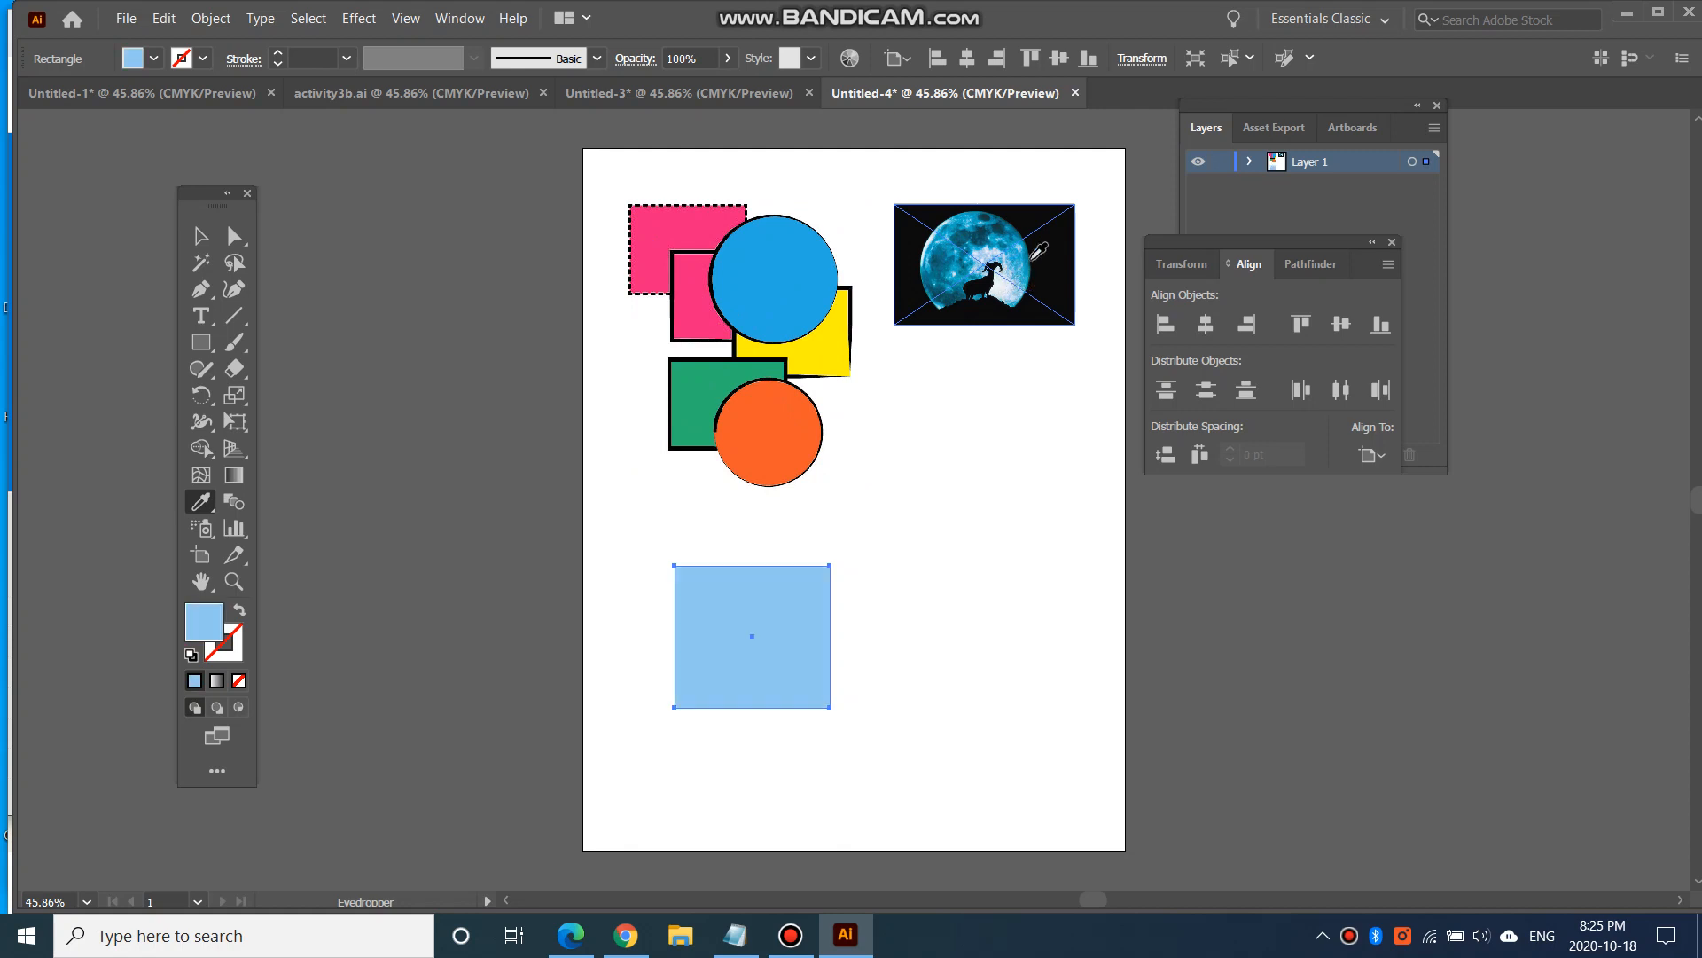
click(985, 282)
shift+click(981, 223)
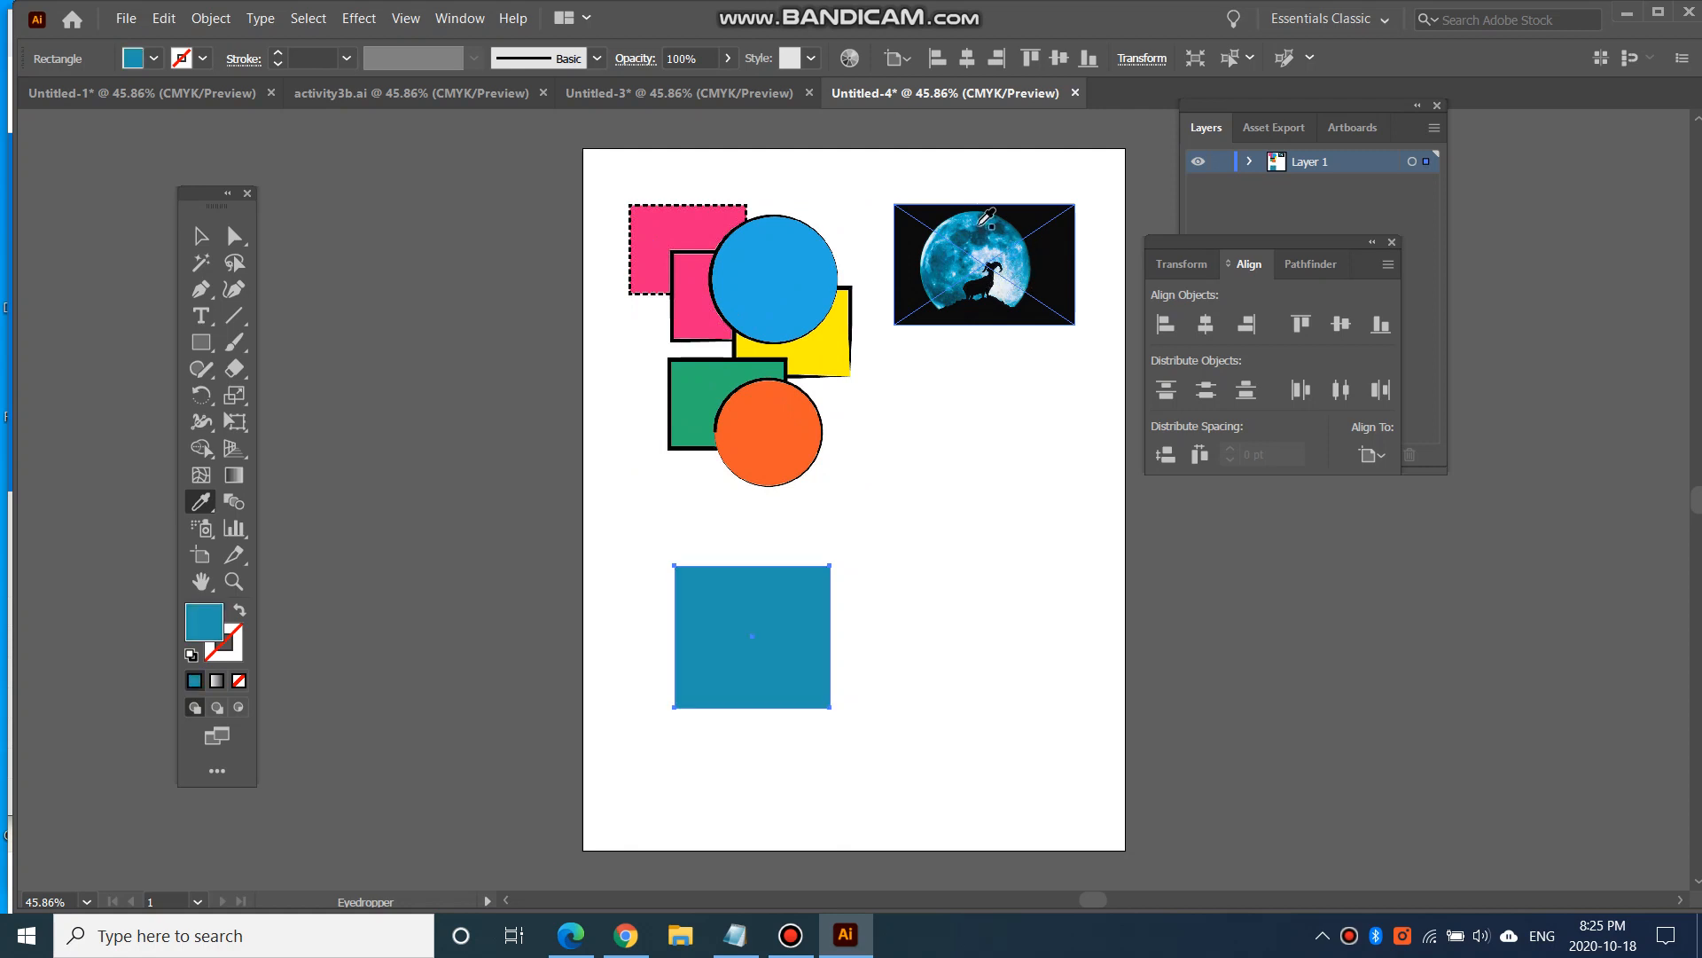
click(1002, 248)
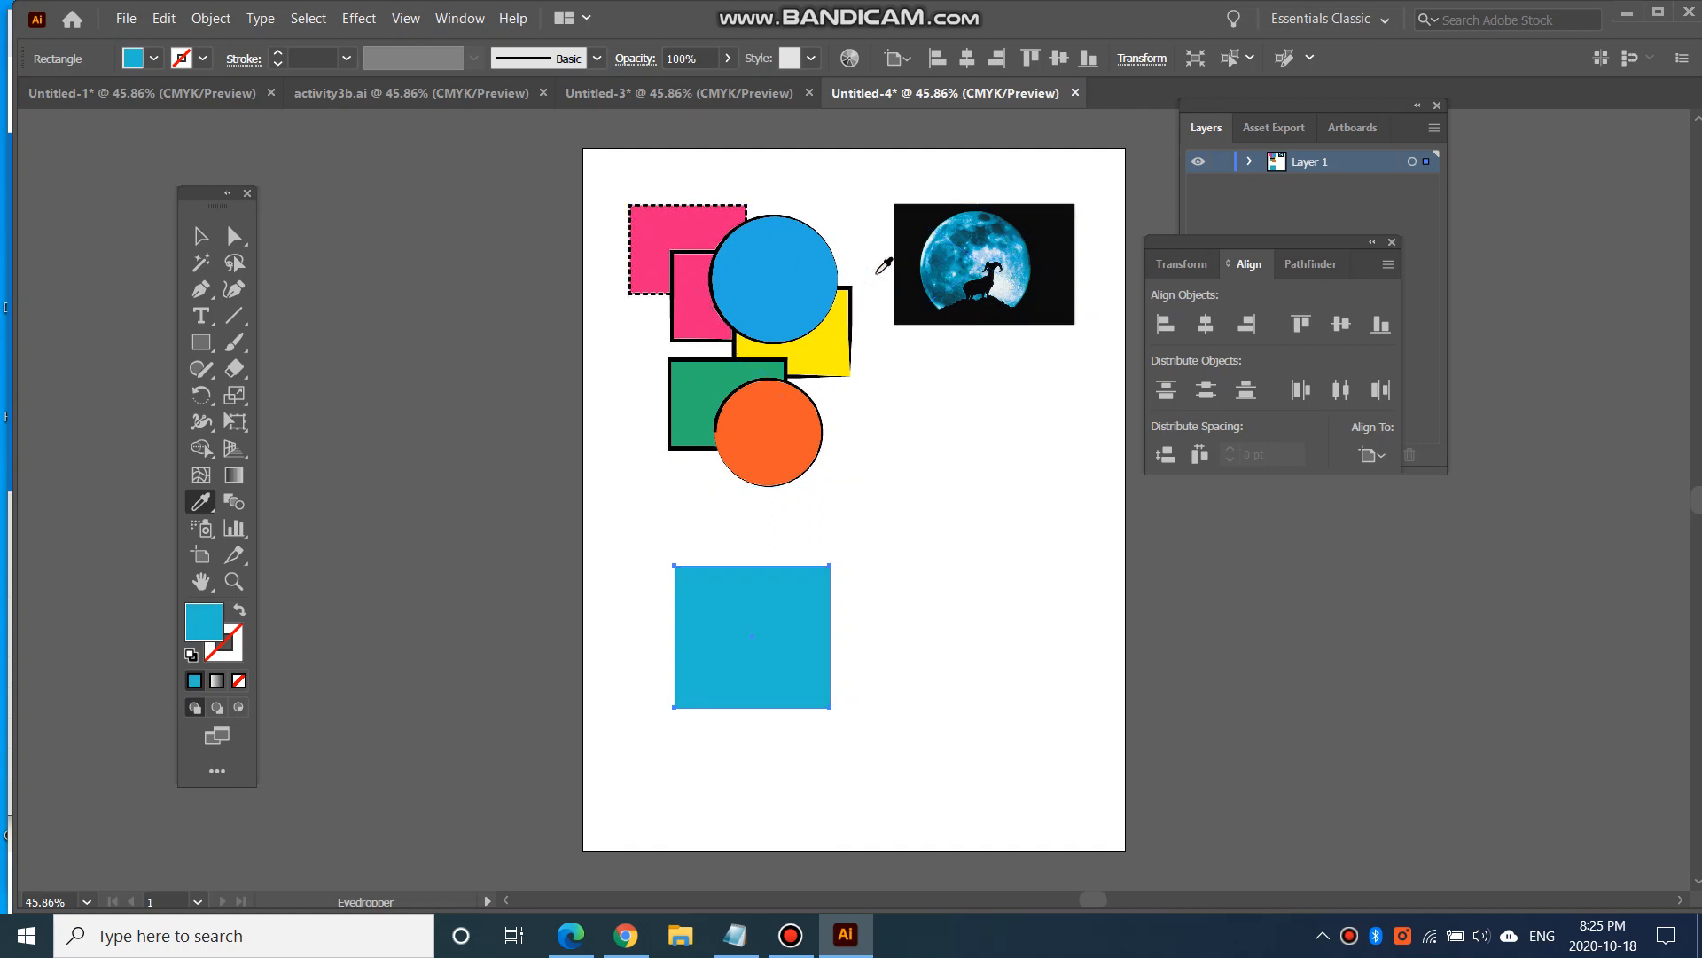
click(201, 235)
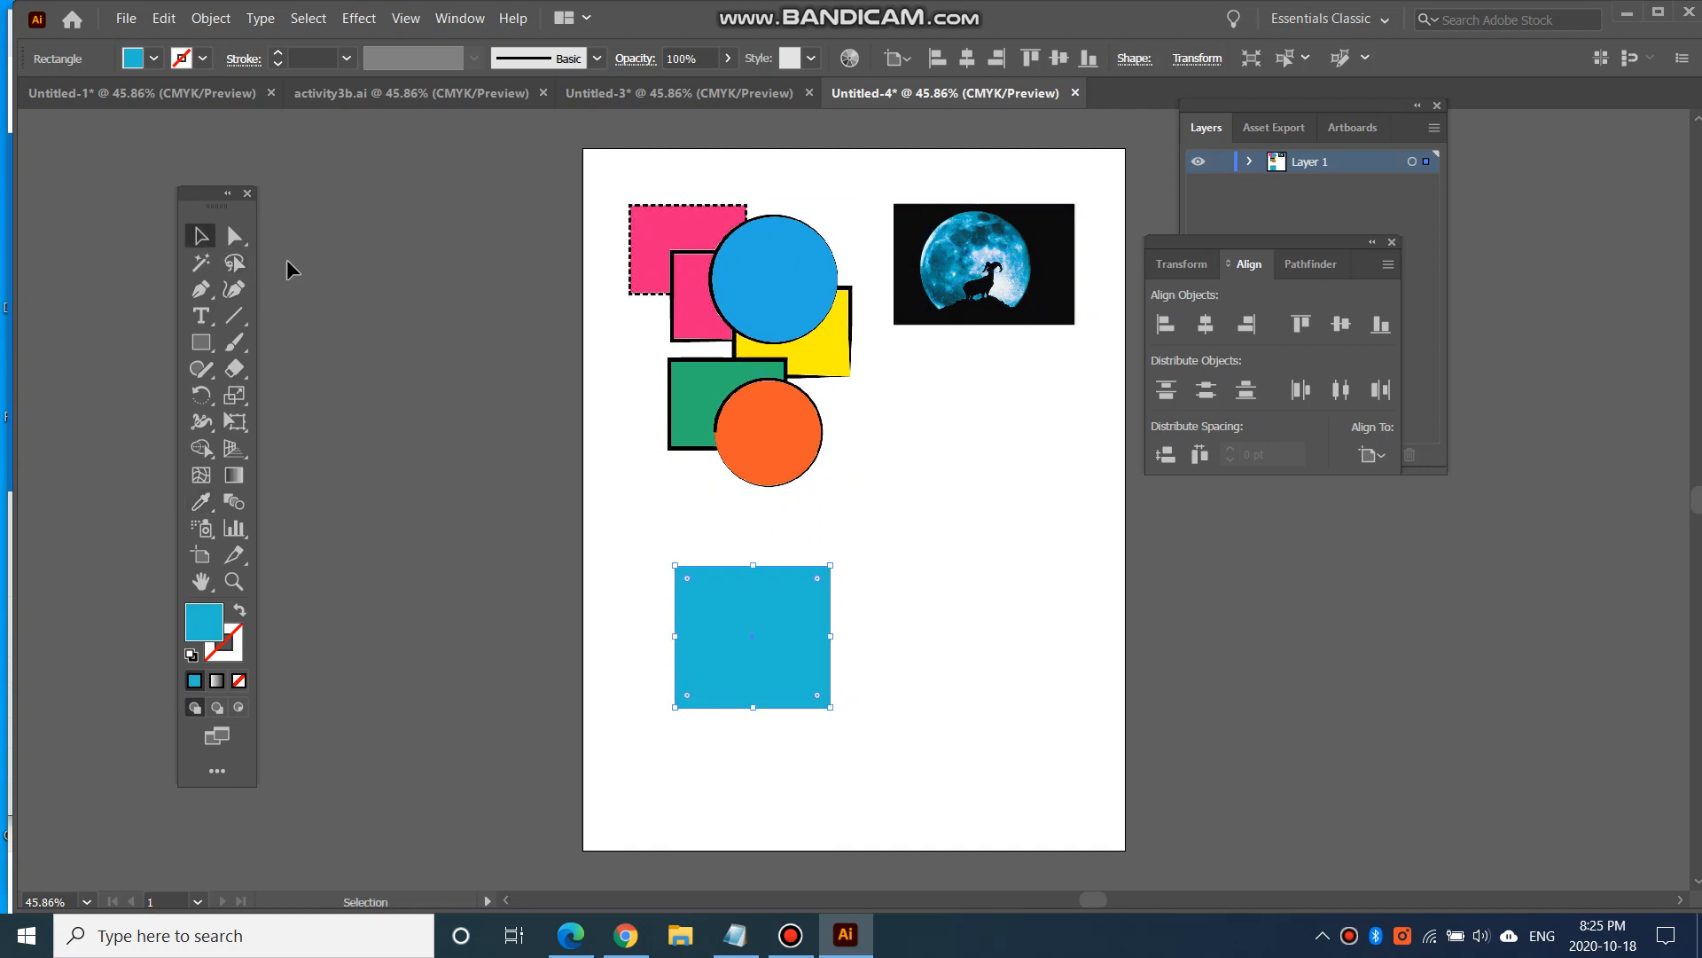
Step: Apply a black stroke to the blue rectangle
click(894, 568)
click(824, 640)
click(203, 60)
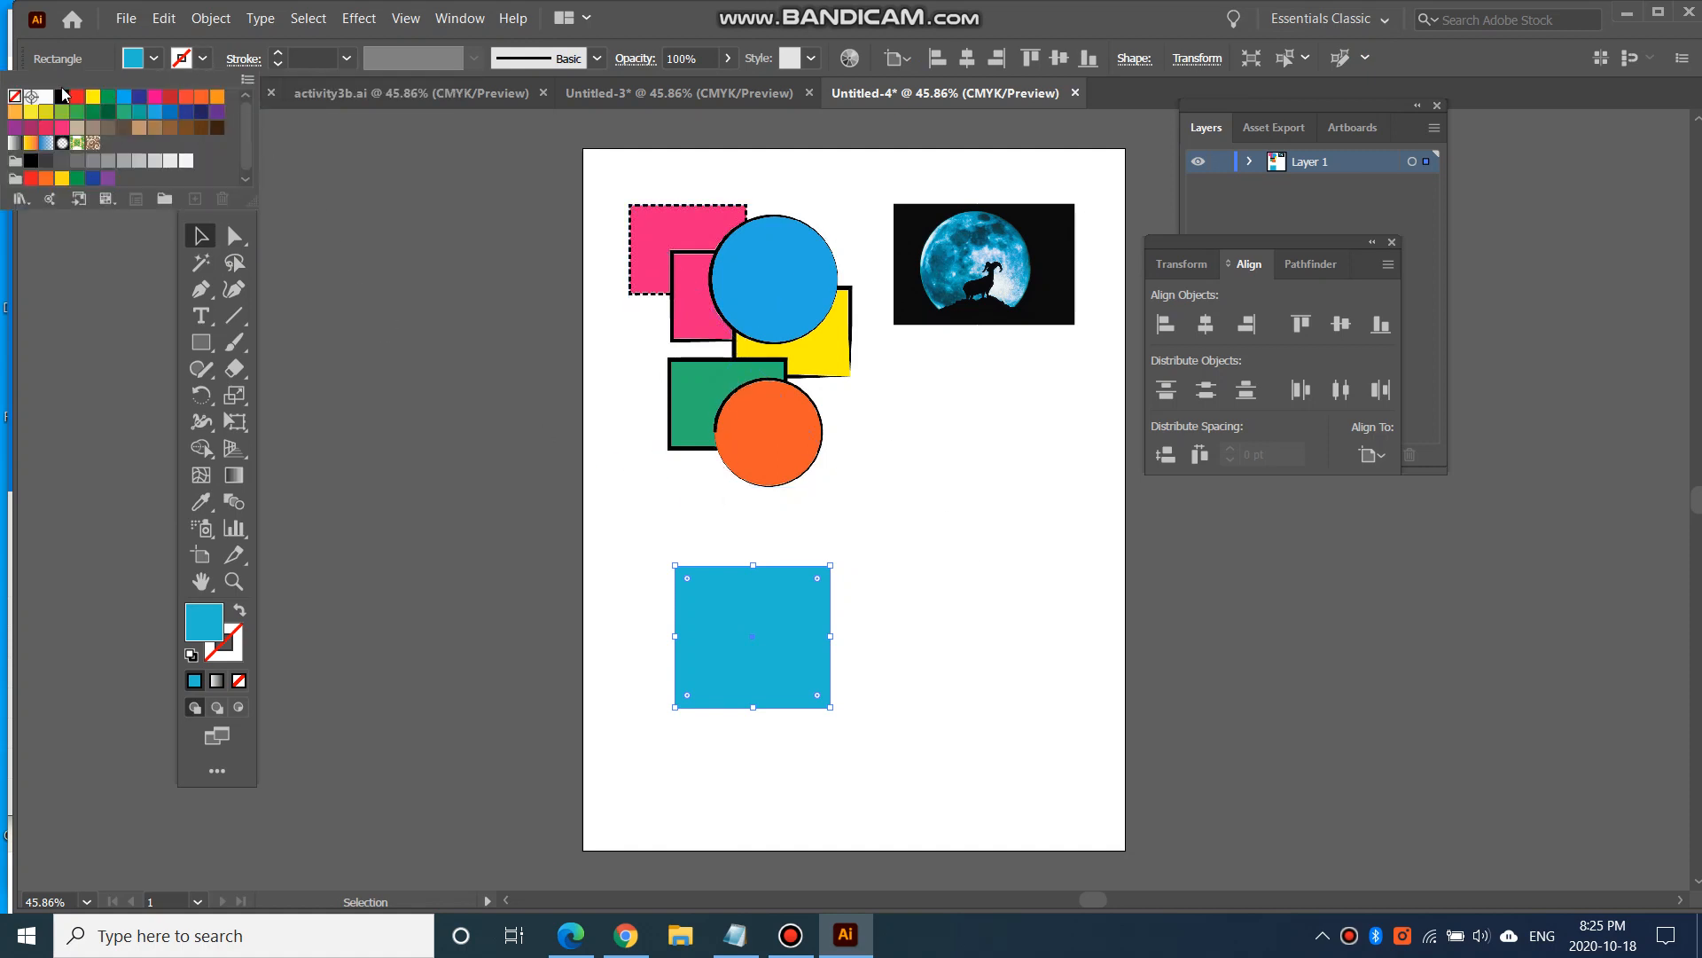
click(62, 96)
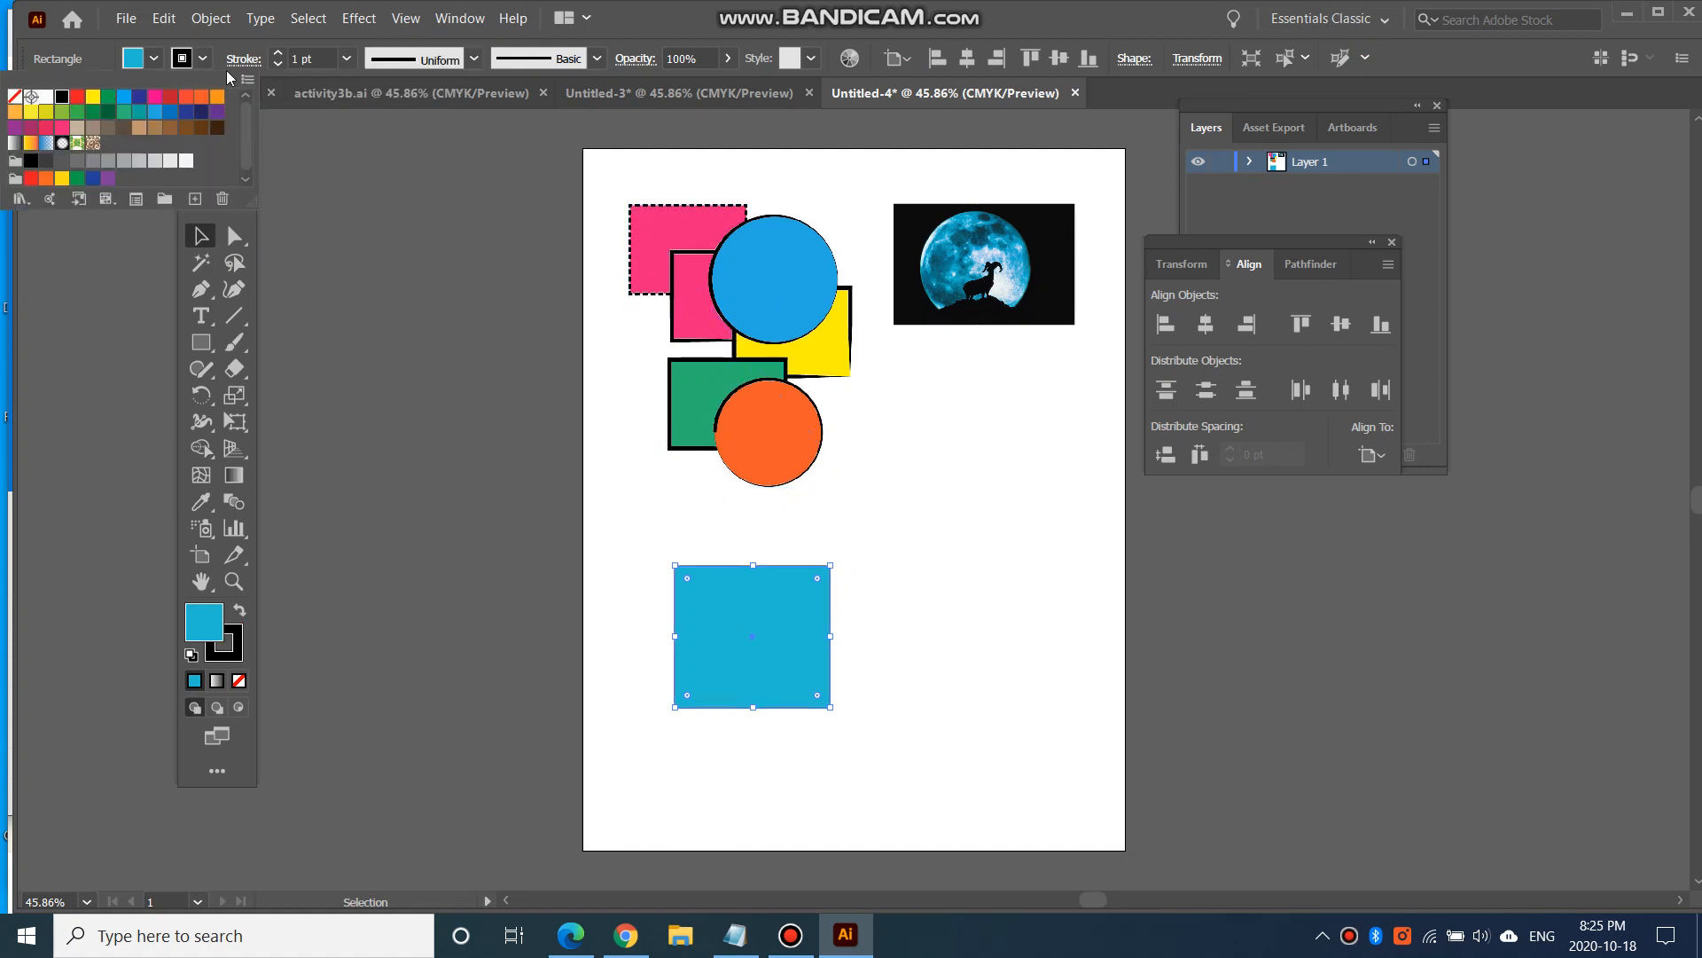
Step: Increase the rectangle's stroke weight to 15 pt and move the rectangle up and left, closer to the shapes artwork
click(279, 52)
click(279, 52)
click(279, 52)
click(279, 53)
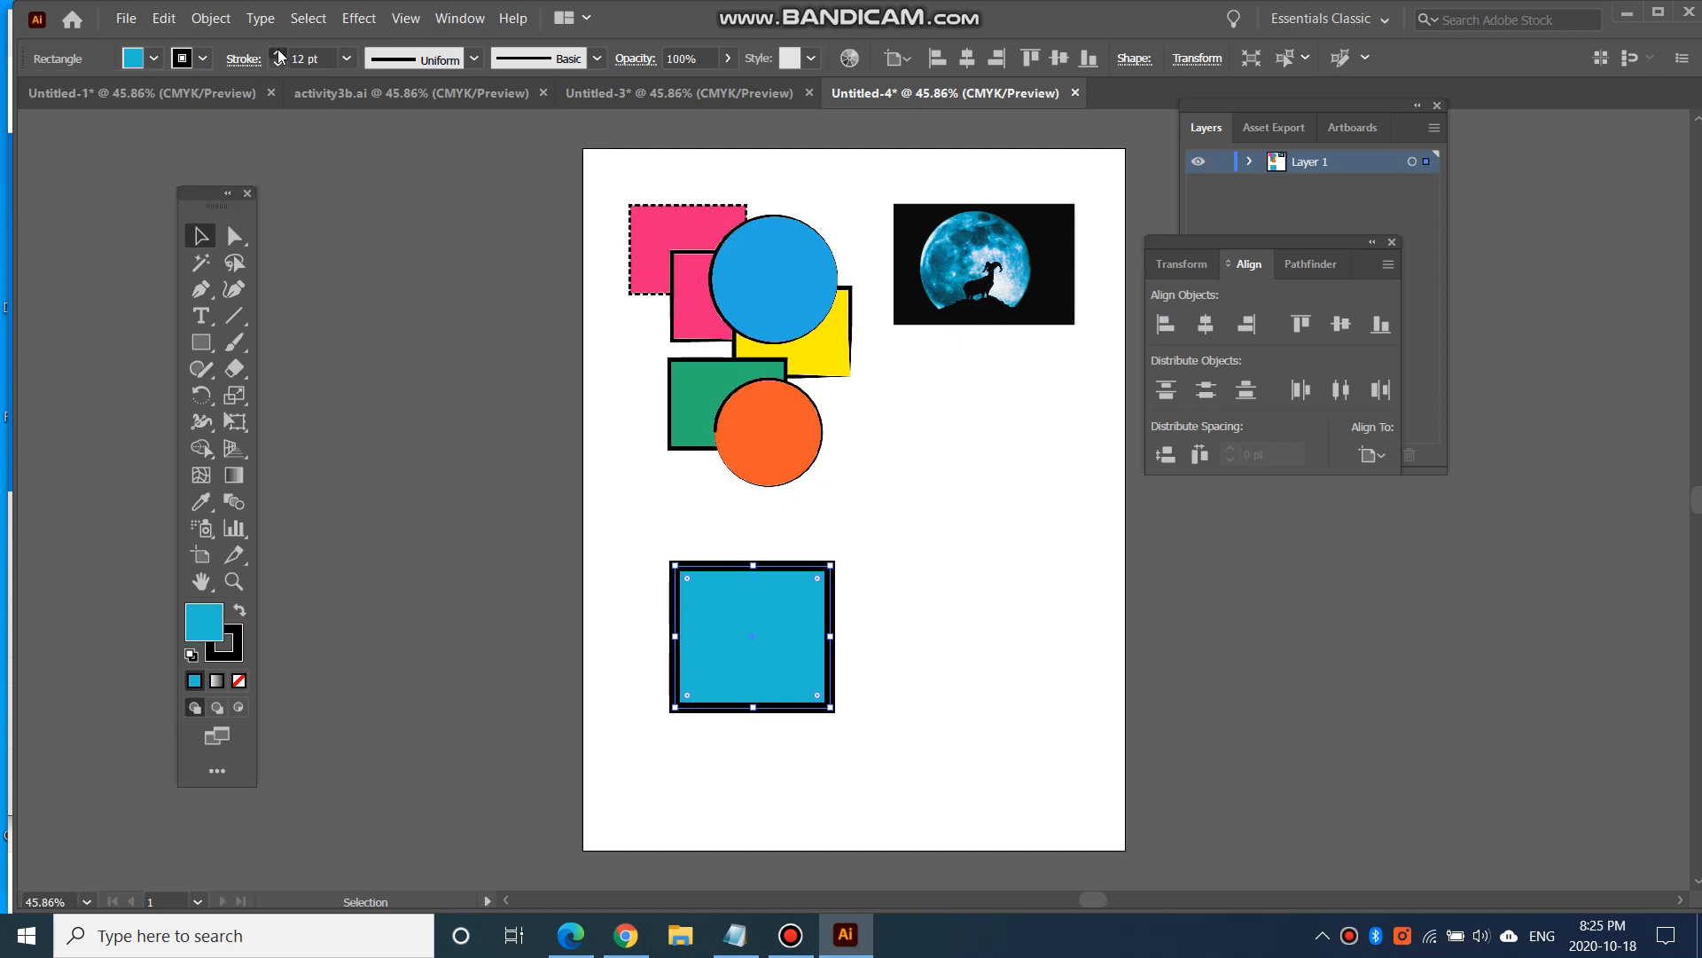
click(278, 52)
click(279, 52)
click(278, 53)
click(876, 683)
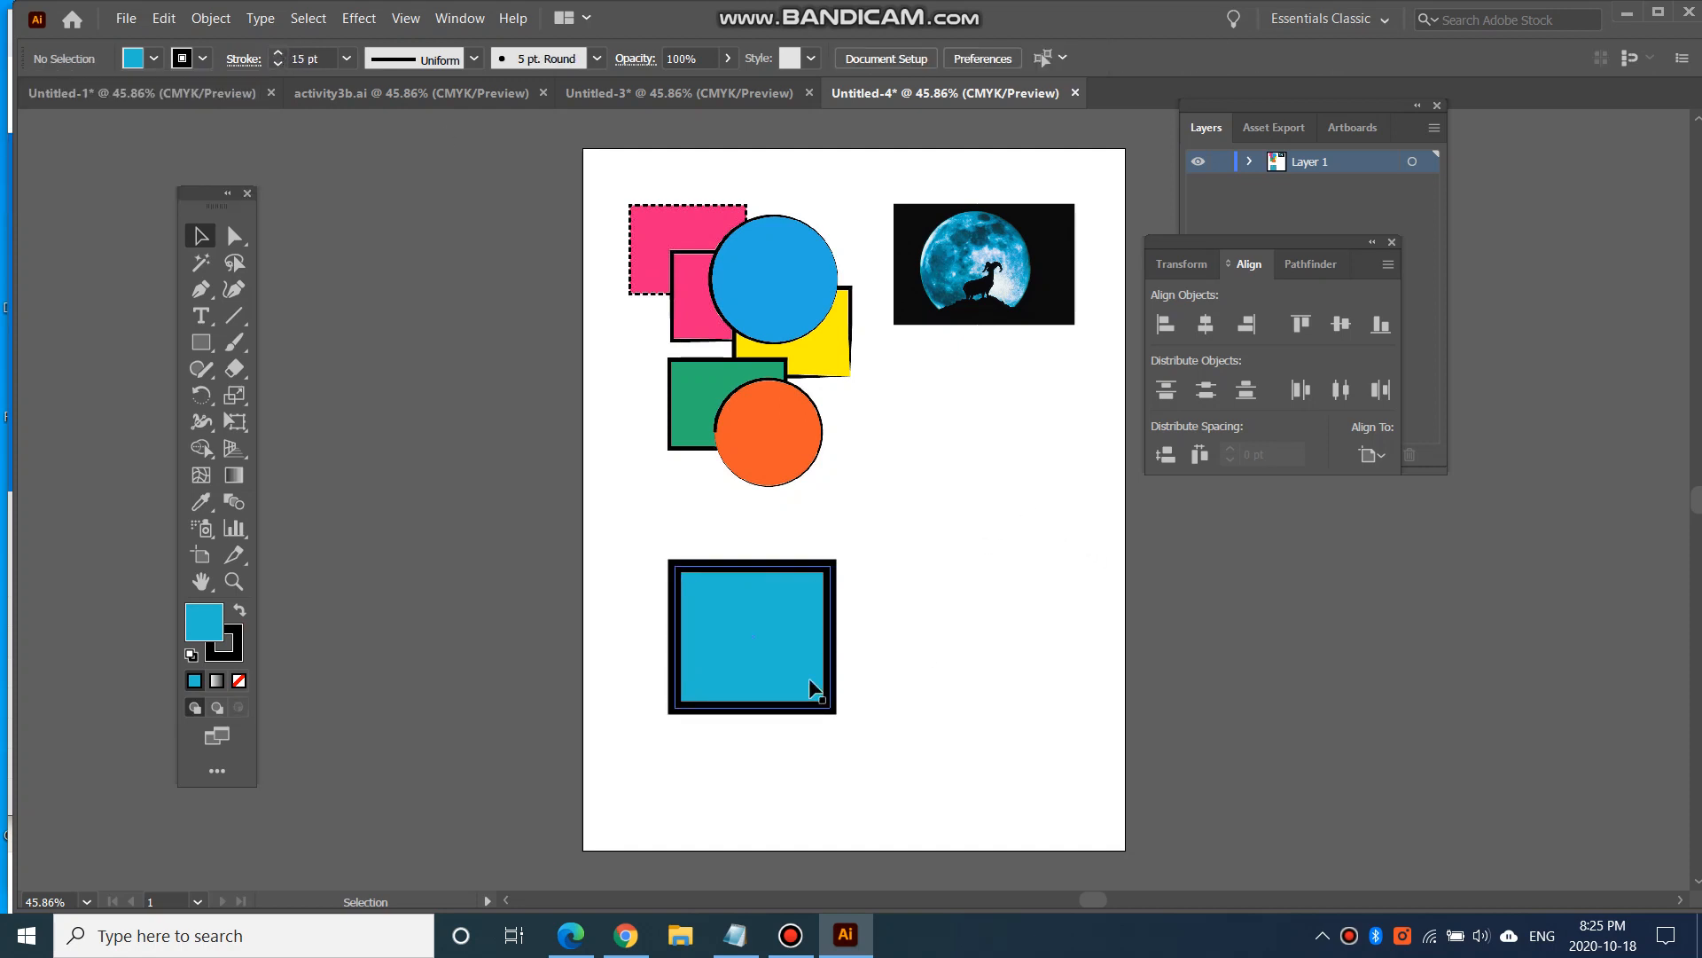
drag(813, 688, 782, 641)
click(945, 632)
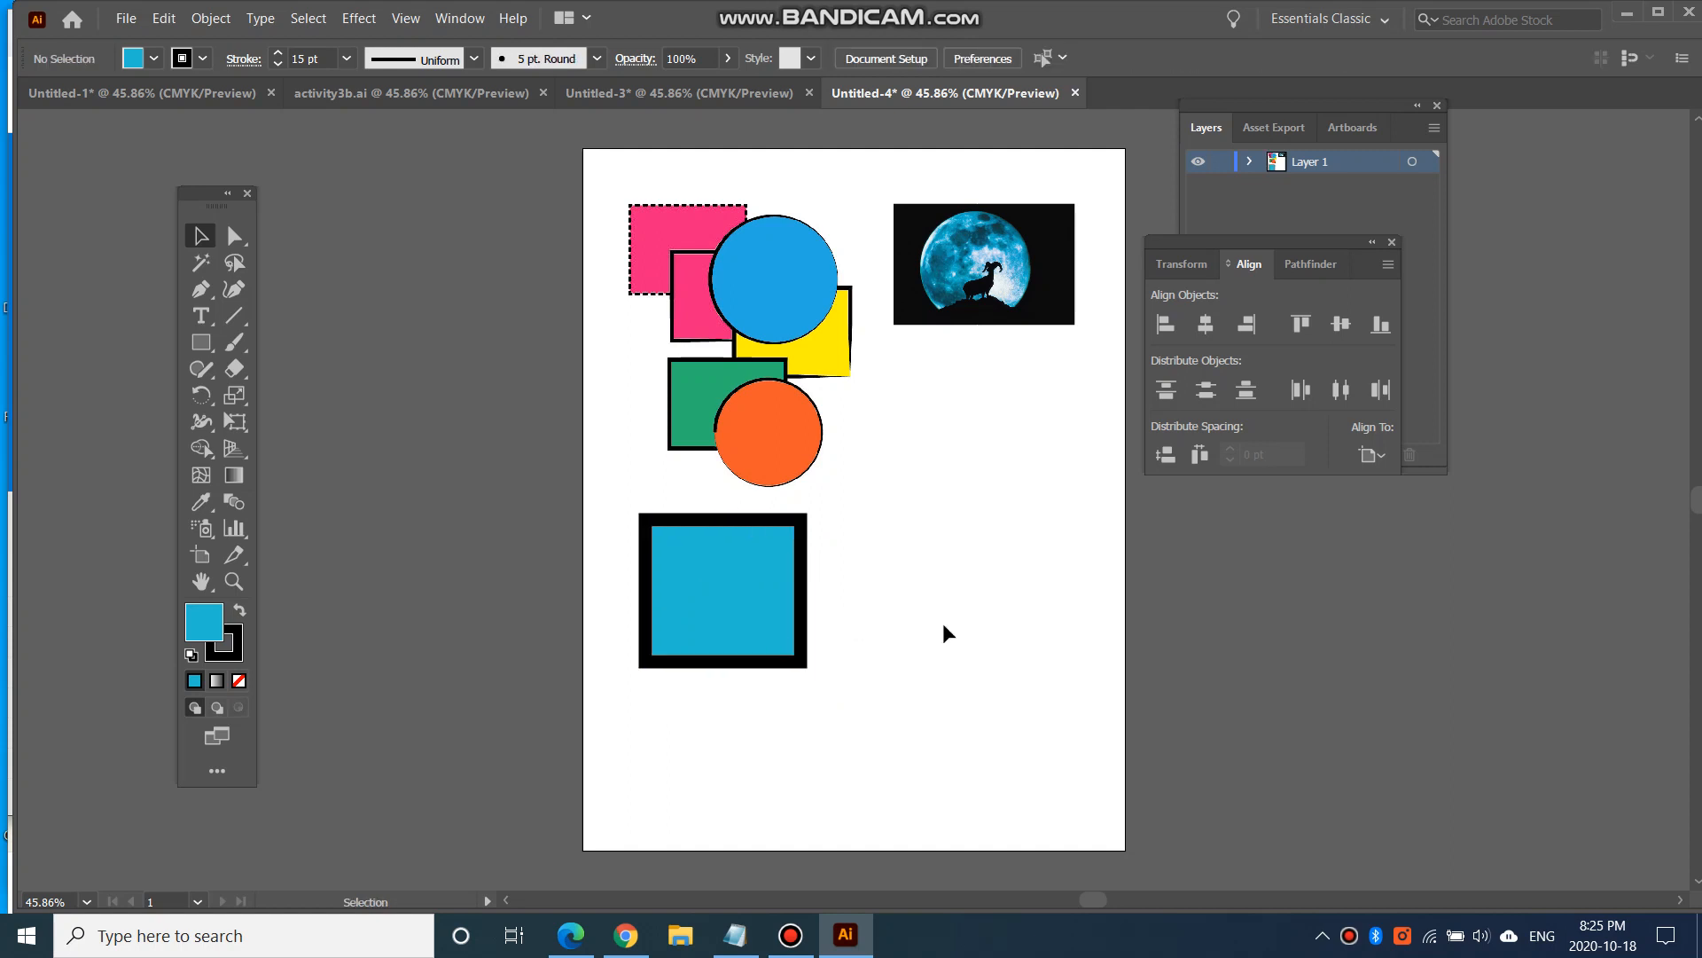
Step: Draw a portrait rectangle with a white fill and a 1 pt stroke on the artboard below the moon photo
click(201, 342)
click(153, 59)
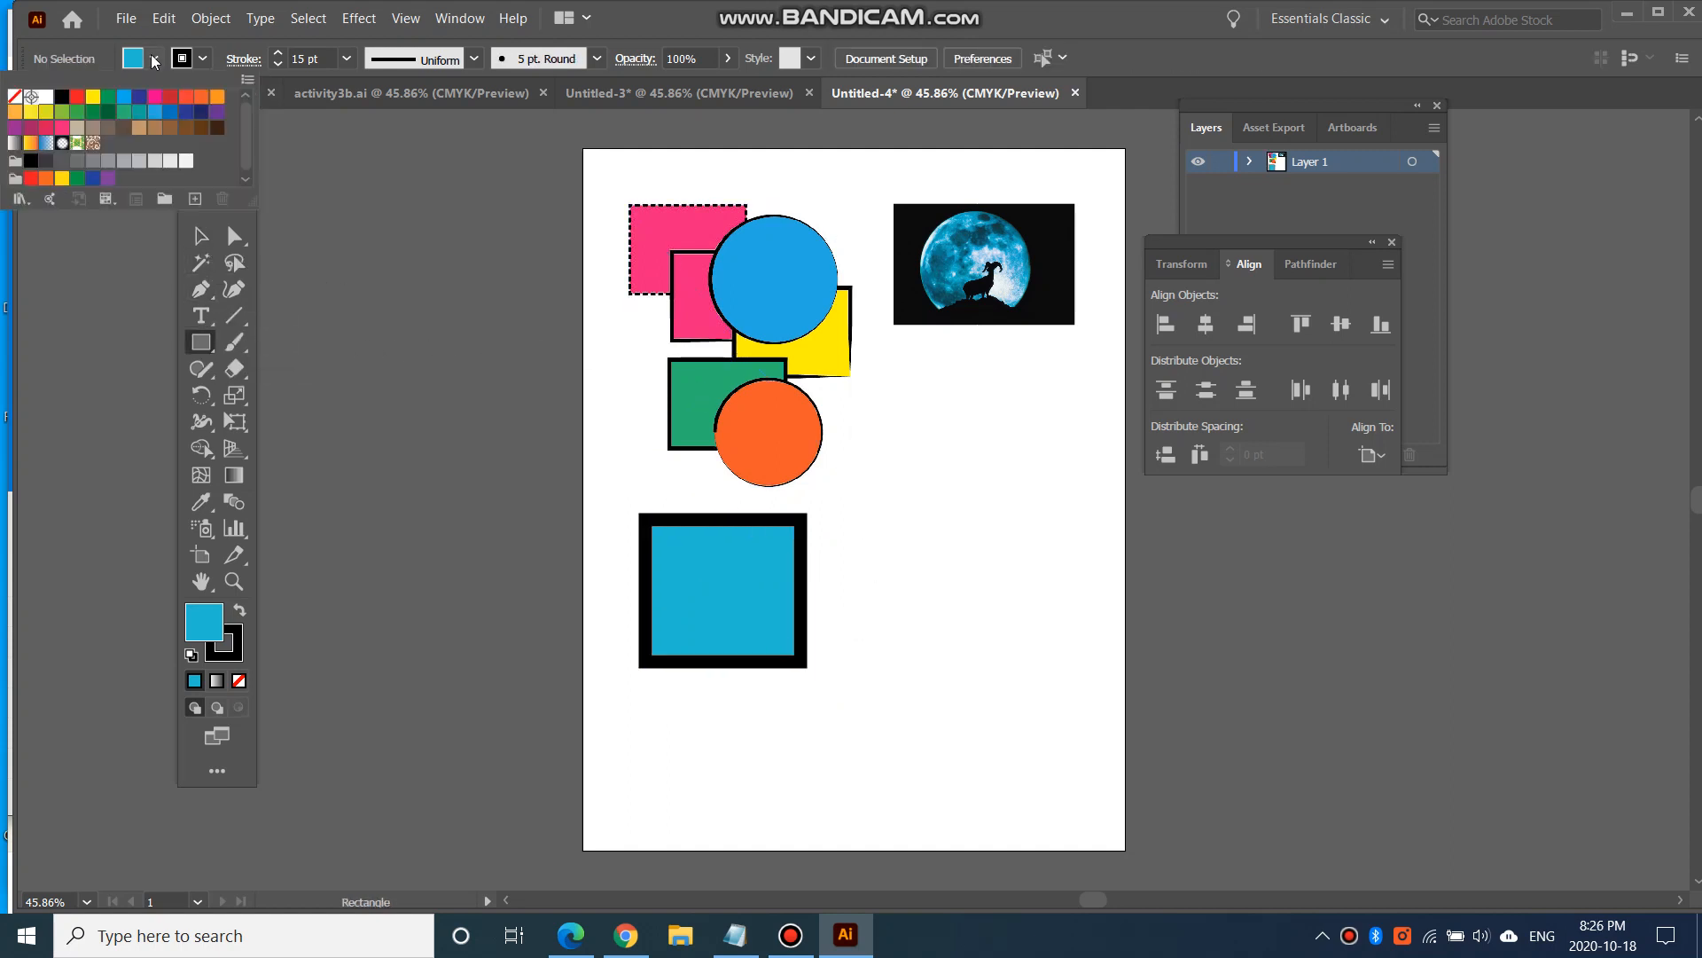
click(46, 98)
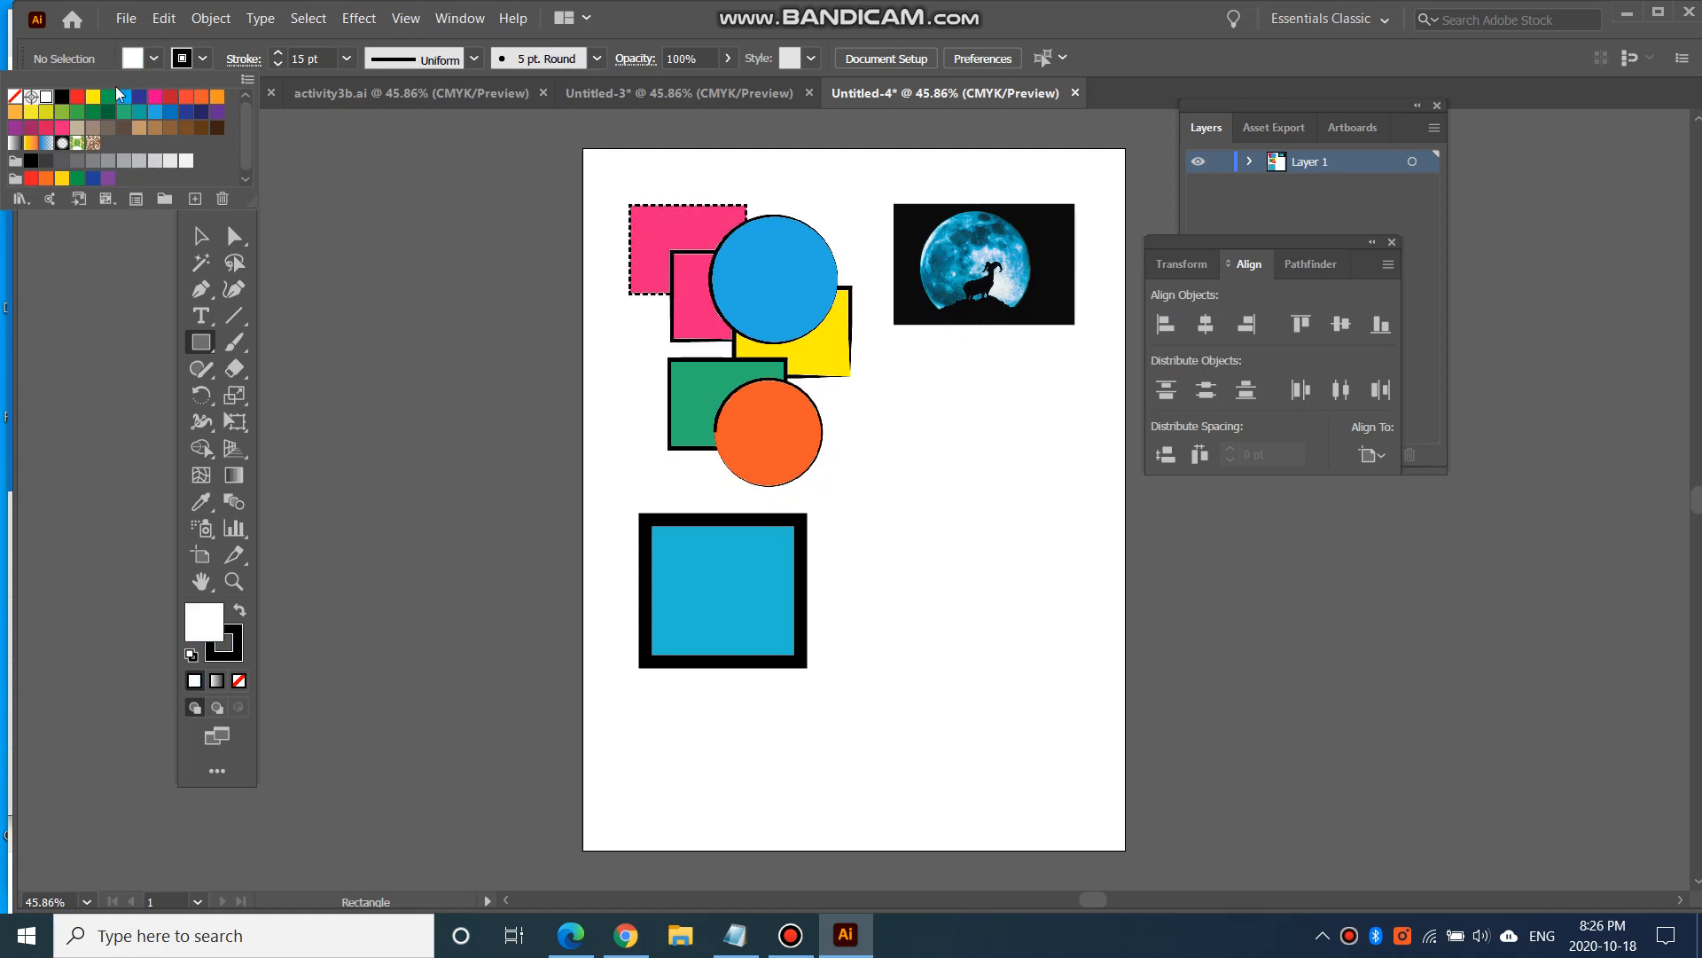
click(201, 63)
click(203, 60)
click(347, 58)
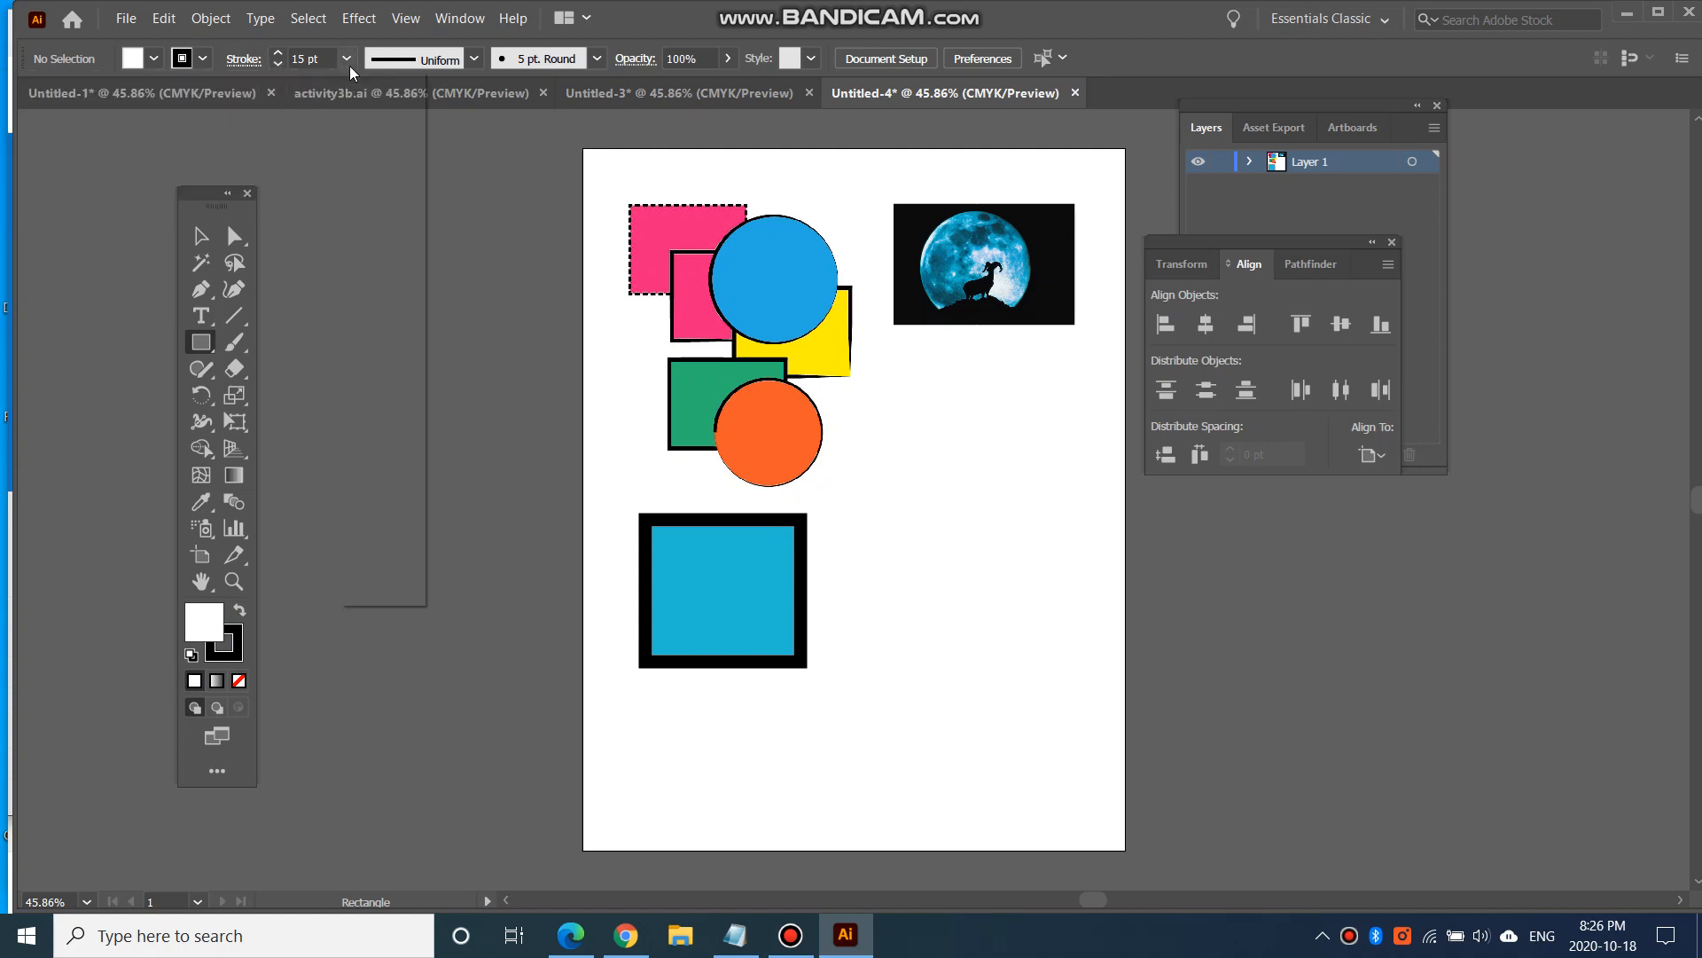
click(381, 153)
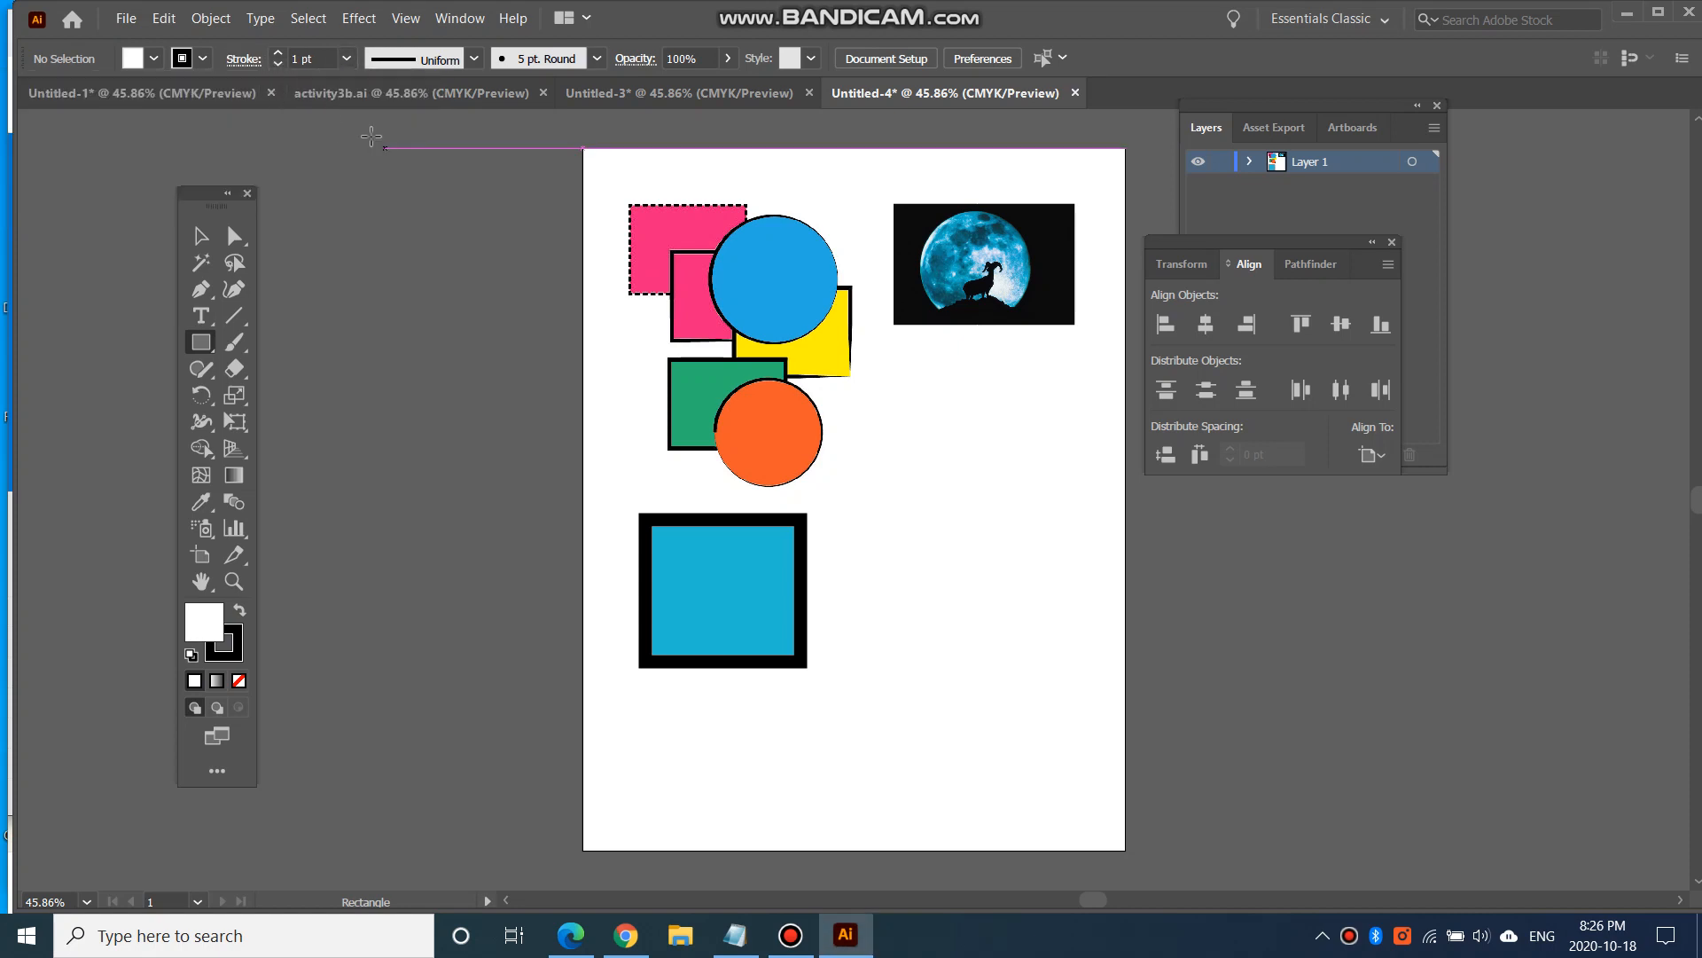
mouse_move(918, 477)
mouse_down()
mouse_move(1014, 557)
mouse_move(1046, 644)
mouse_up()
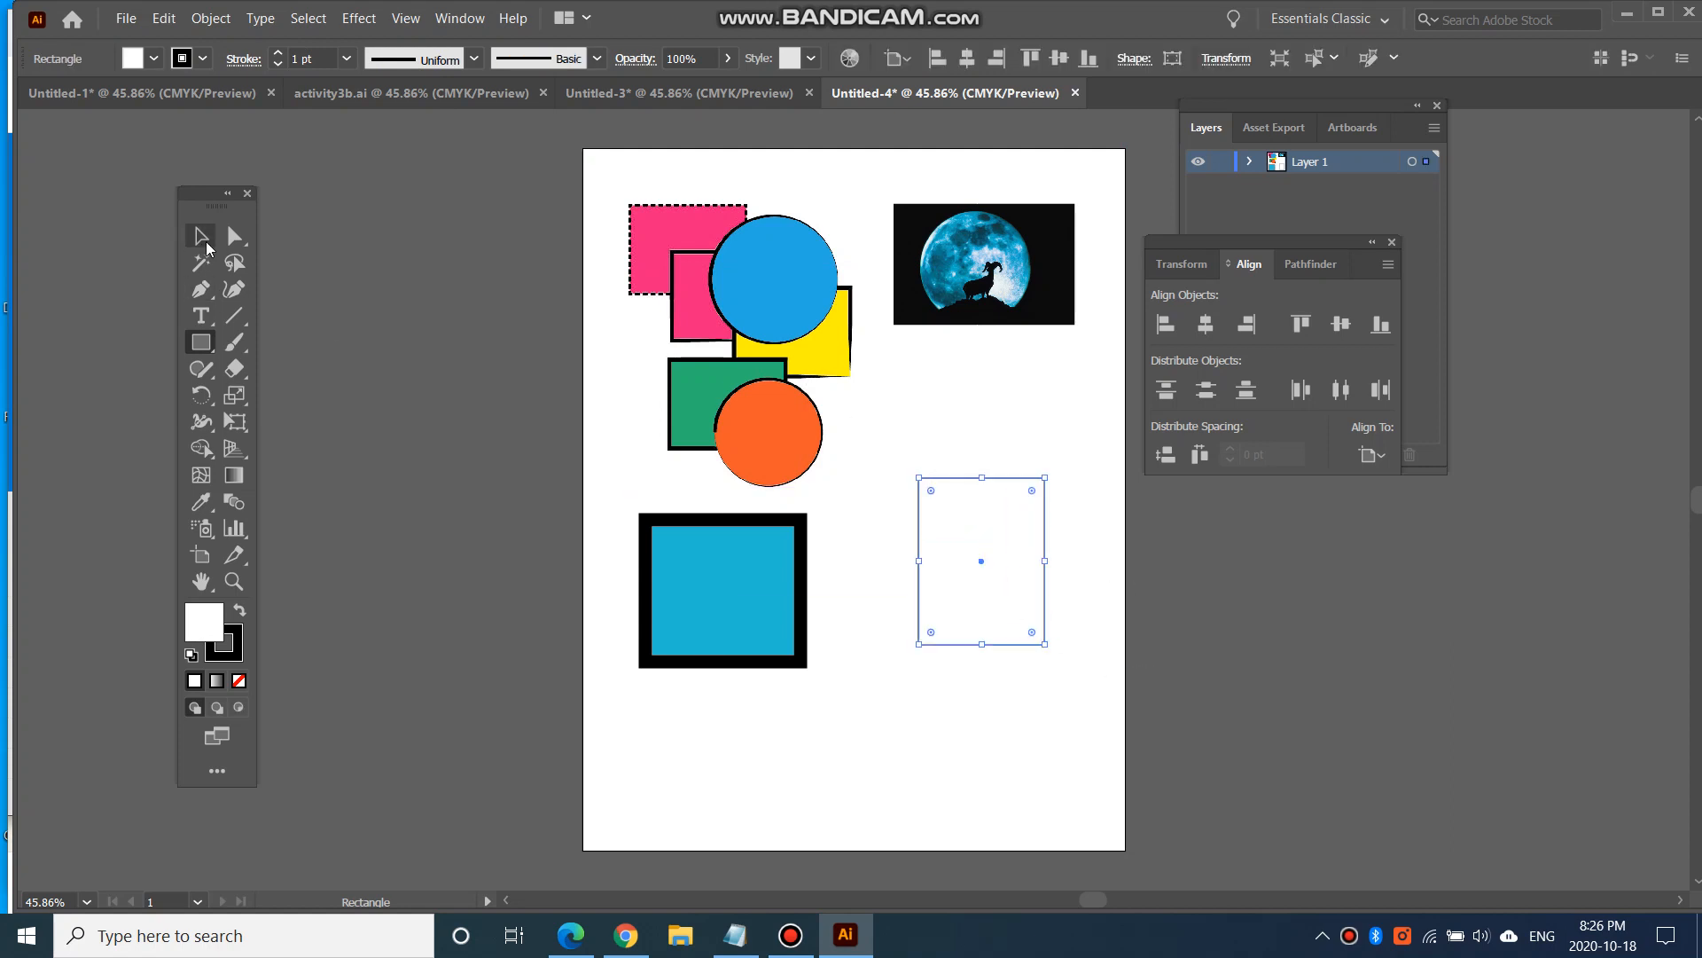
Step: Try artwork and moon photo colours on the new rectangle with the Eyedropper, ending with the landscape rectangle's blue fill and 15 pt black stroke
click(201, 235)
click(939, 680)
click(986, 635)
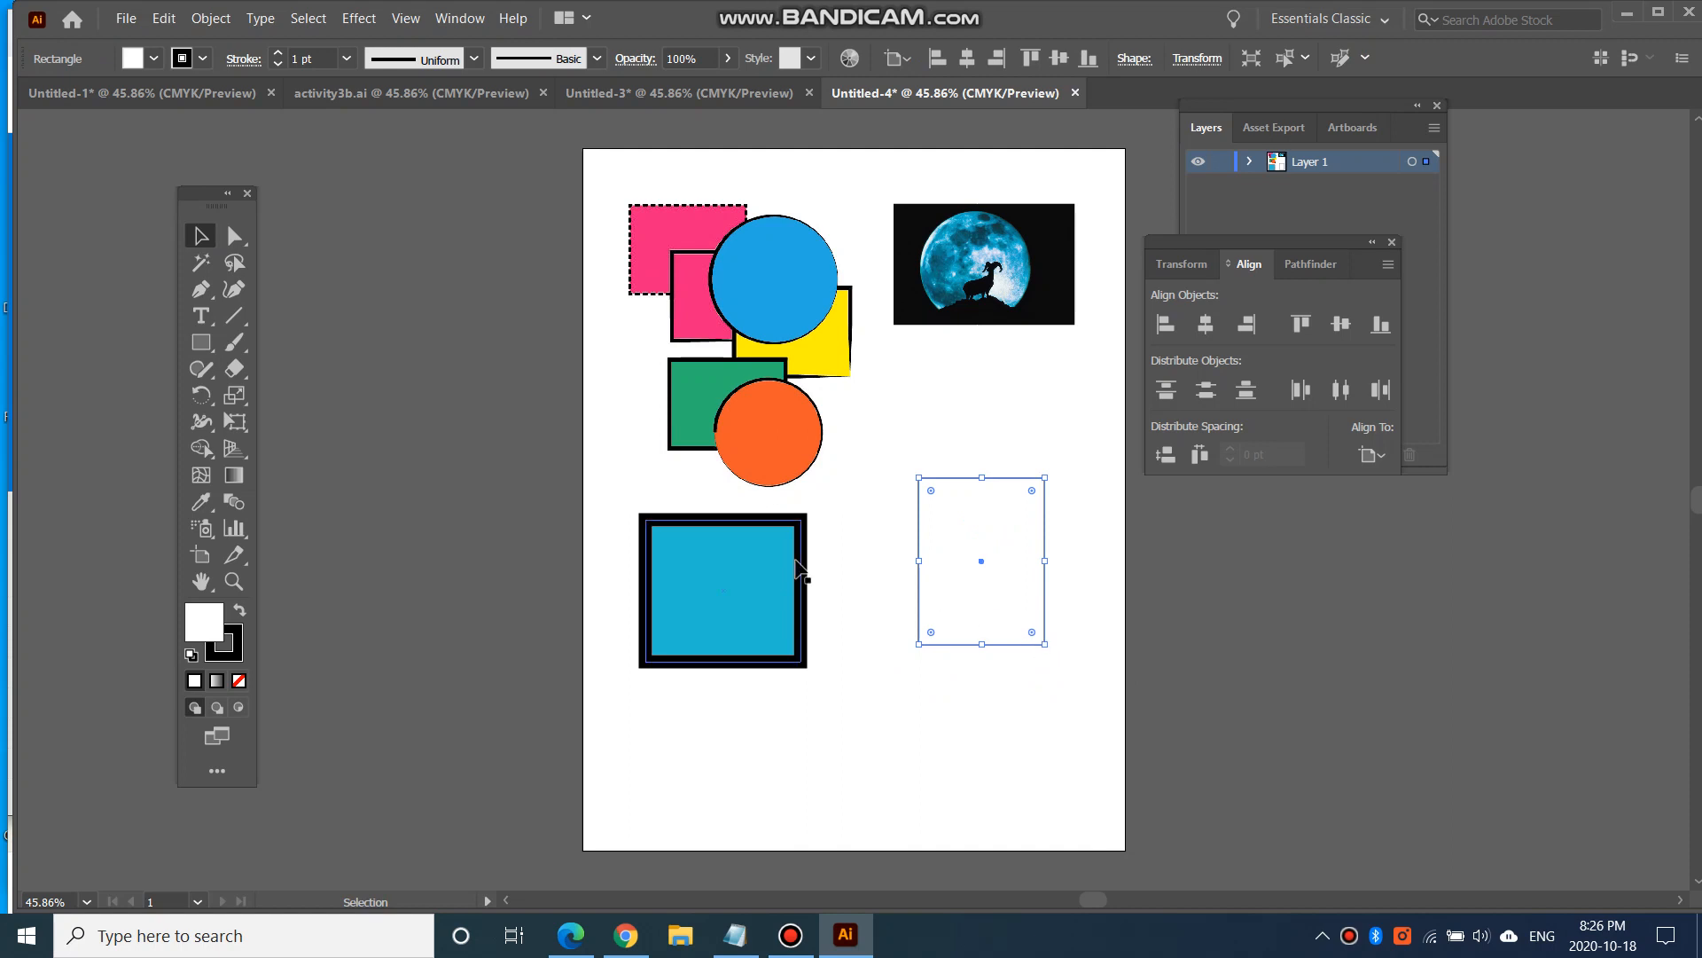
click(200, 501)
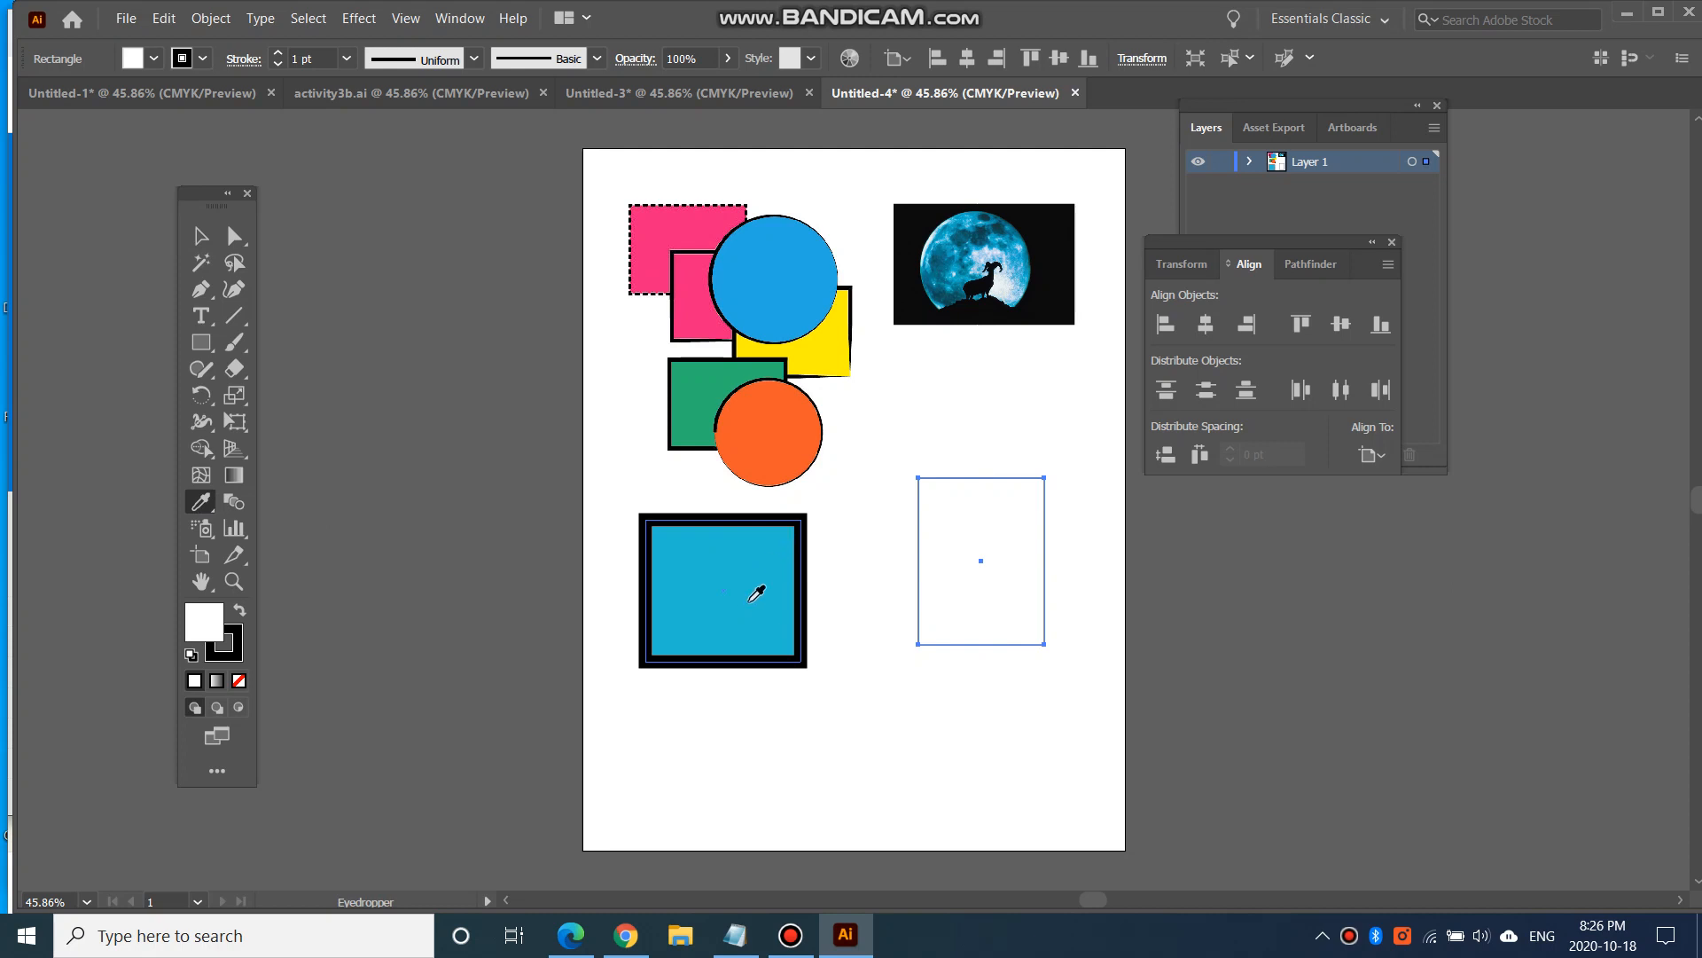
click(770, 259)
click(841, 344)
click(805, 405)
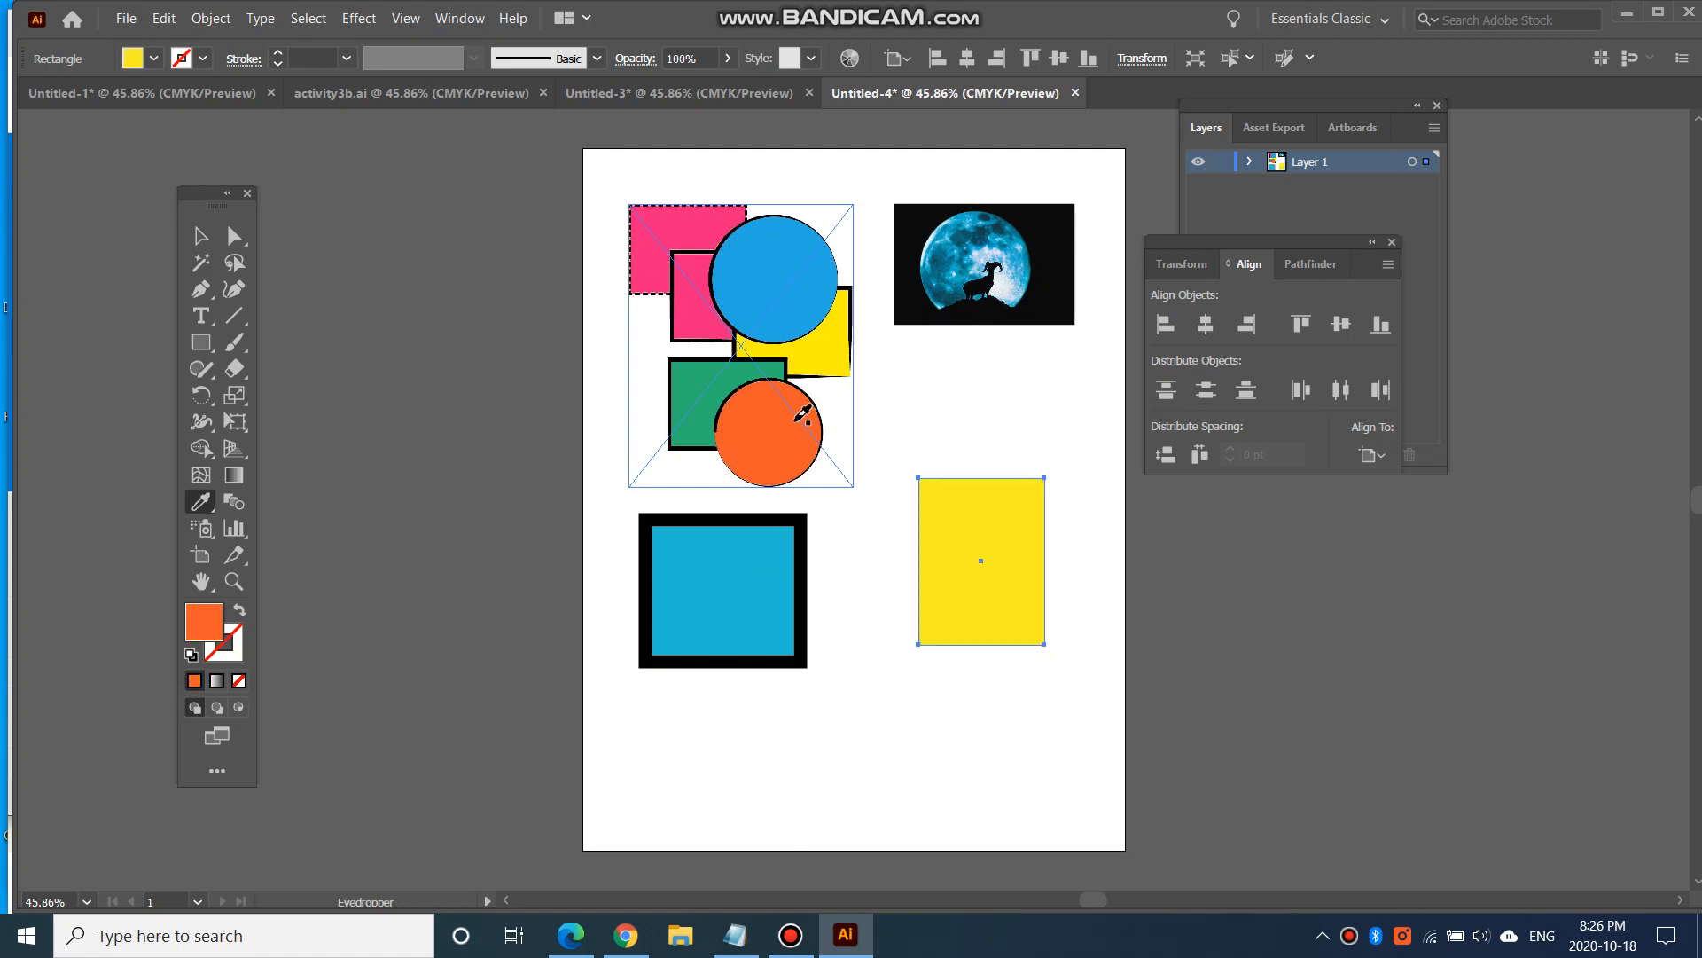
click(956, 316)
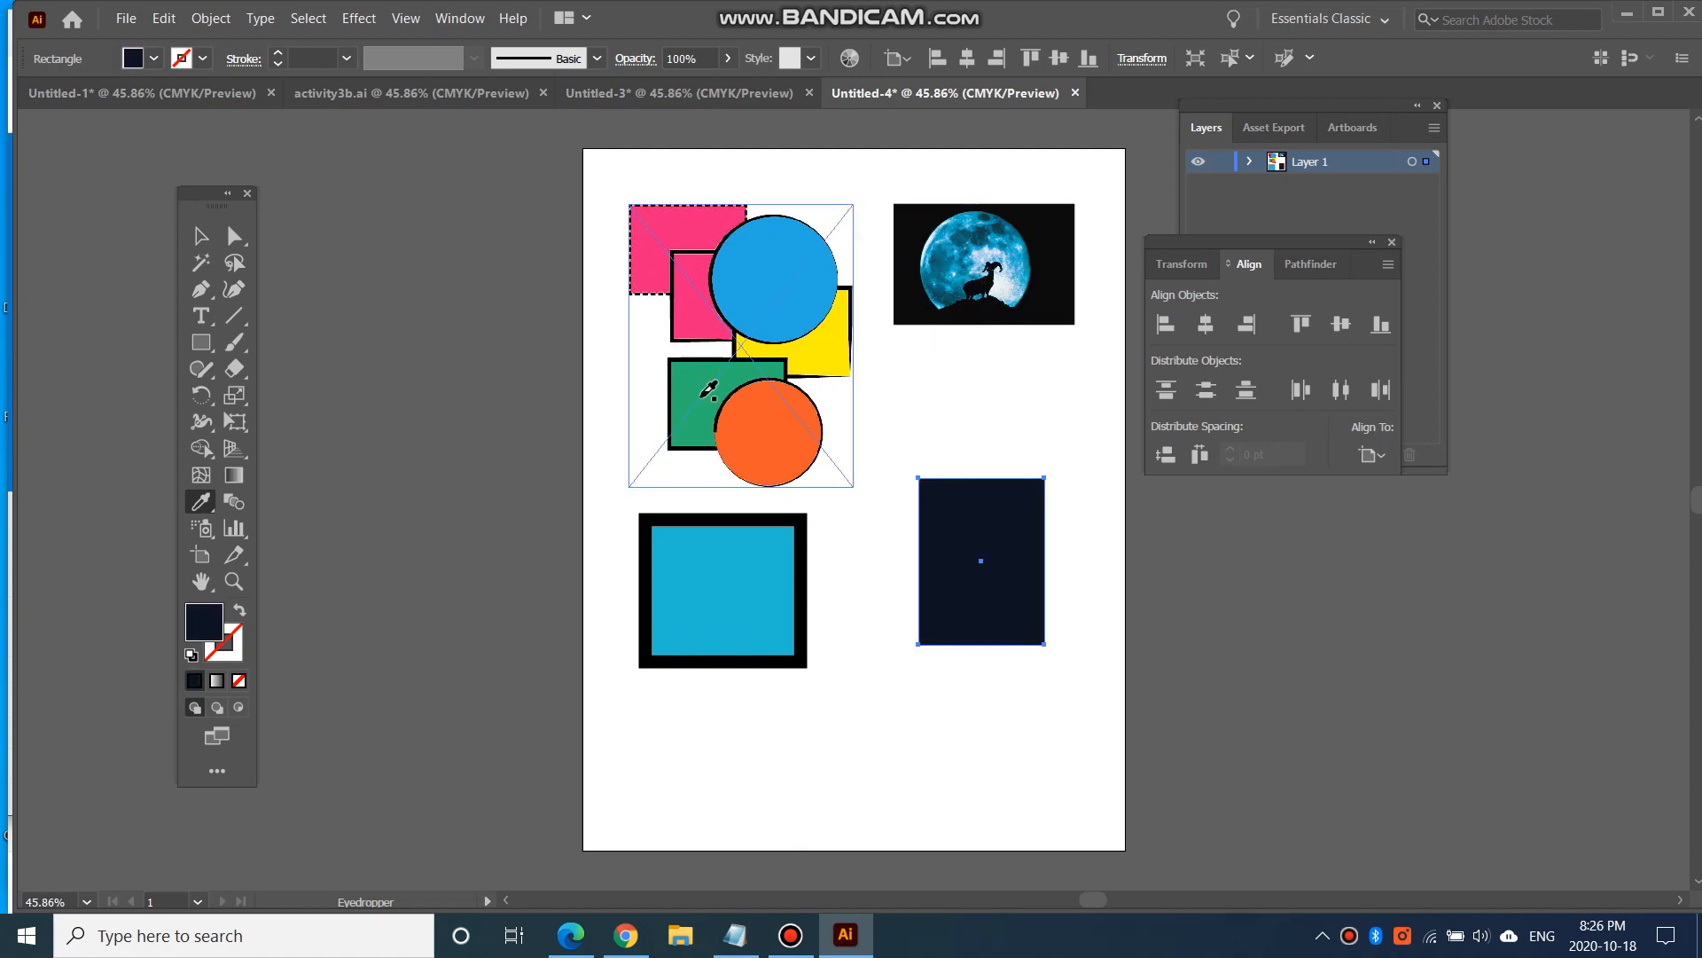
click(704, 394)
click(695, 296)
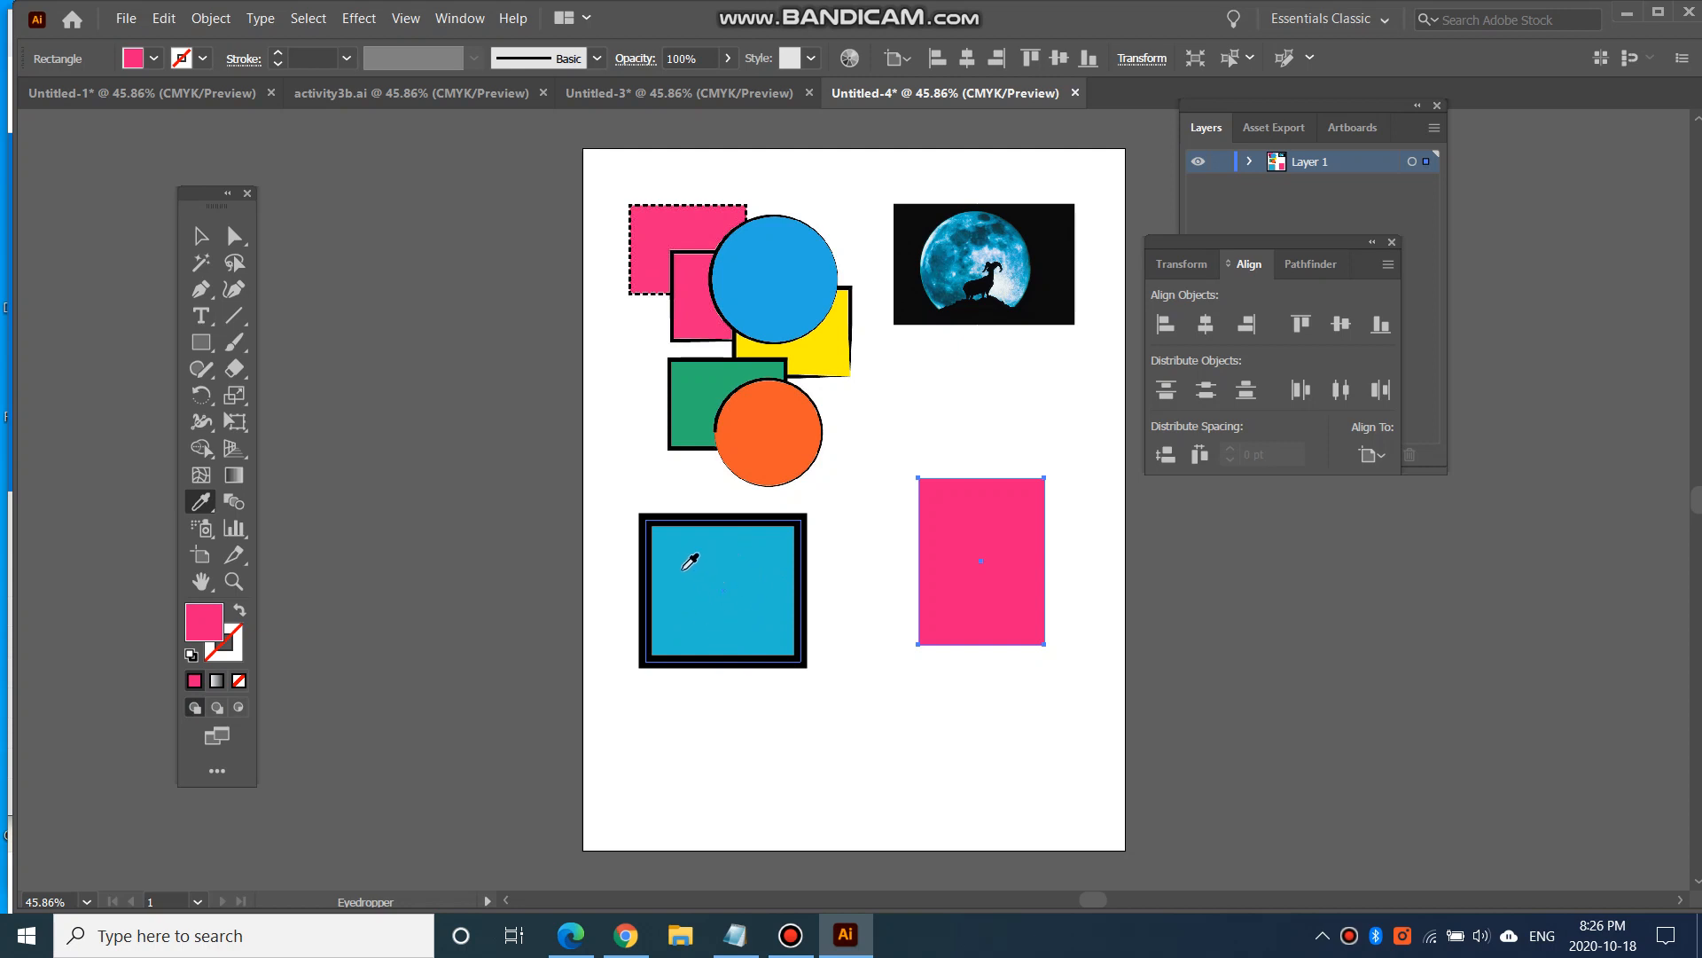
click(727, 540)
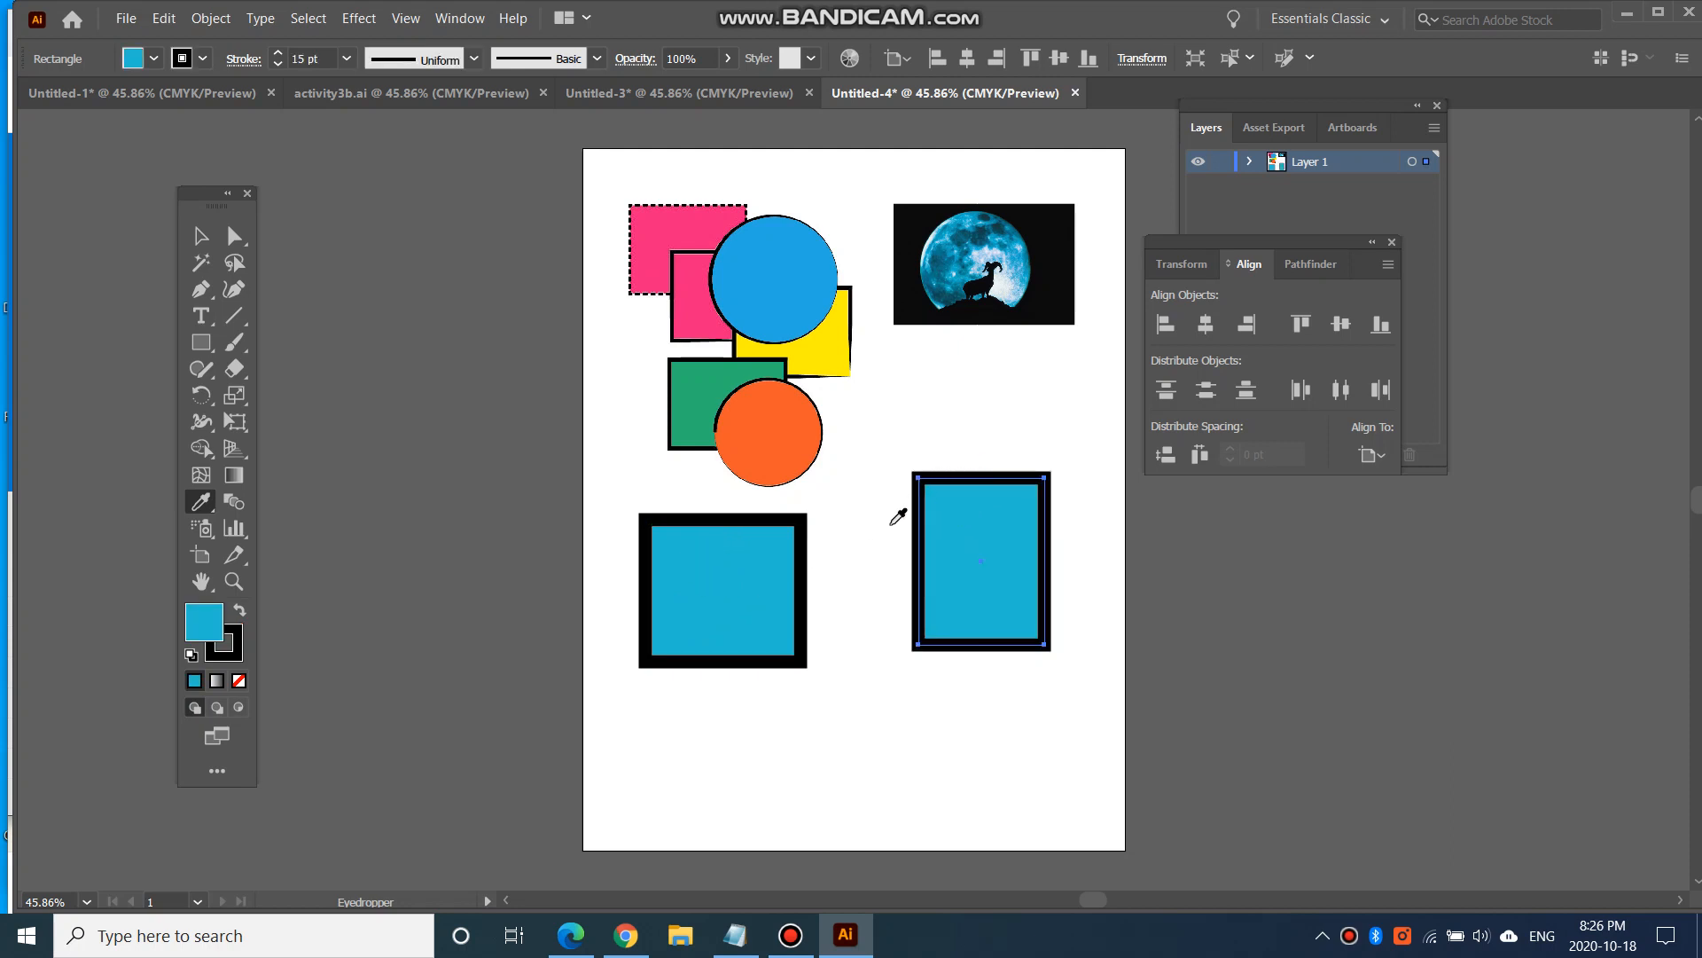
Step: Move the portrait blue rectangle up towards the moon photo and back down
click(200, 236)
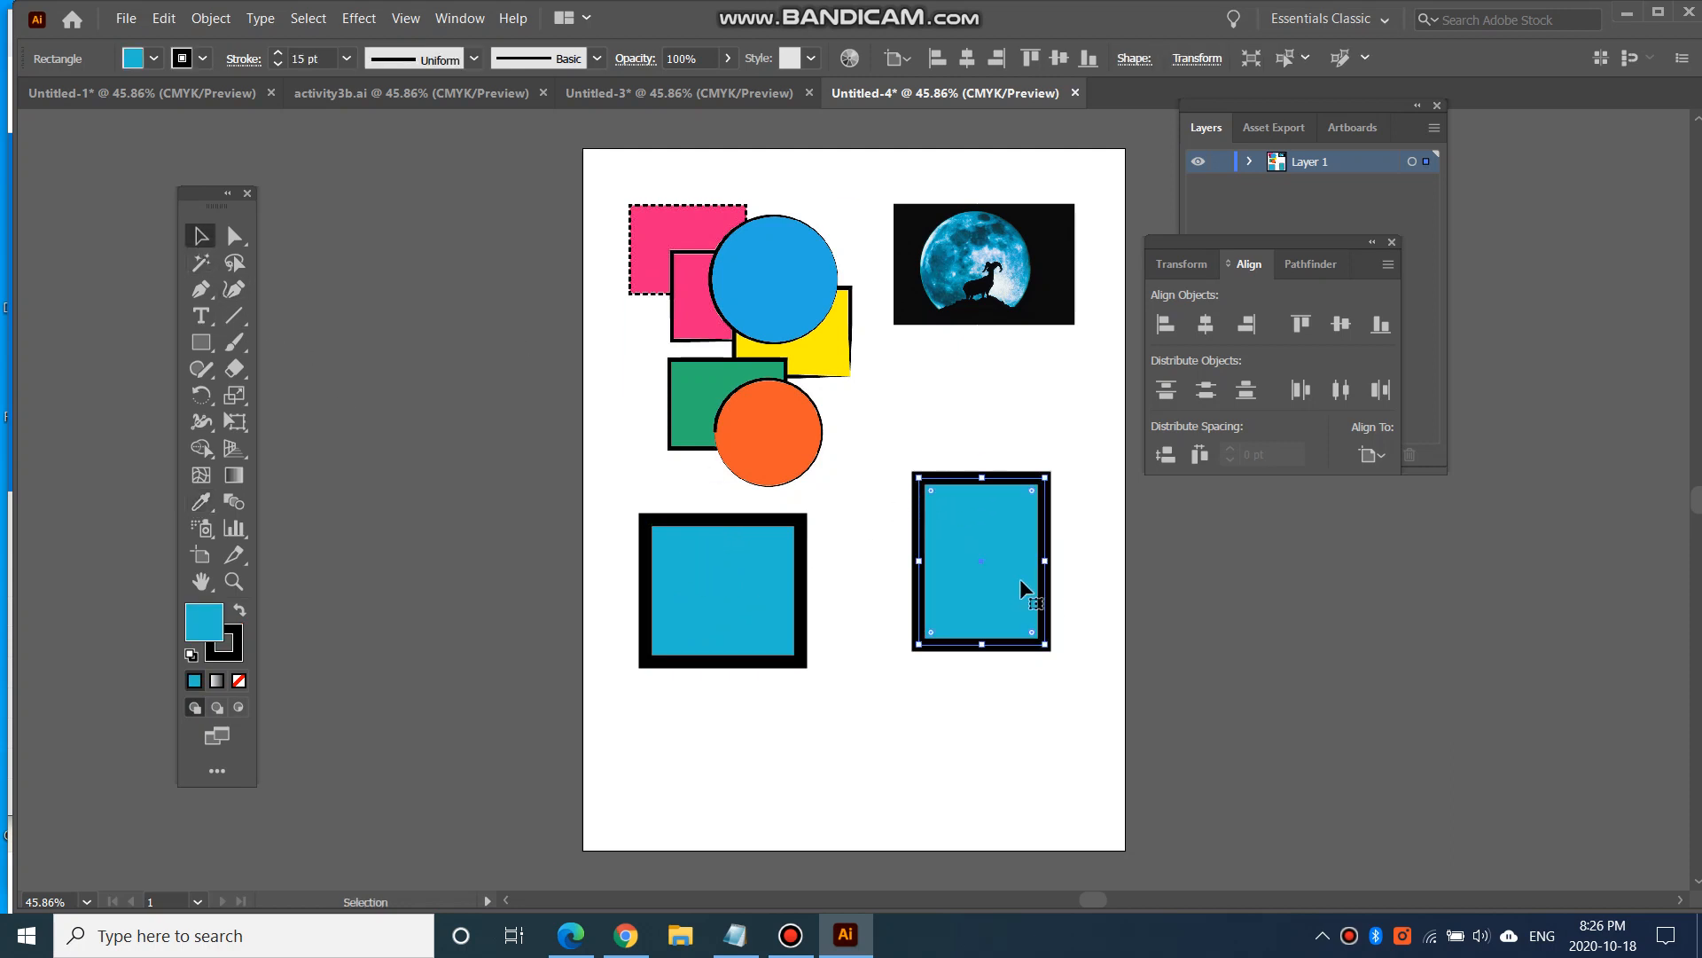
drag(1020, 578, 1013, 508)
click(958, 816)
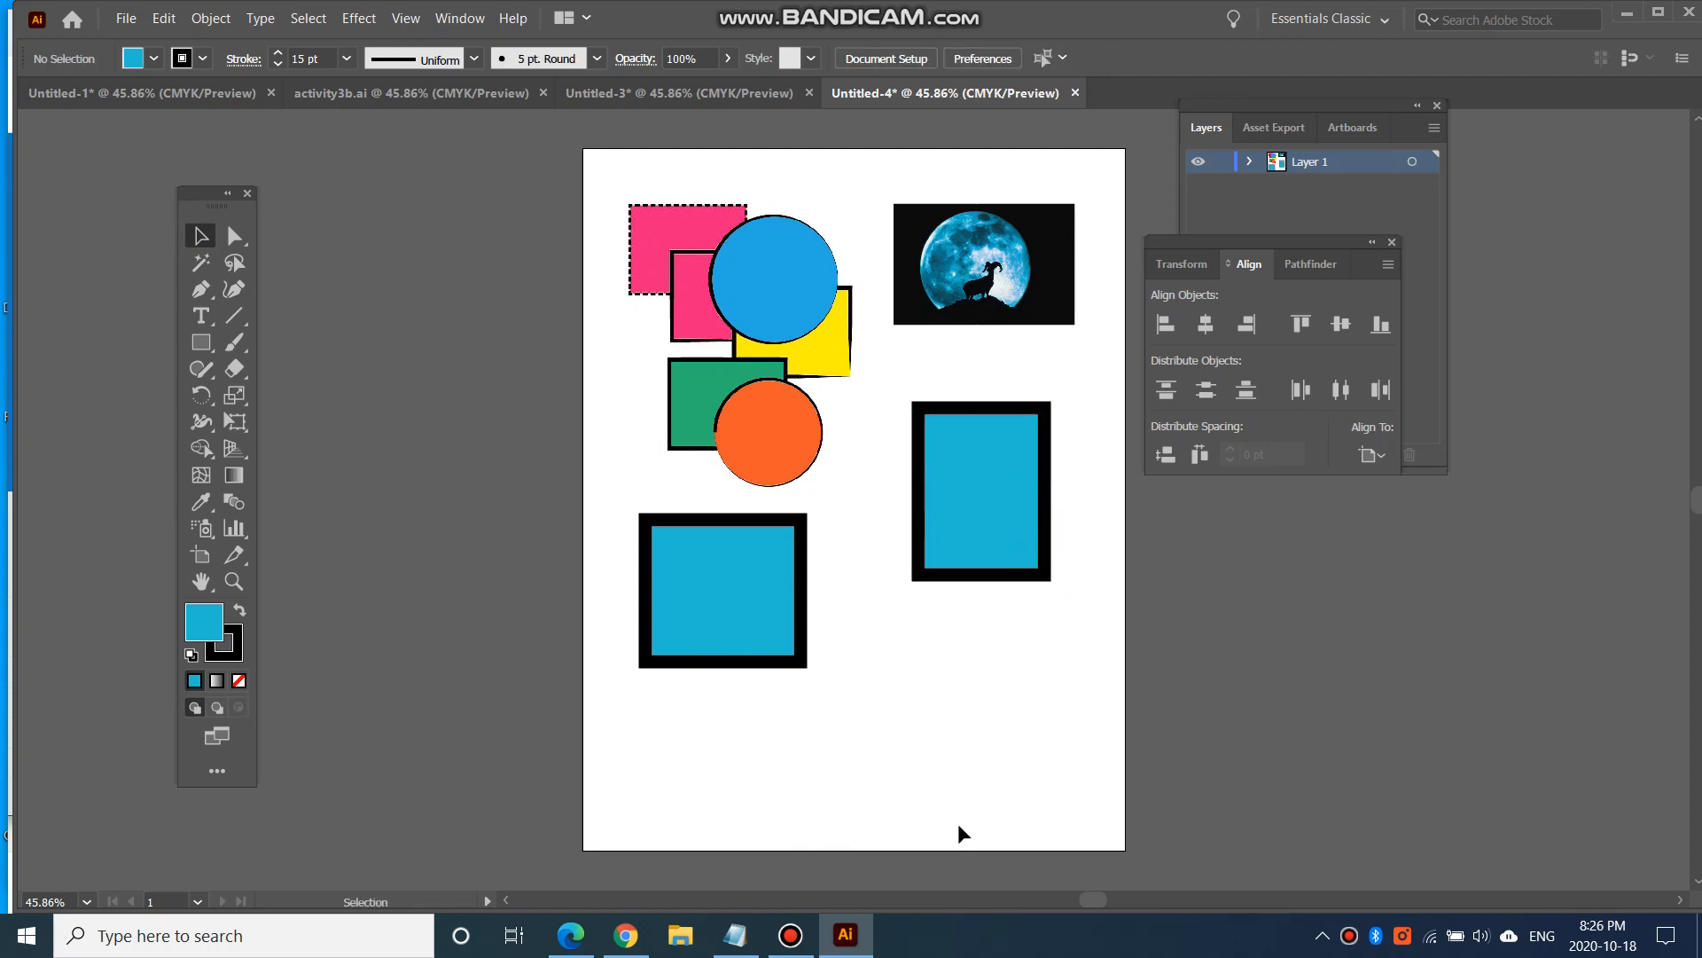
drag(996, 577, 1005, 752)
click(1000, 766)
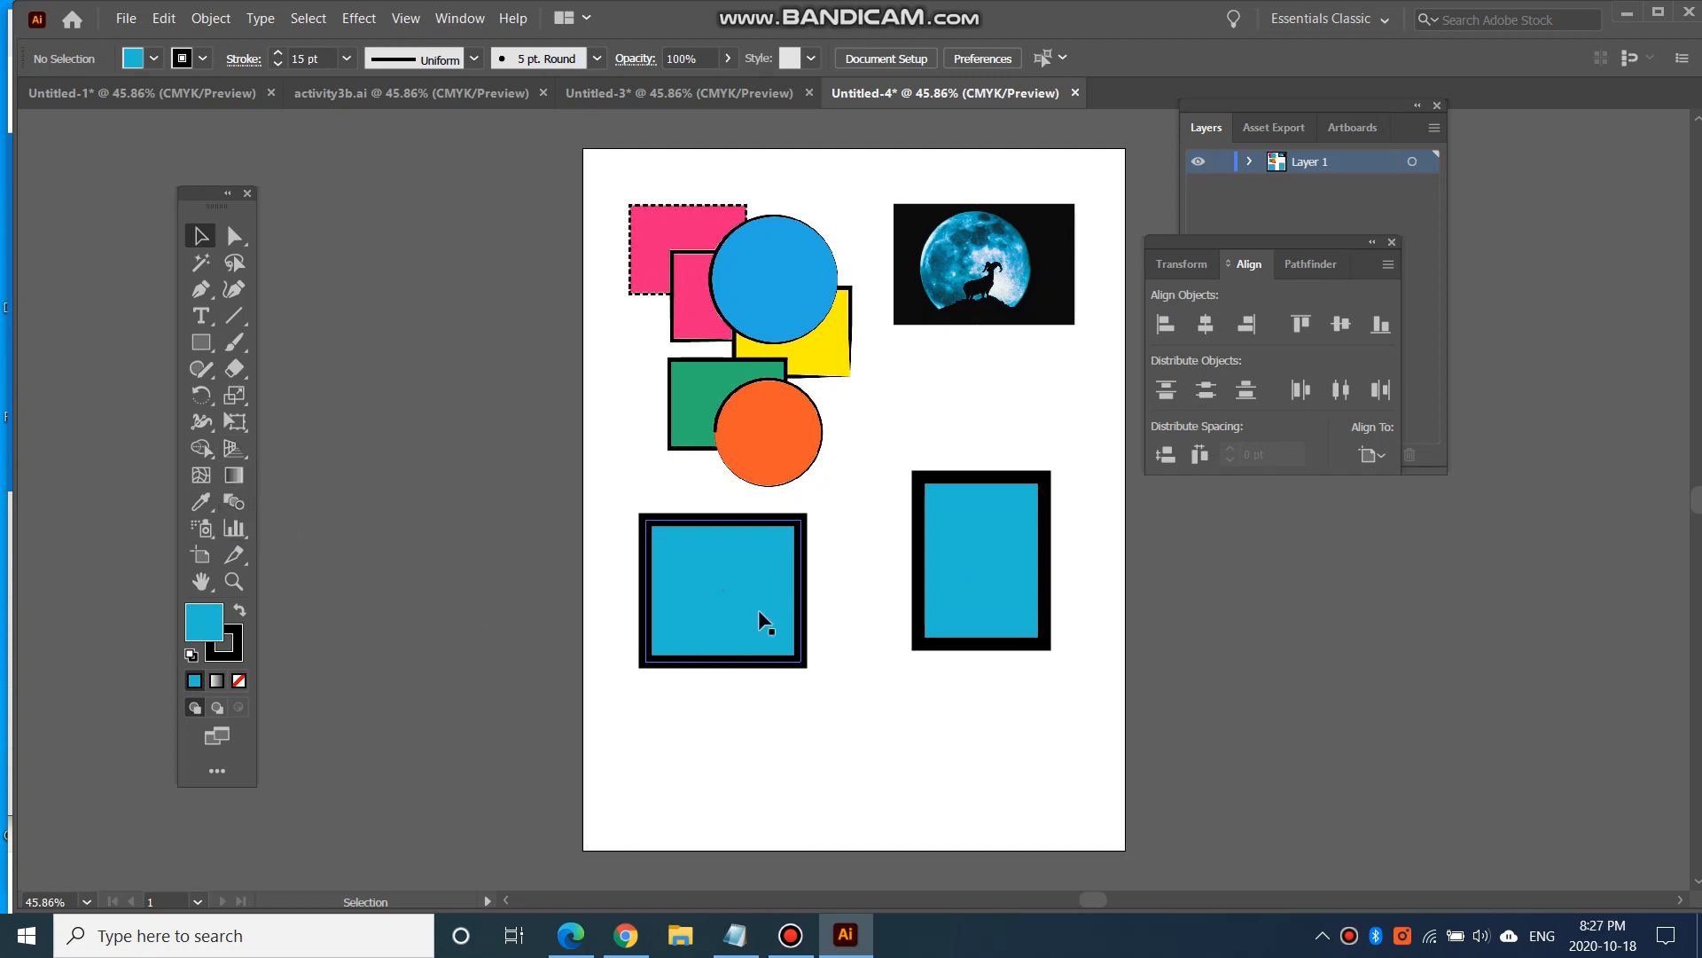
Step: Create a new Letter document of 612 x 792 pt in portrait orientation with CMYK colour
click(119, 25)
click(133, 37)
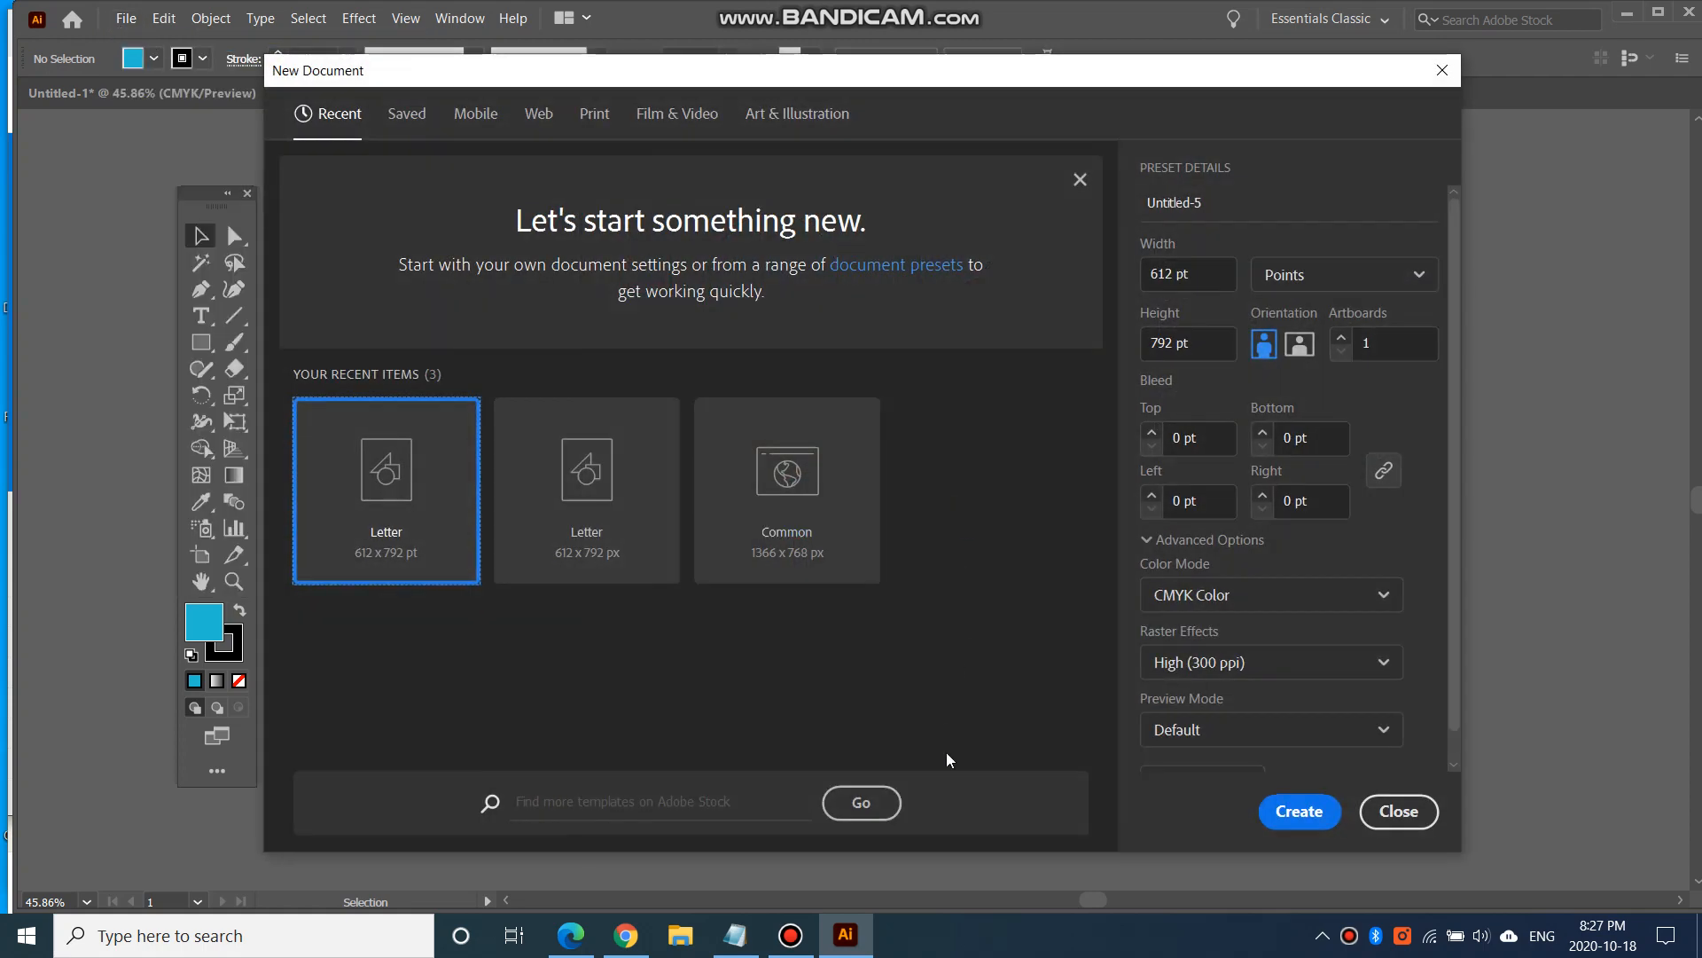
click(1276, 811)
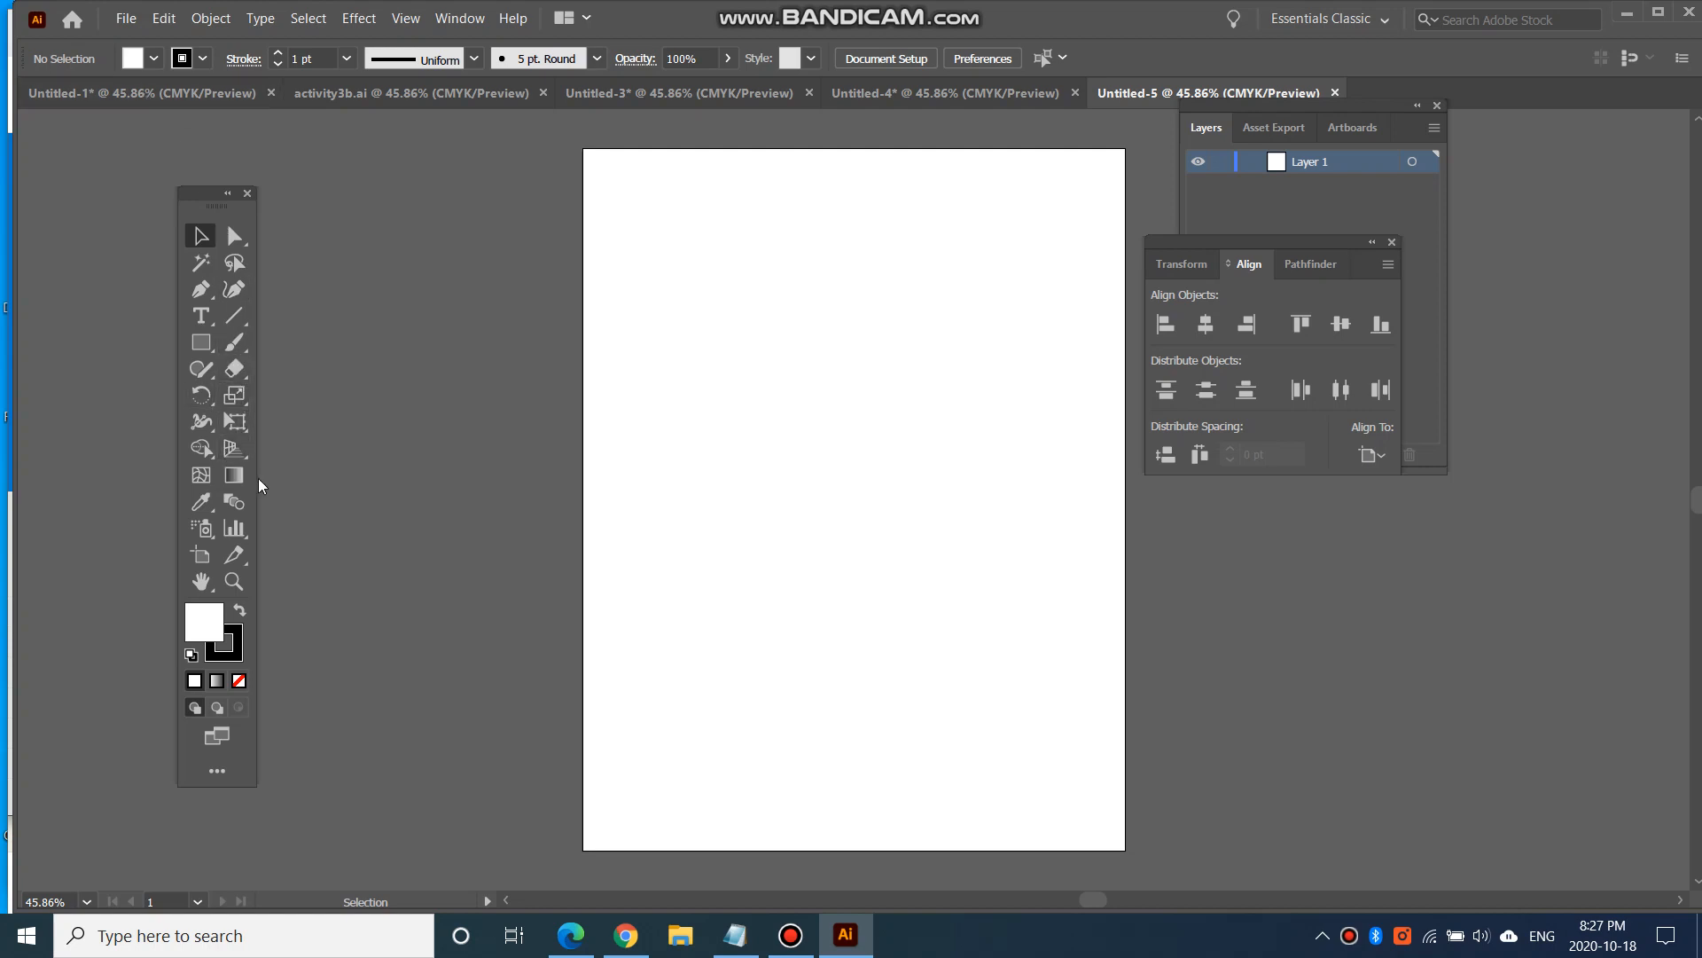
Step: Draw a small star with a yellow fill in the upper-left area of the artboard
click(198, 342)
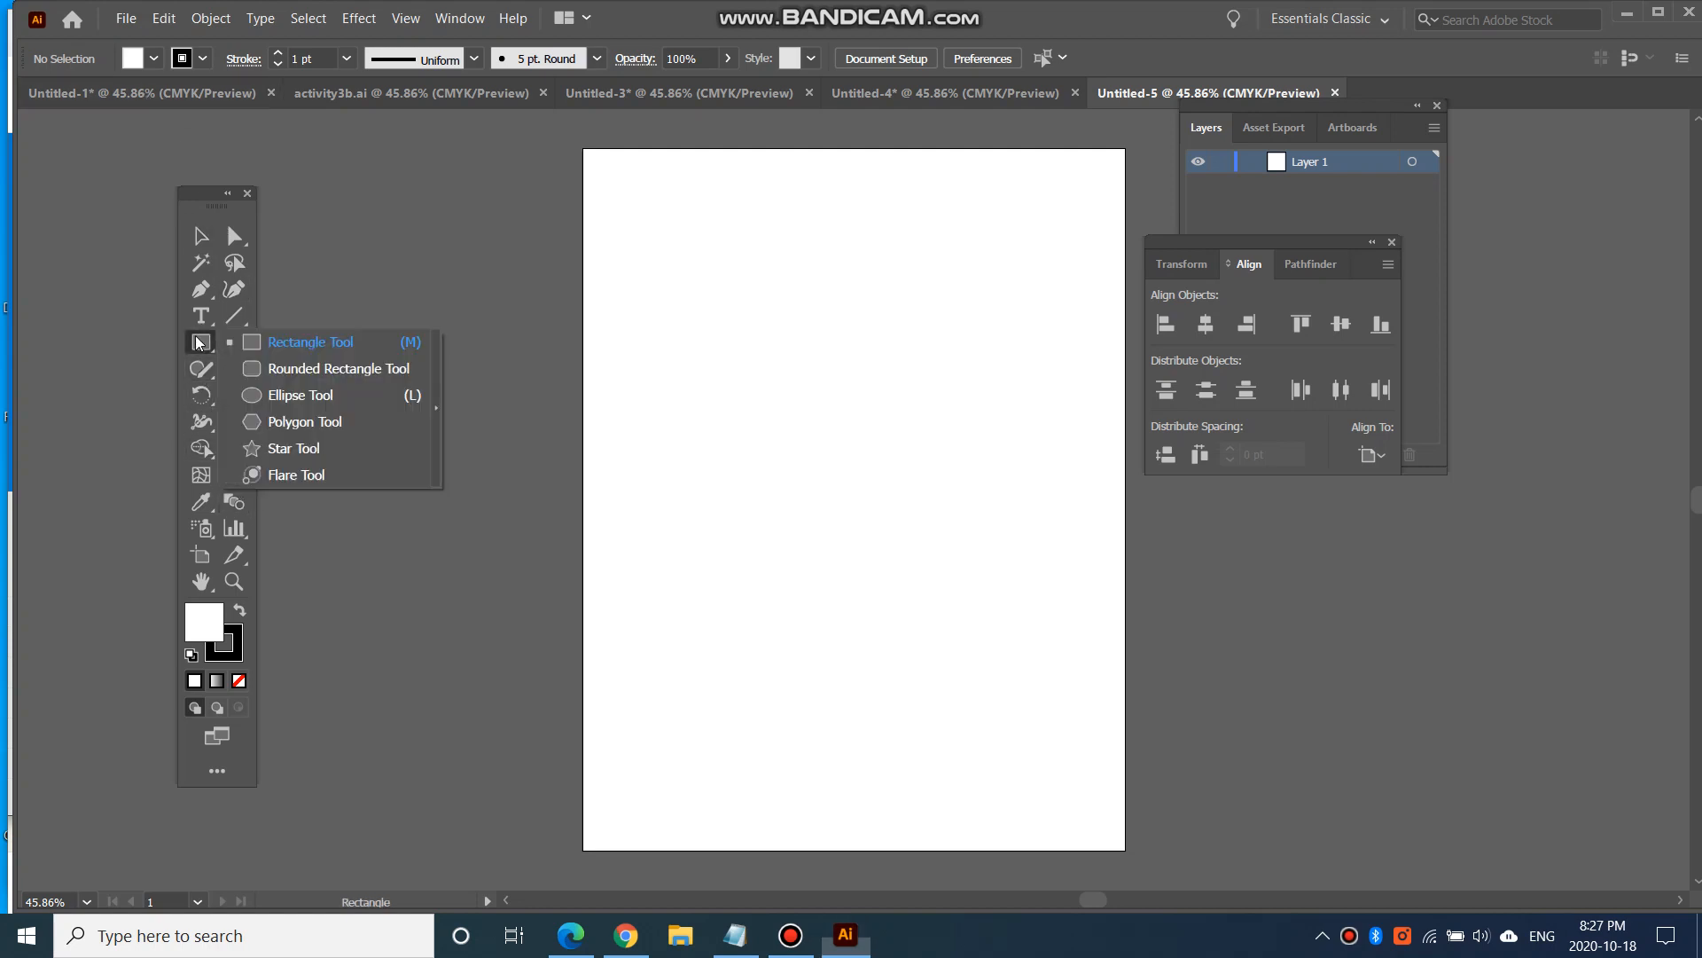
click(291, 455)
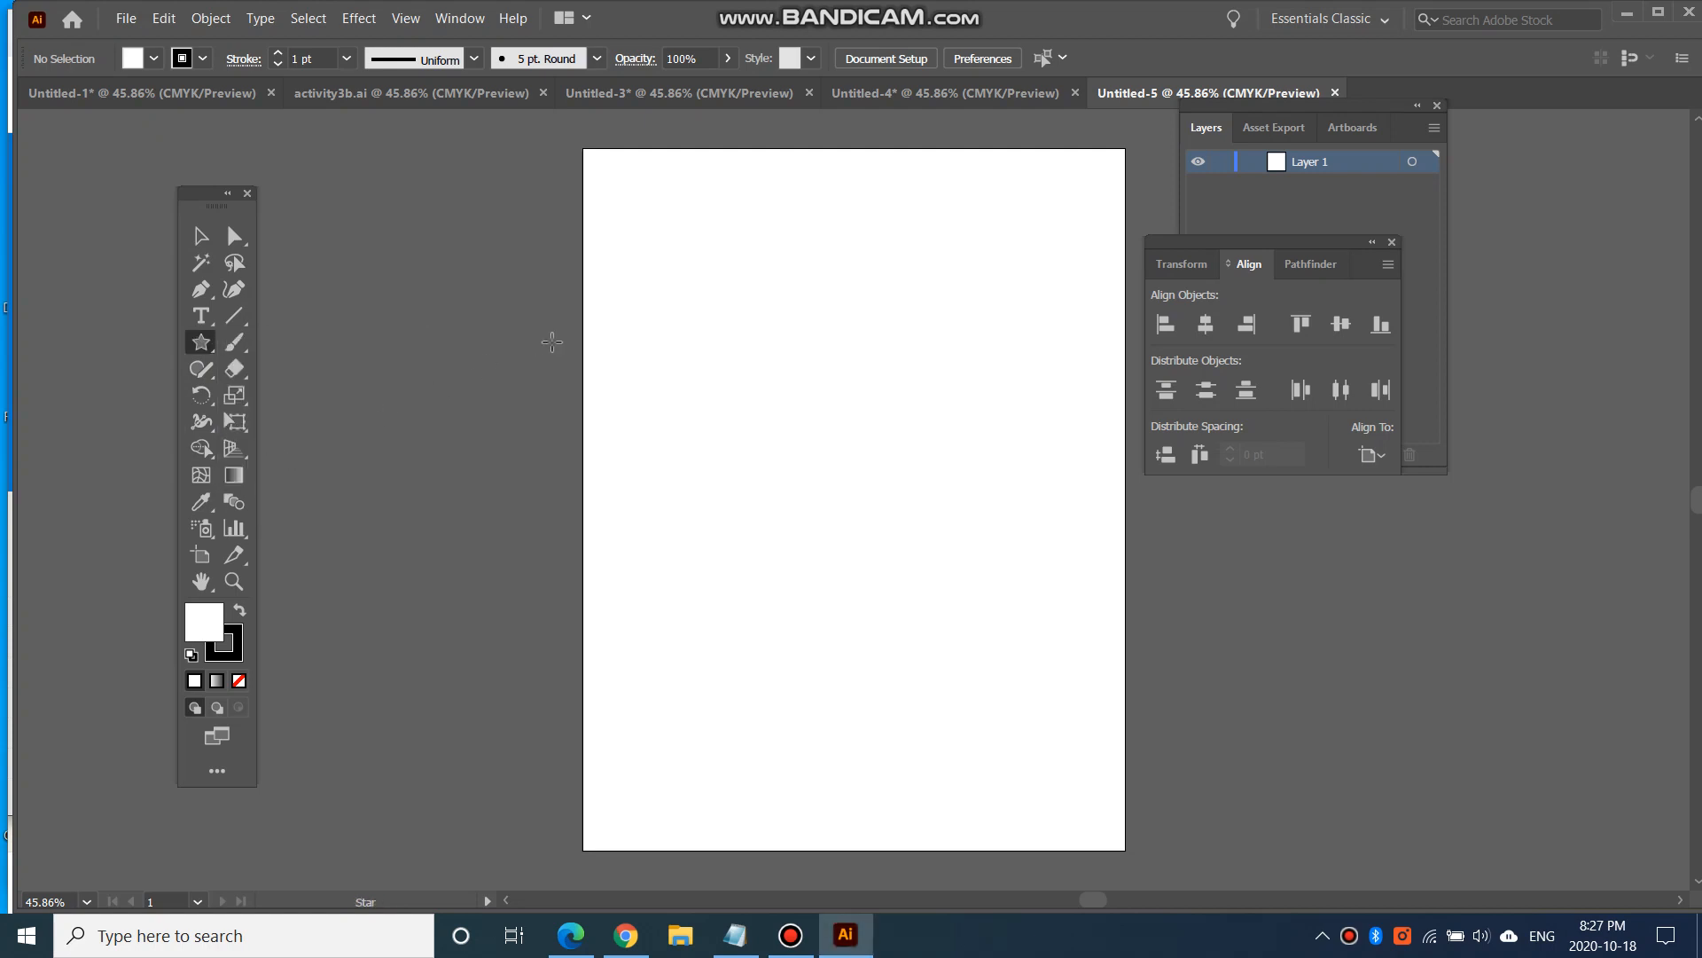
click(154, 59)
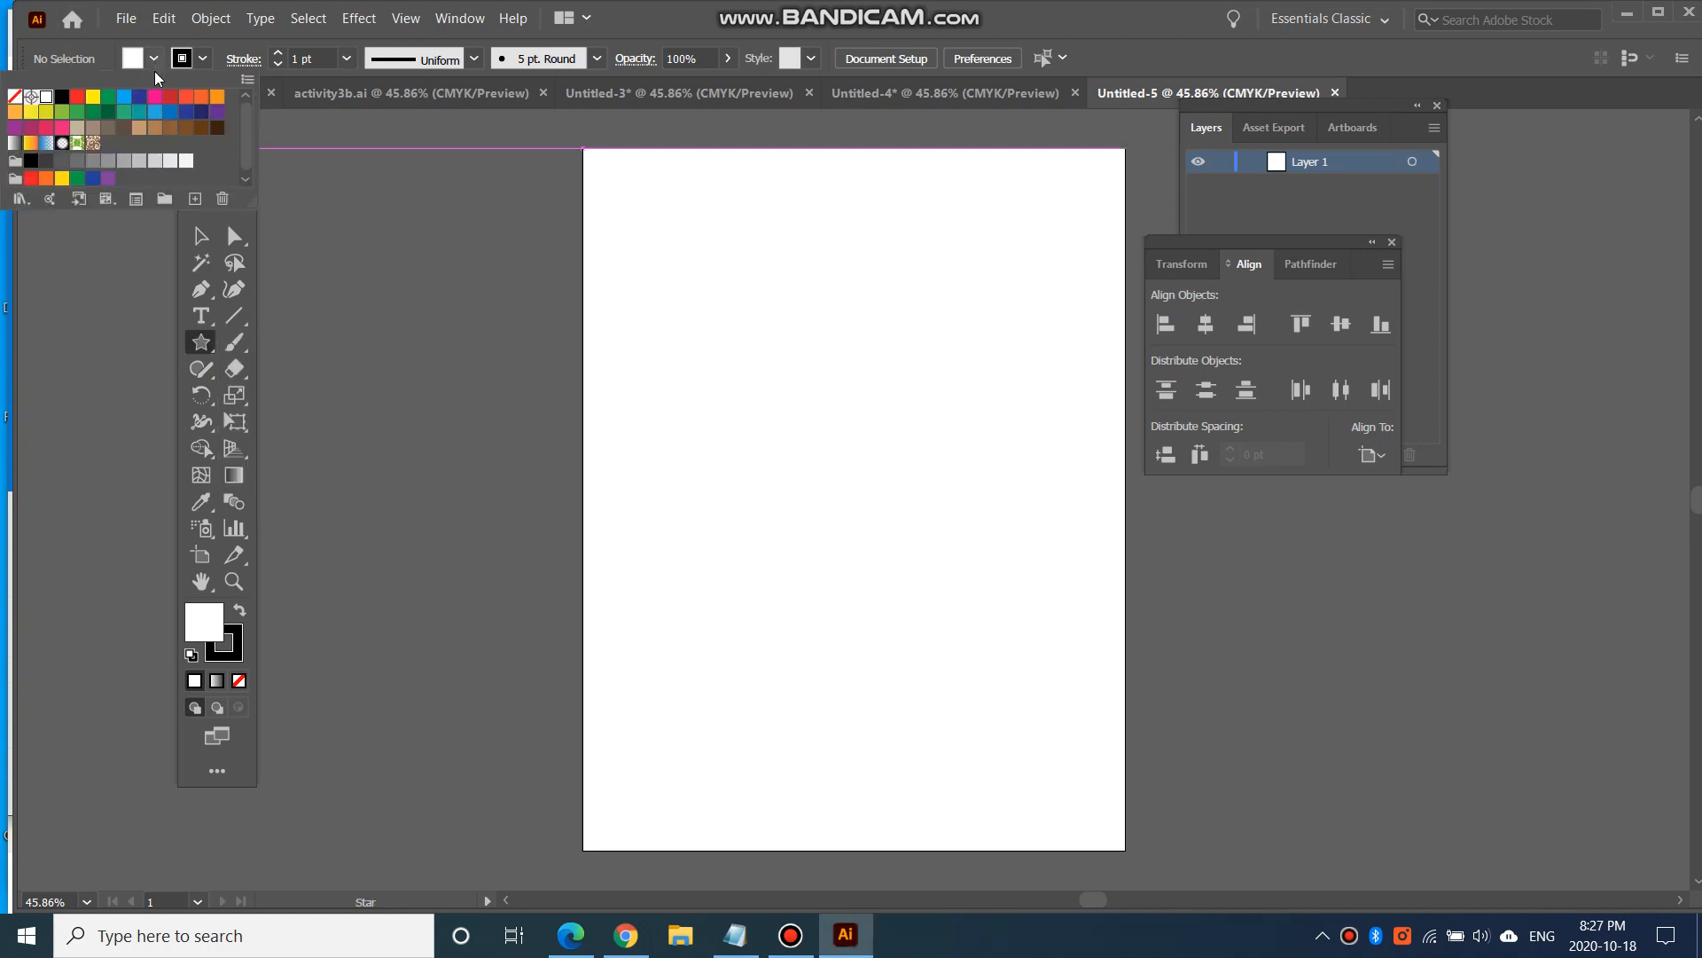
click(92, 97)
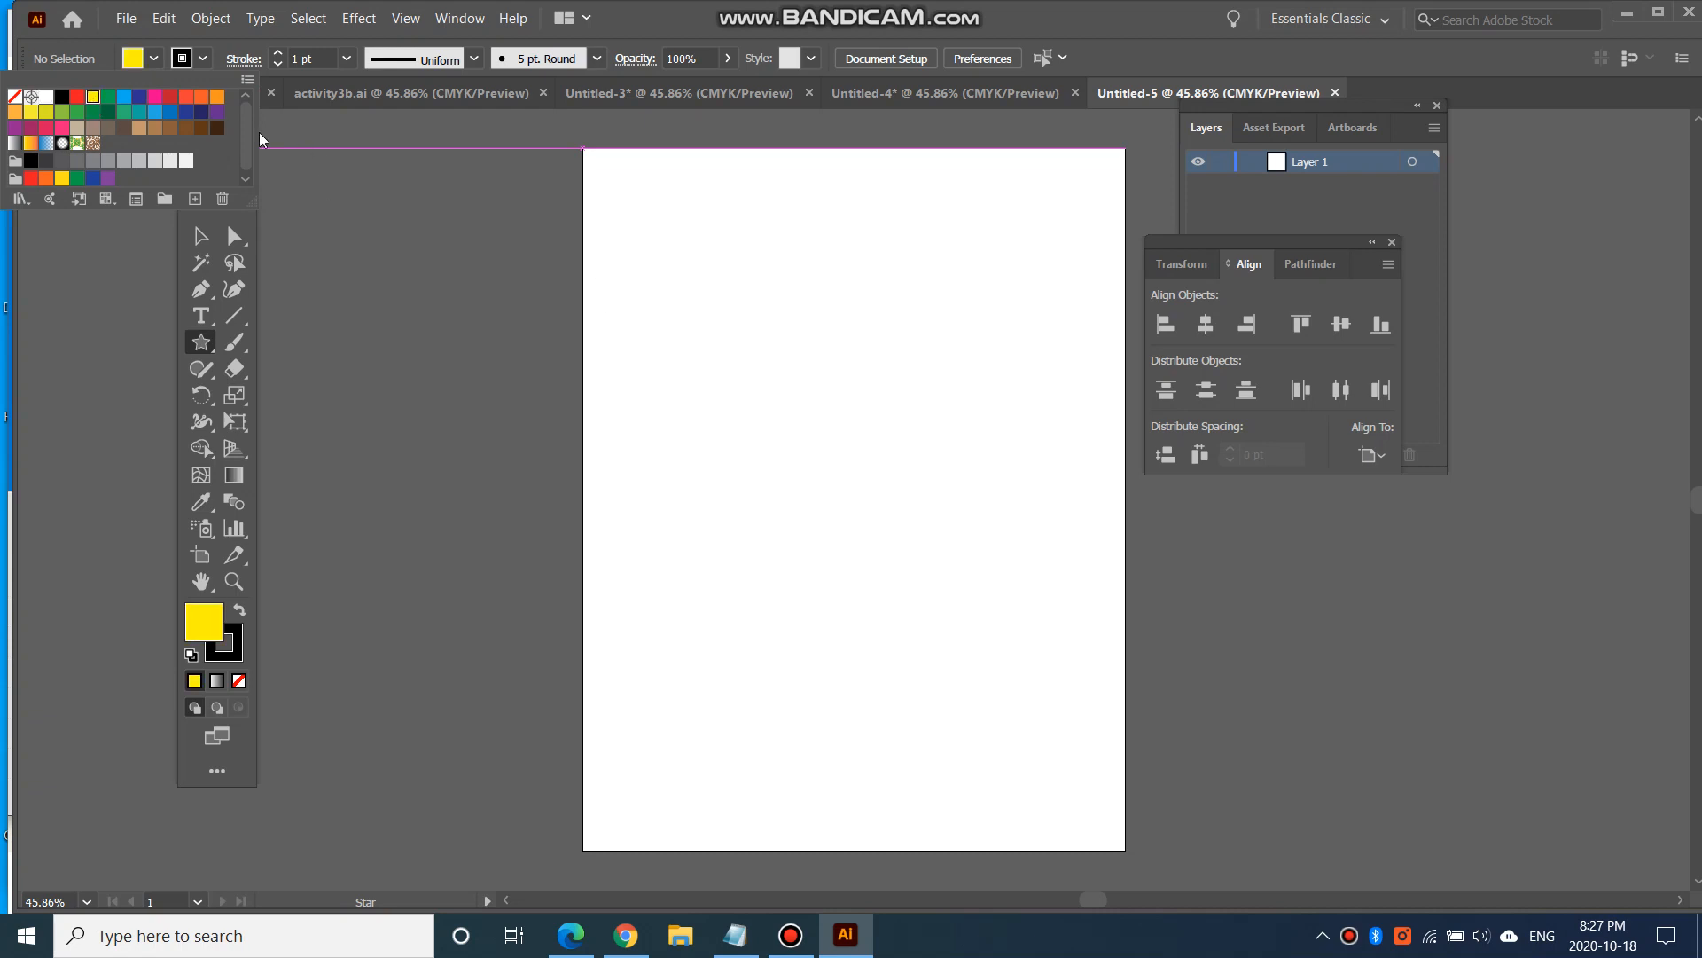
click(665, 322)
drag(663, 321, 710, 360)
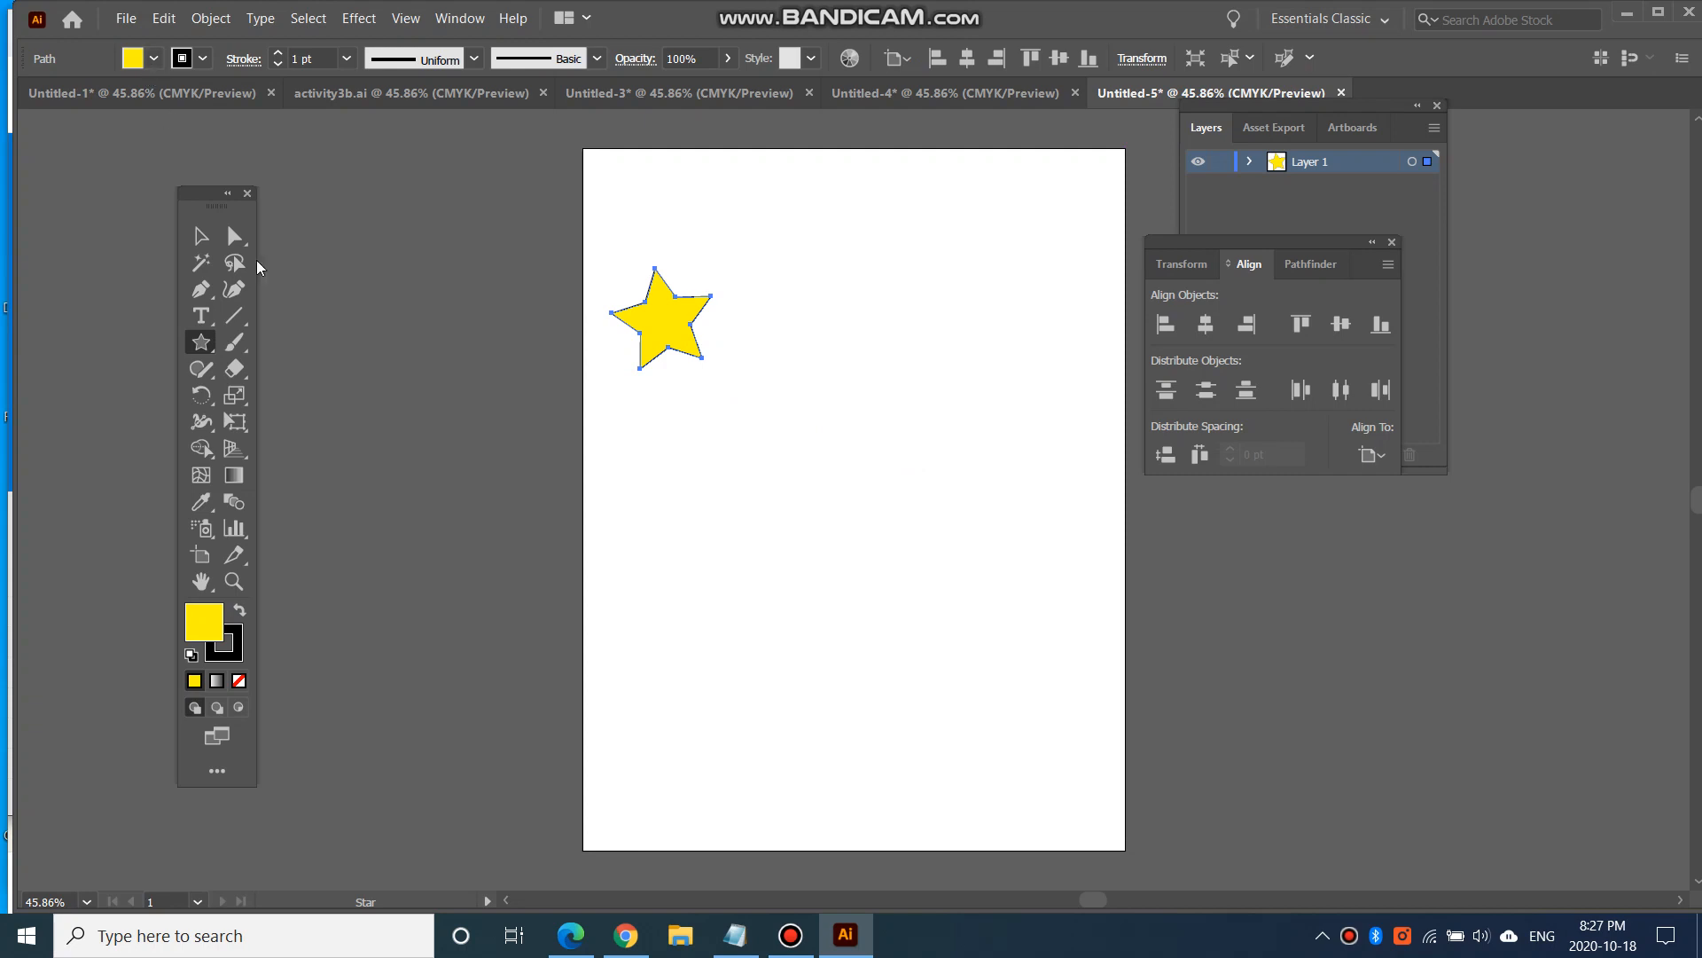
Step: Duplicate the yellow star to the lower-right area of the artboard and fill the copy with pink
click(200, 237)
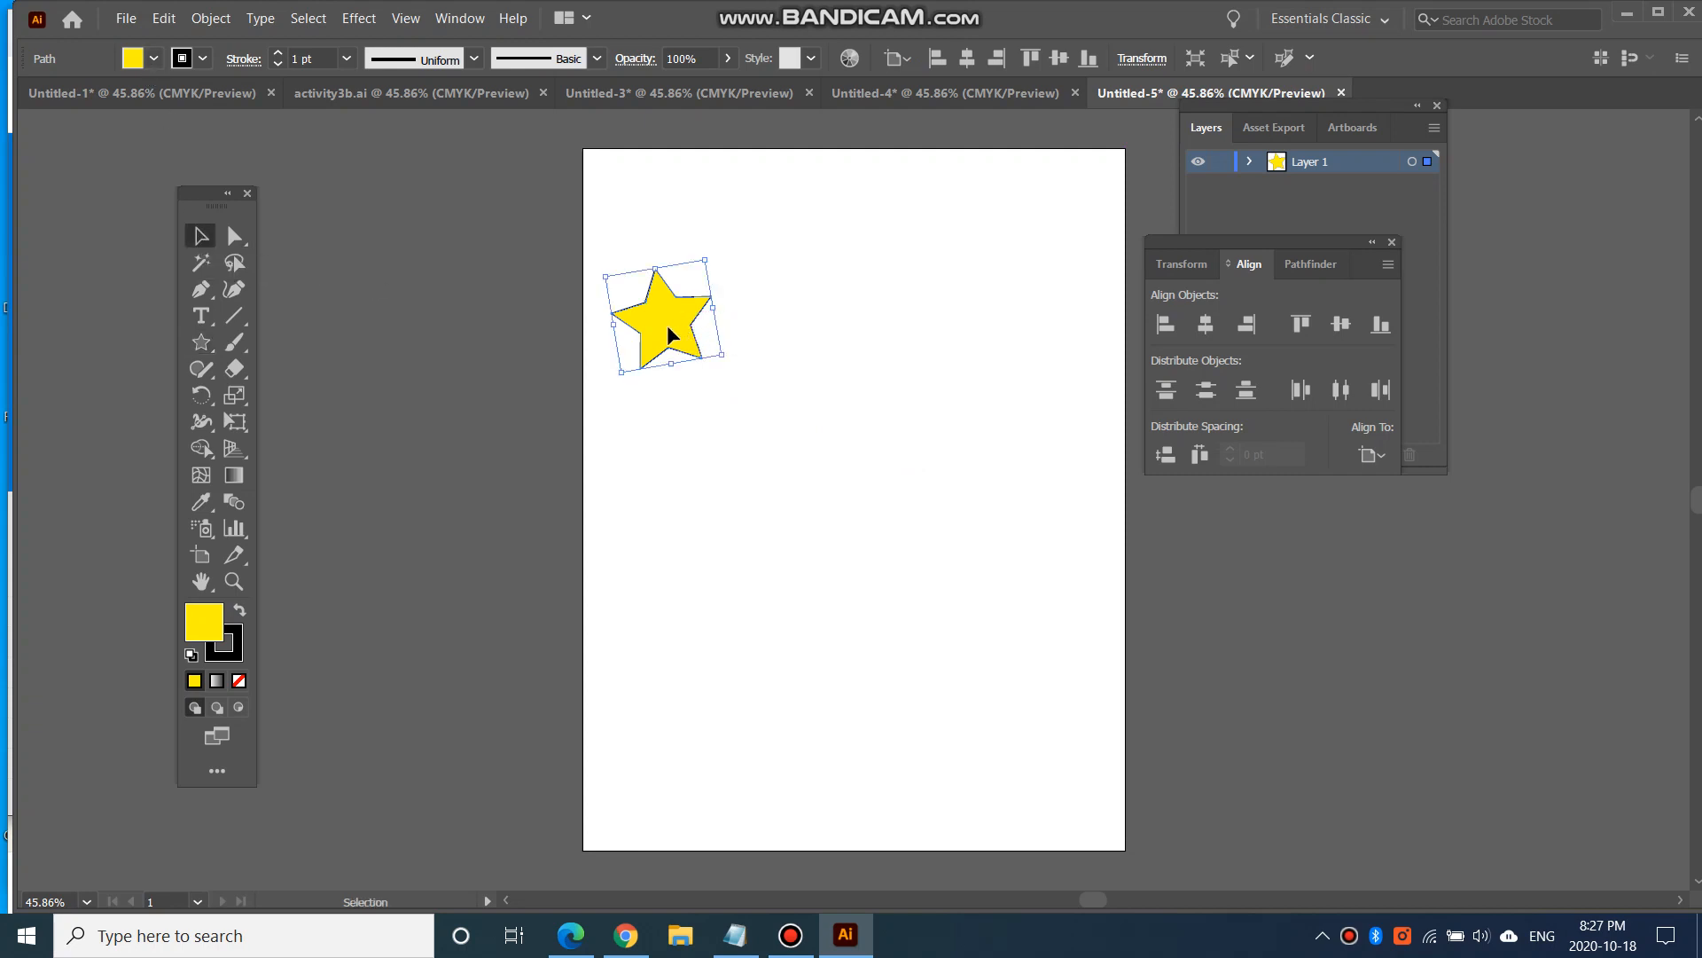
drag(671, 334, 1039, 654)
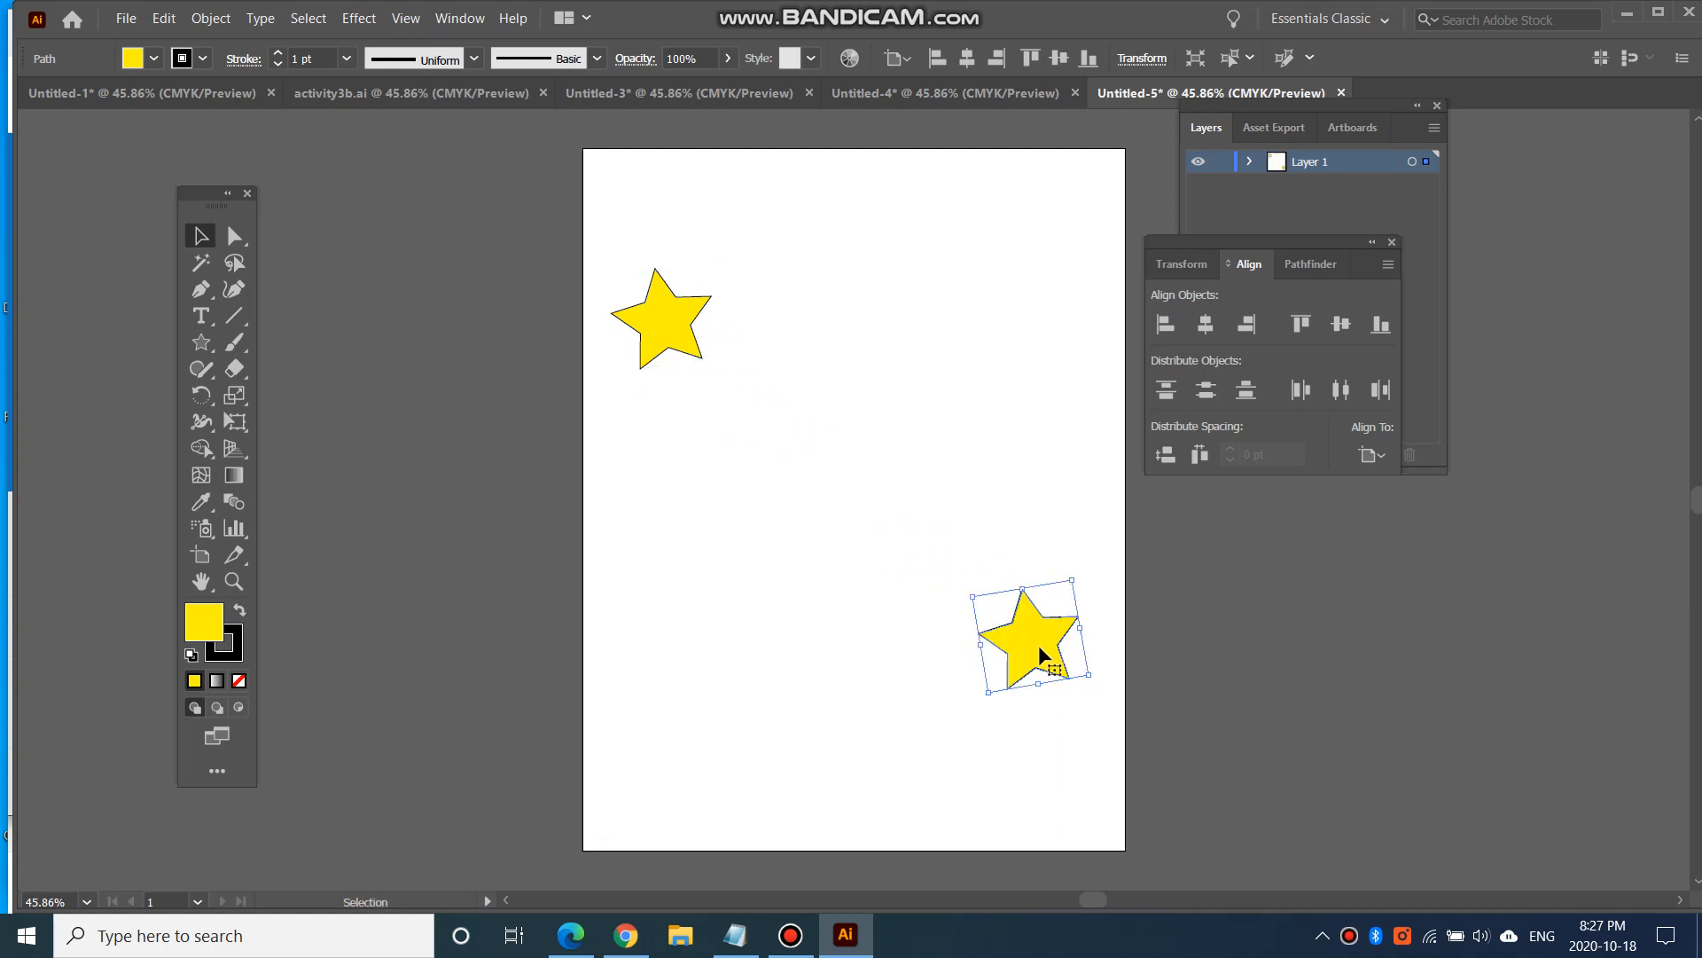
click(154, 60)
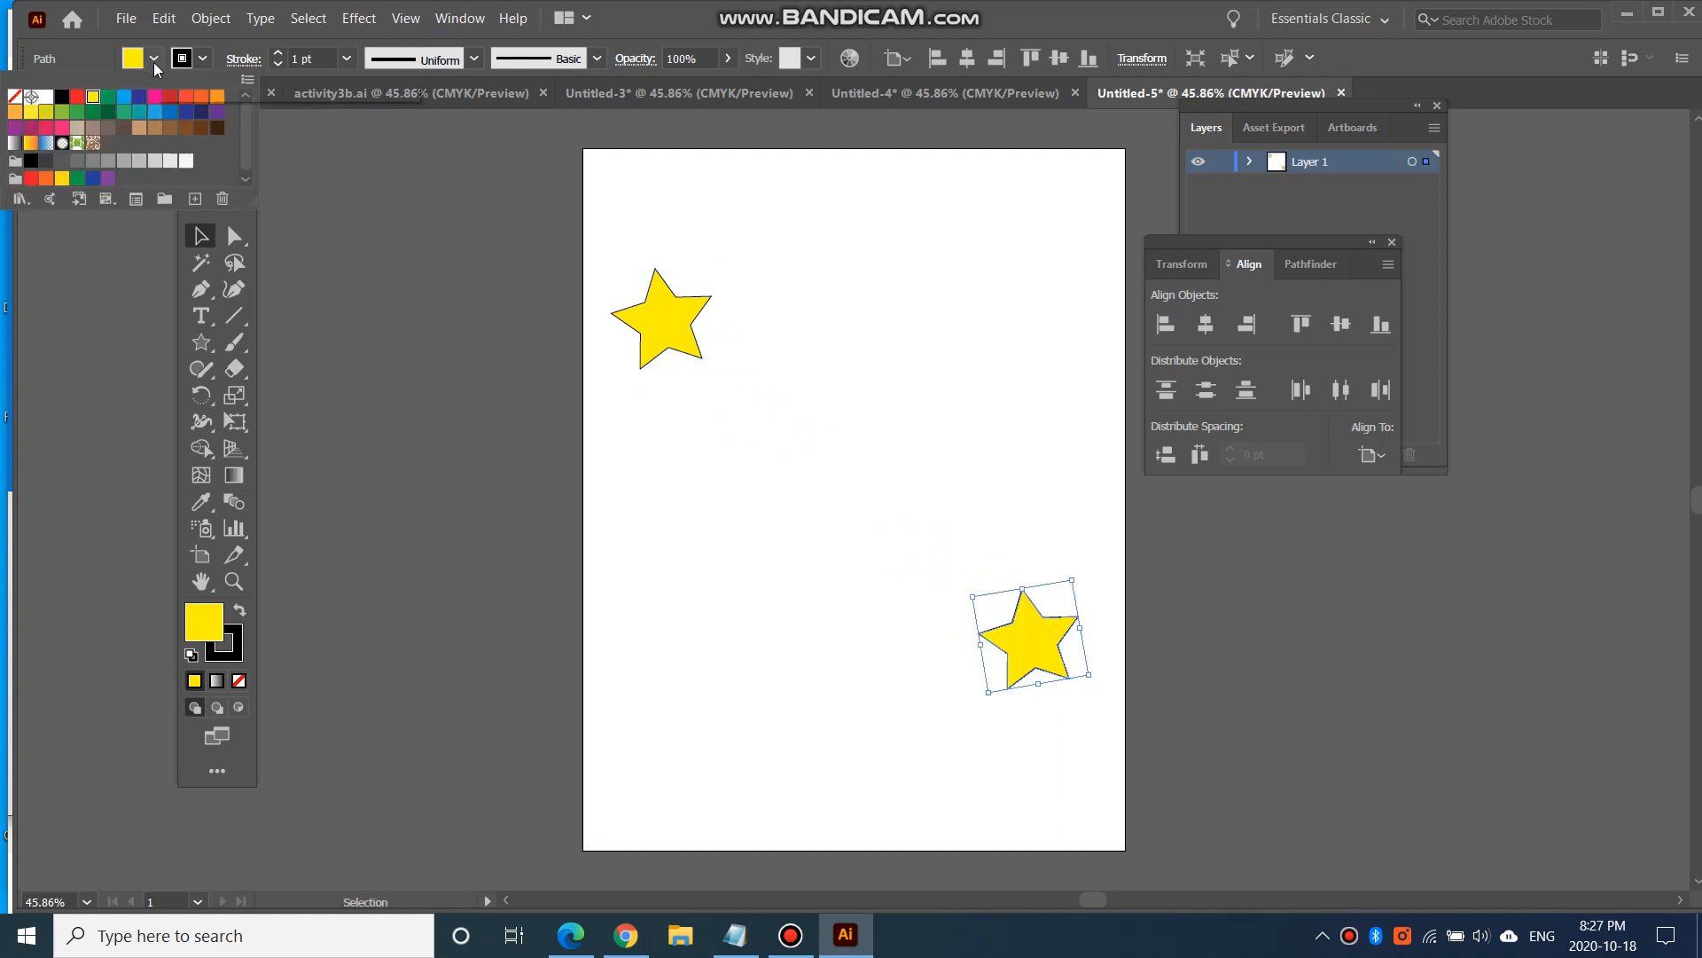
click(155, 96)
click(651, 548)
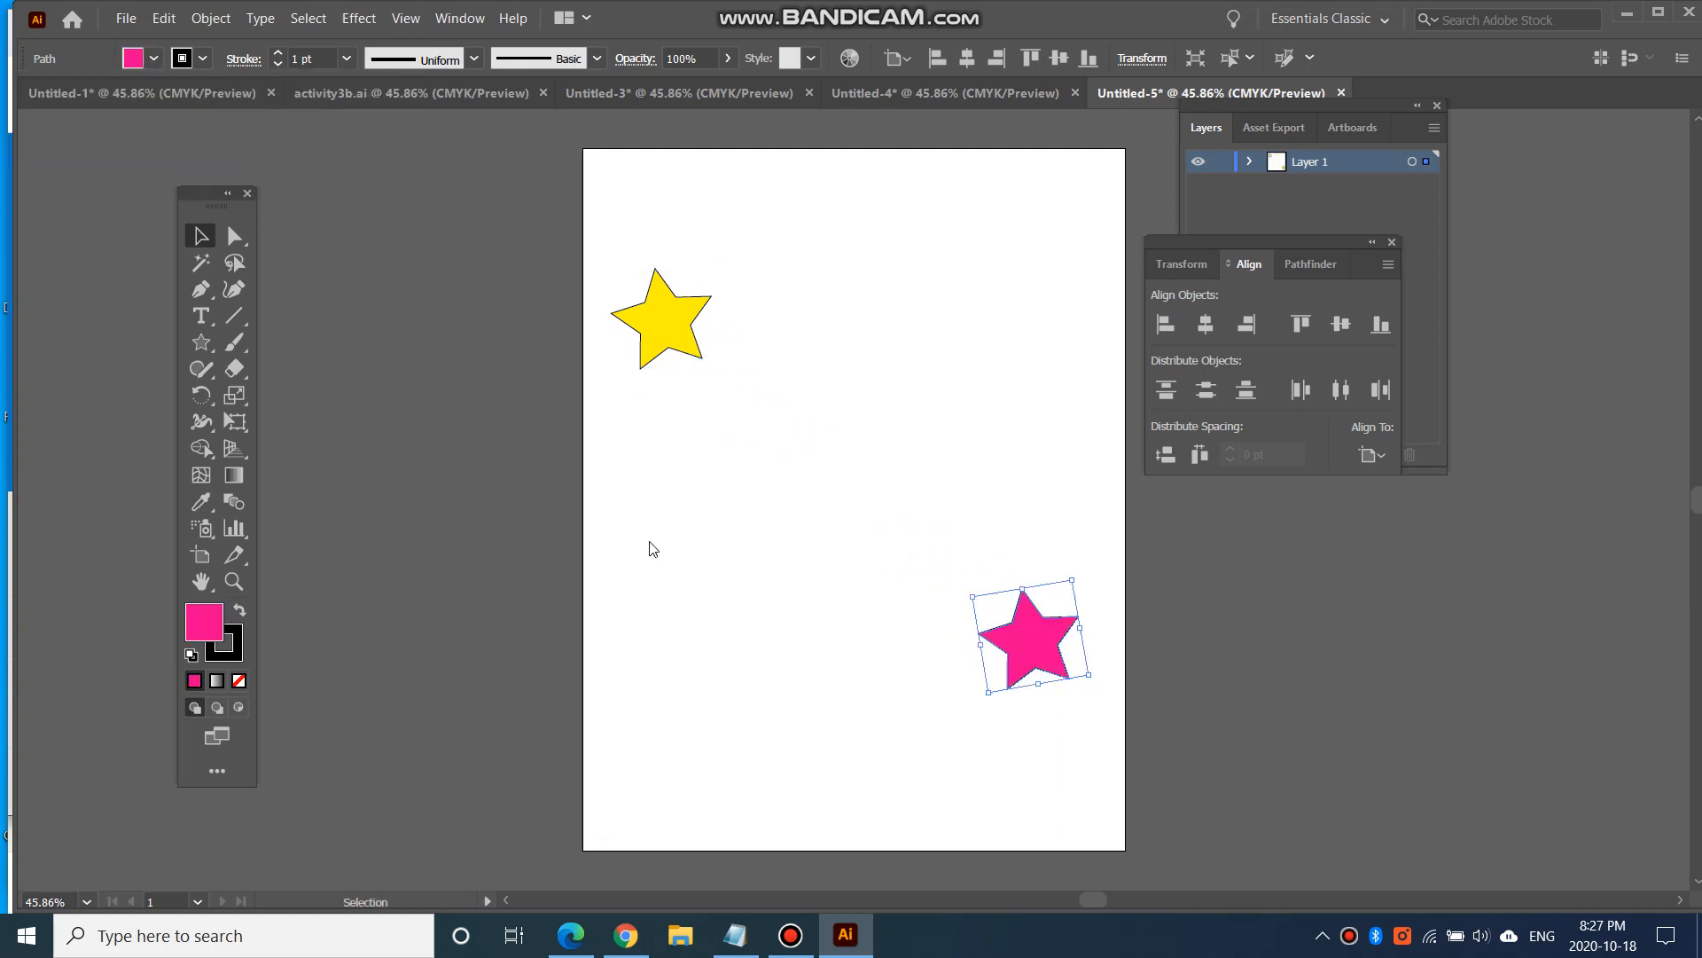
click(743, 586)
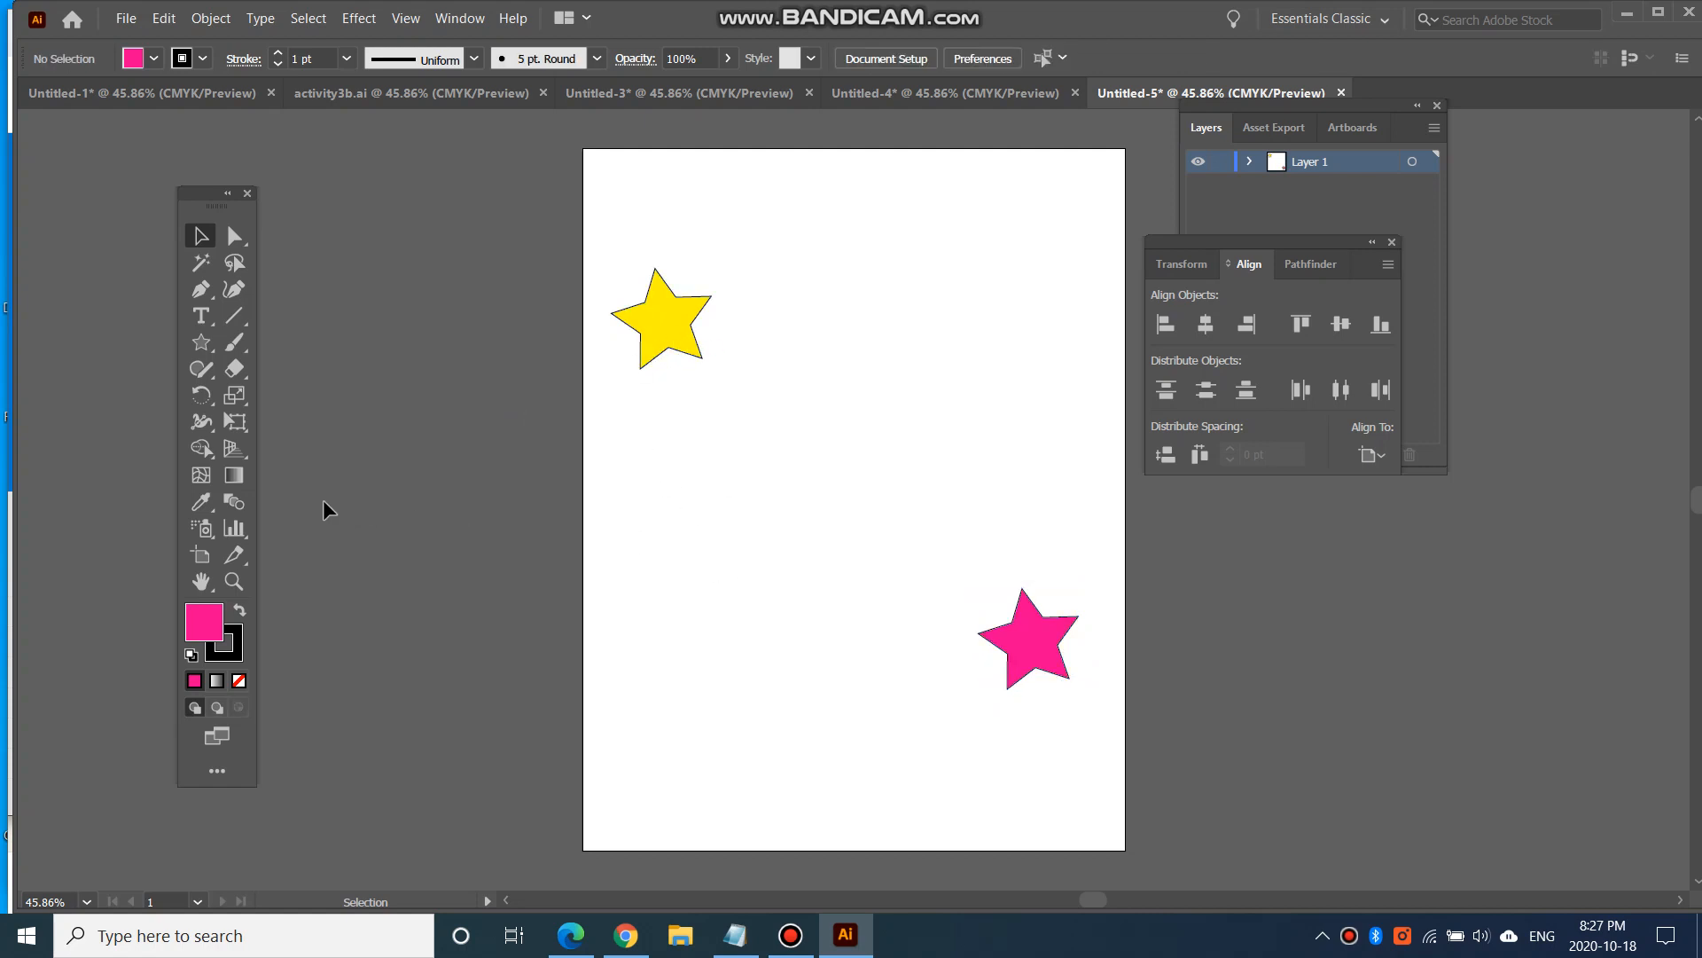
Step: Try blending the yellow star into the pink star with the Blend tool, and undo the blend
click(662, 329)
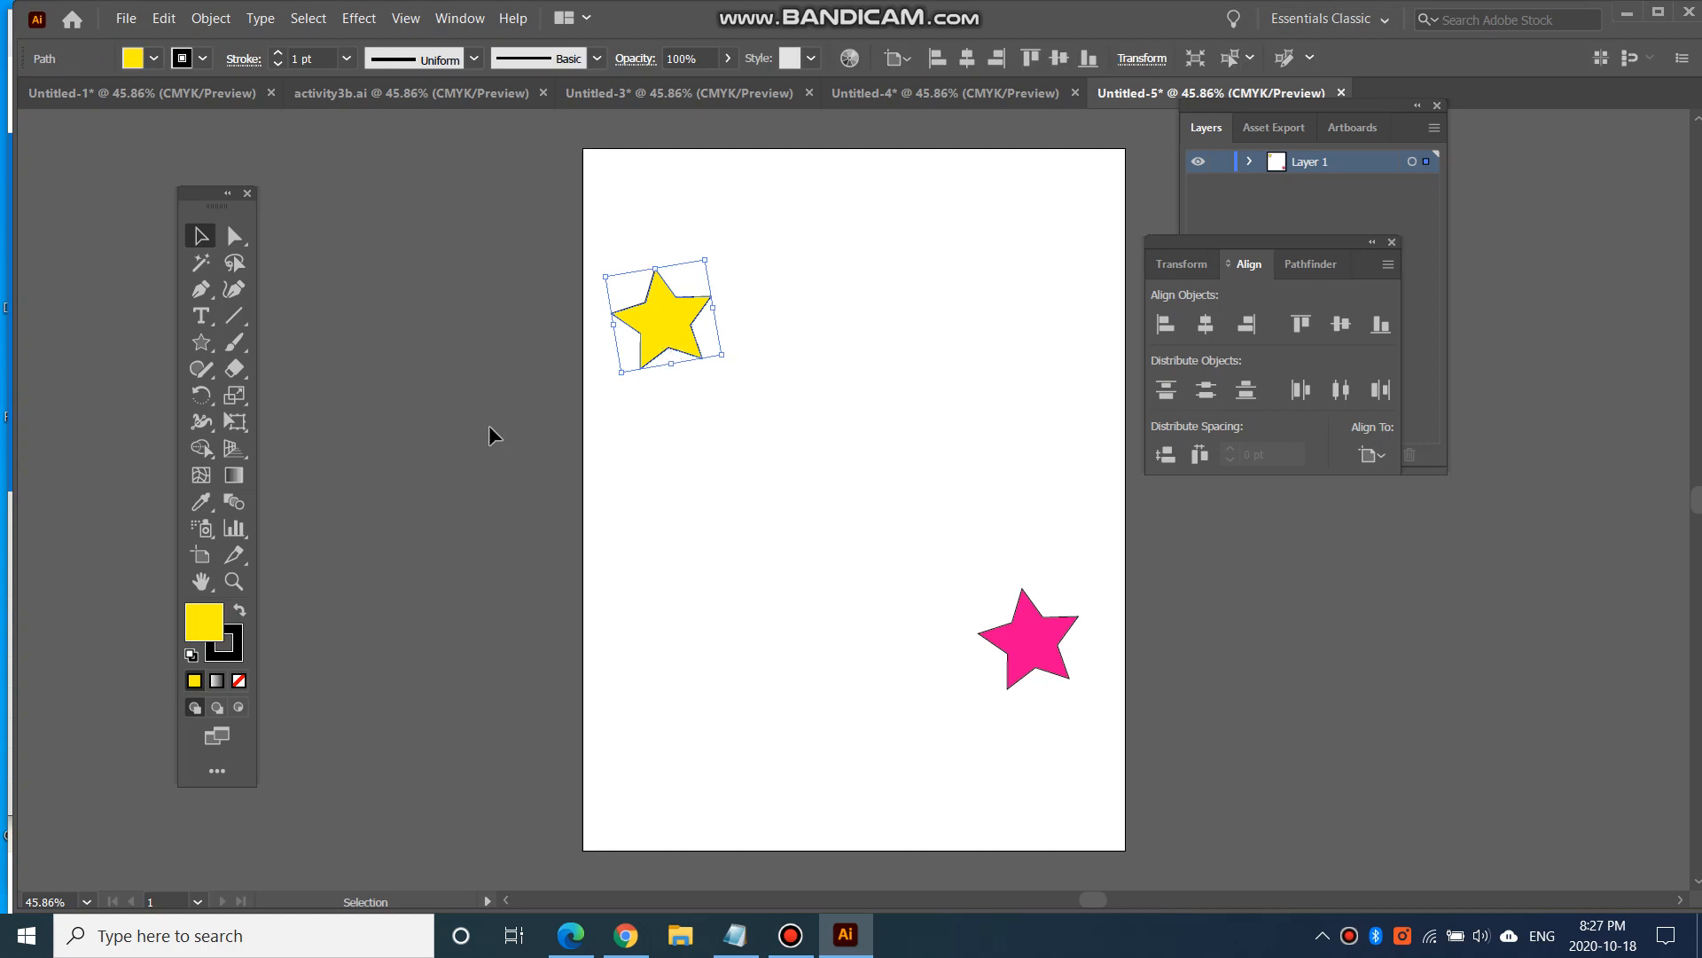
click(233, 502)
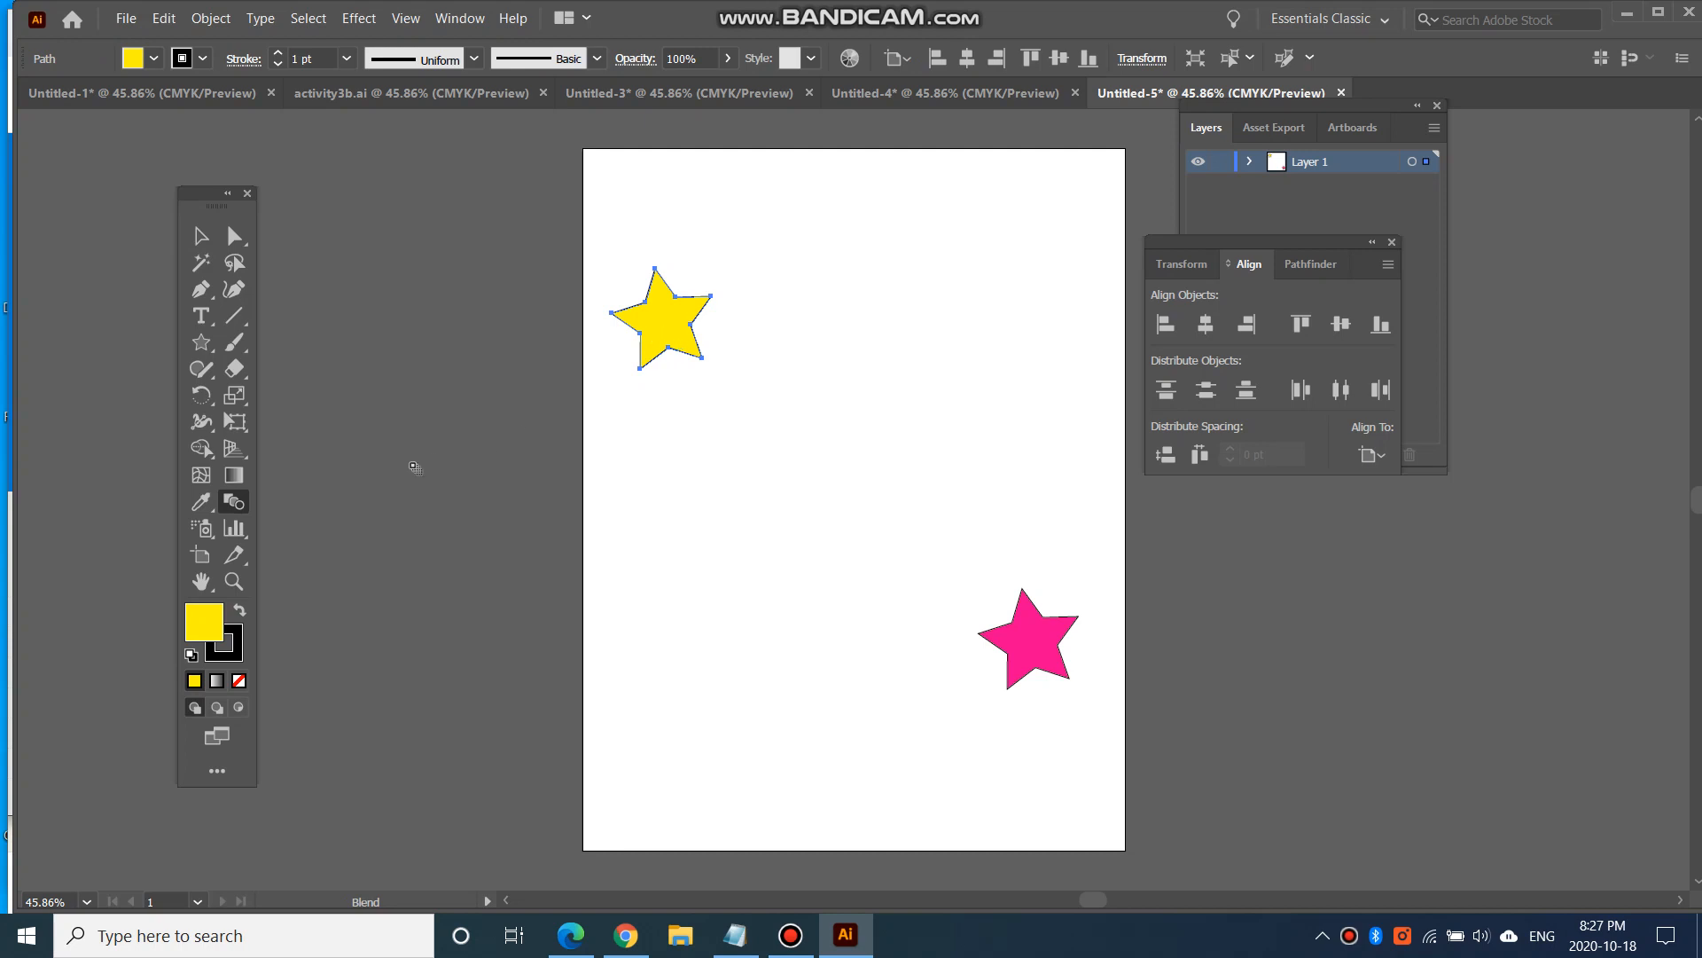
click(678, 323)
click(1038, 642)
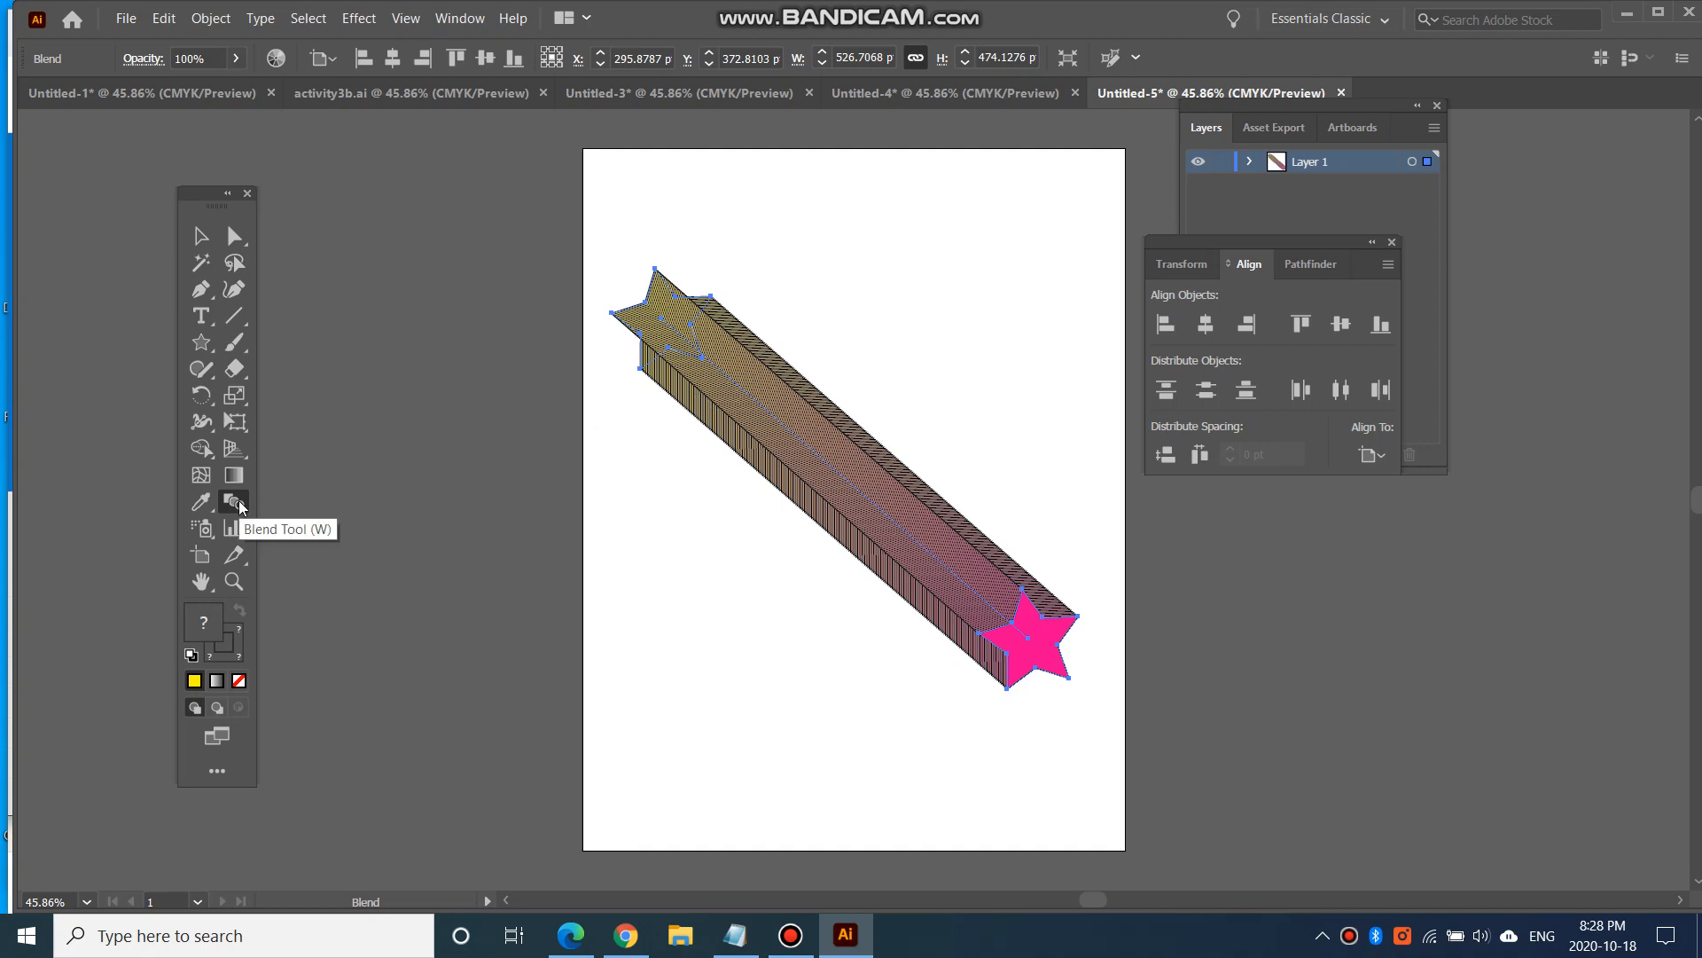
right_click(705, 367)
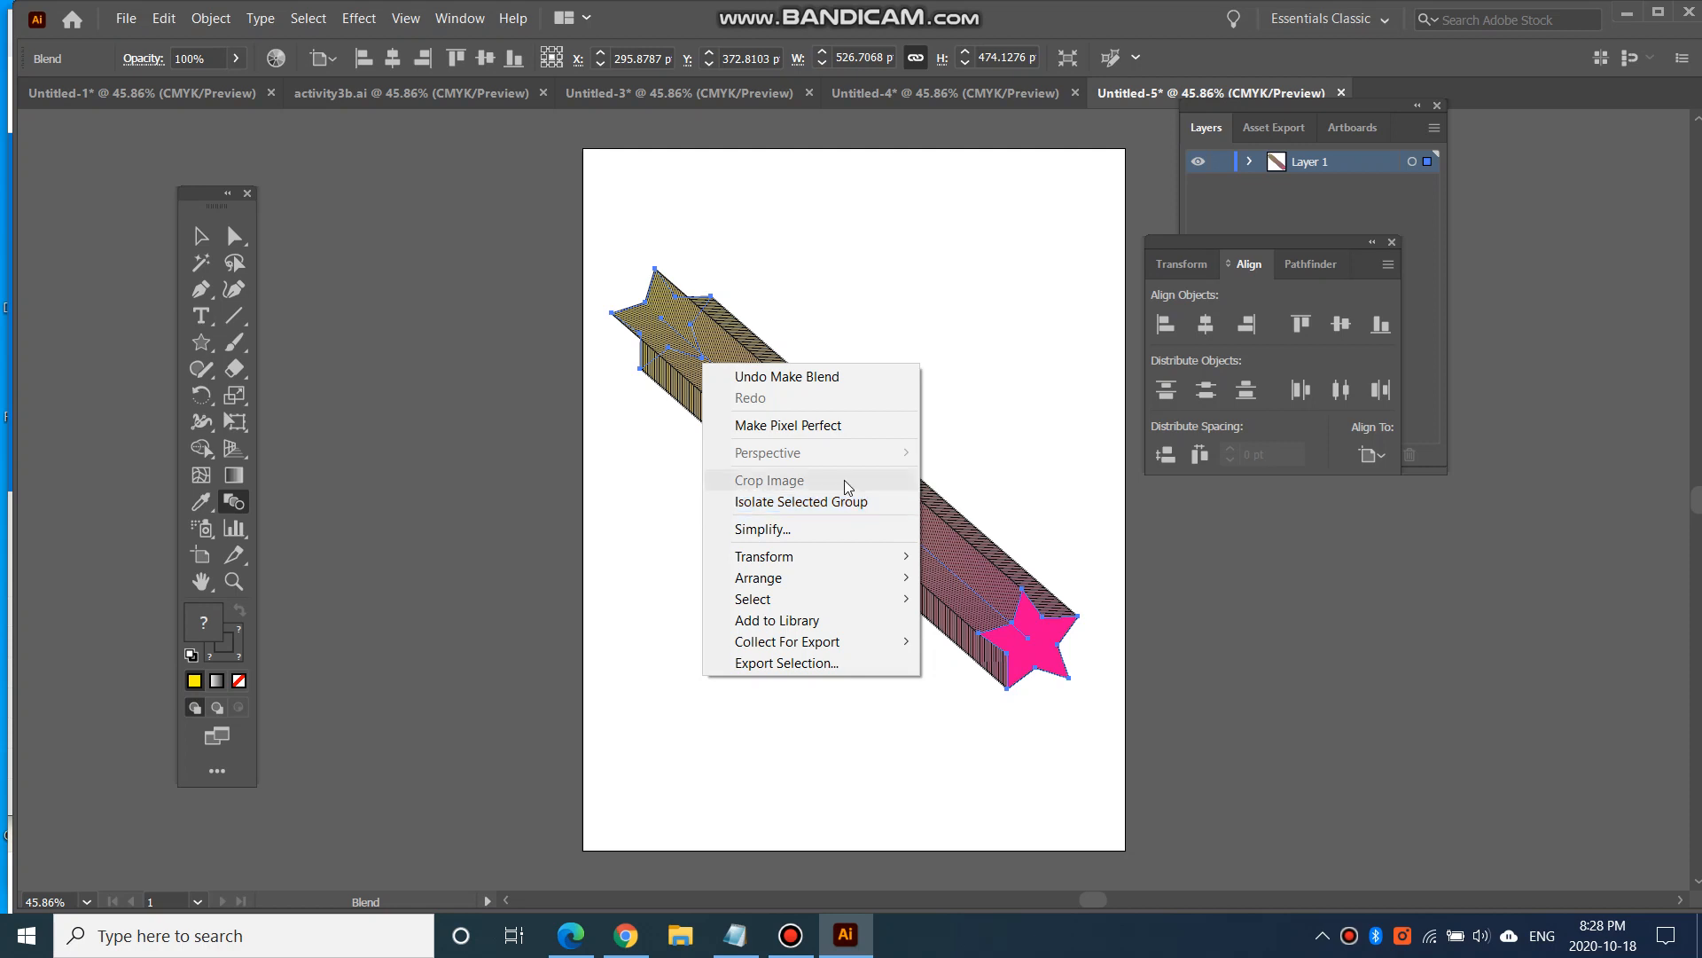
click(839, 379)
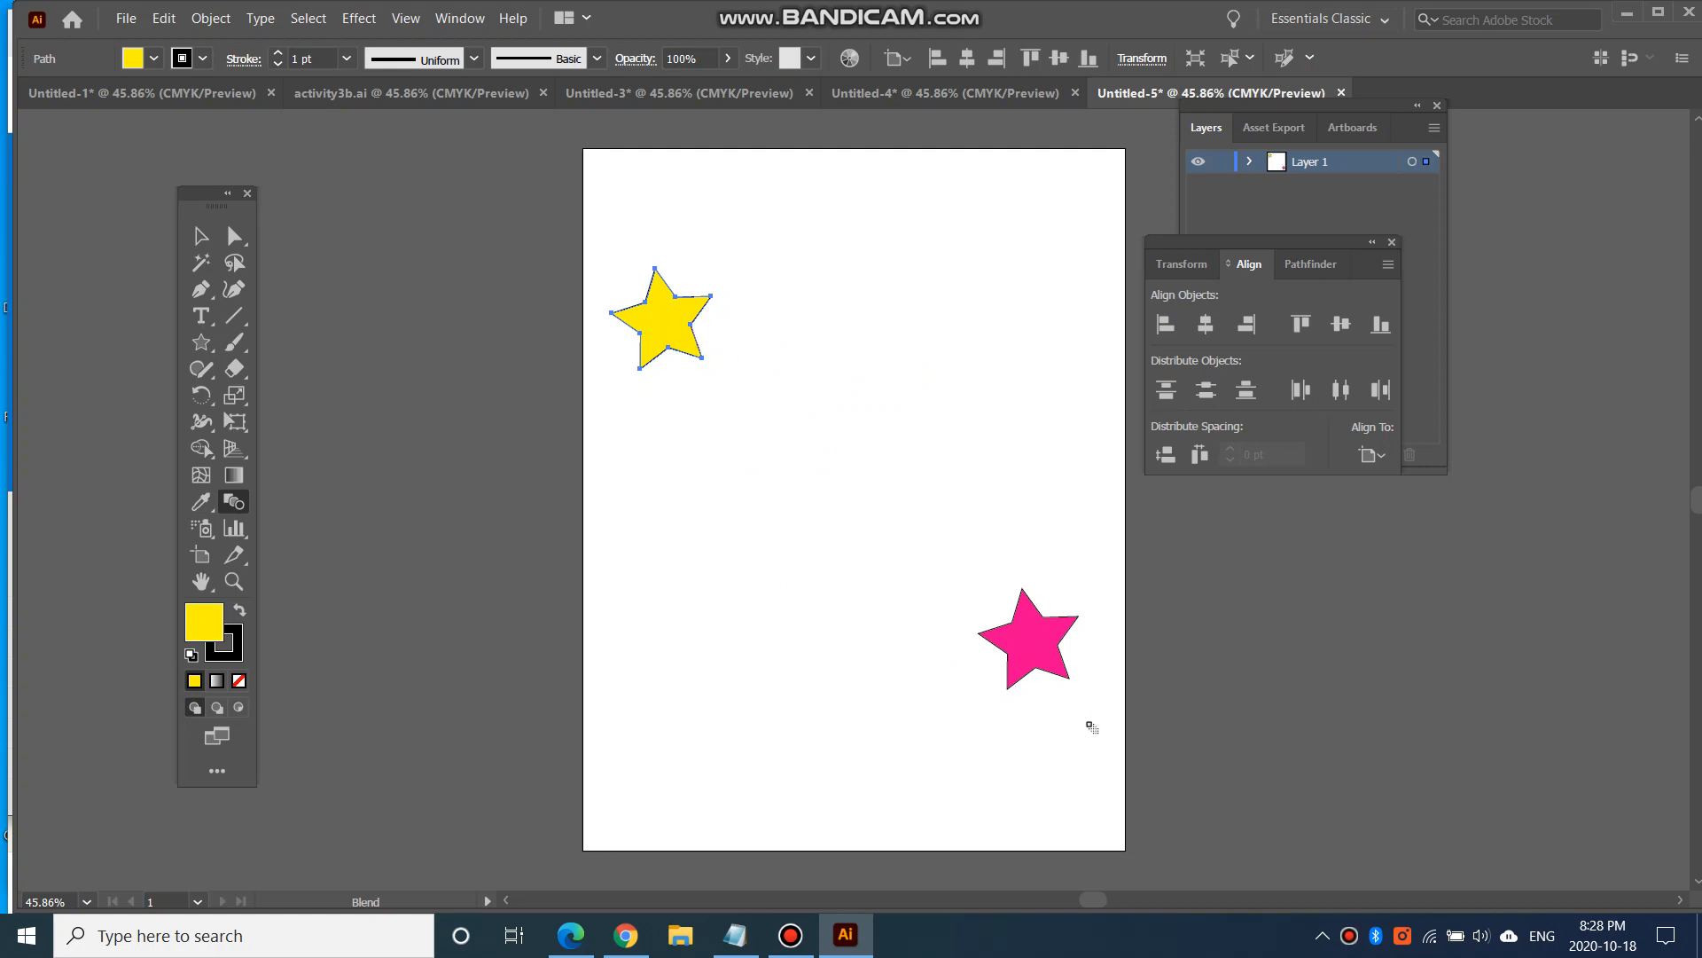
click(790, 934)
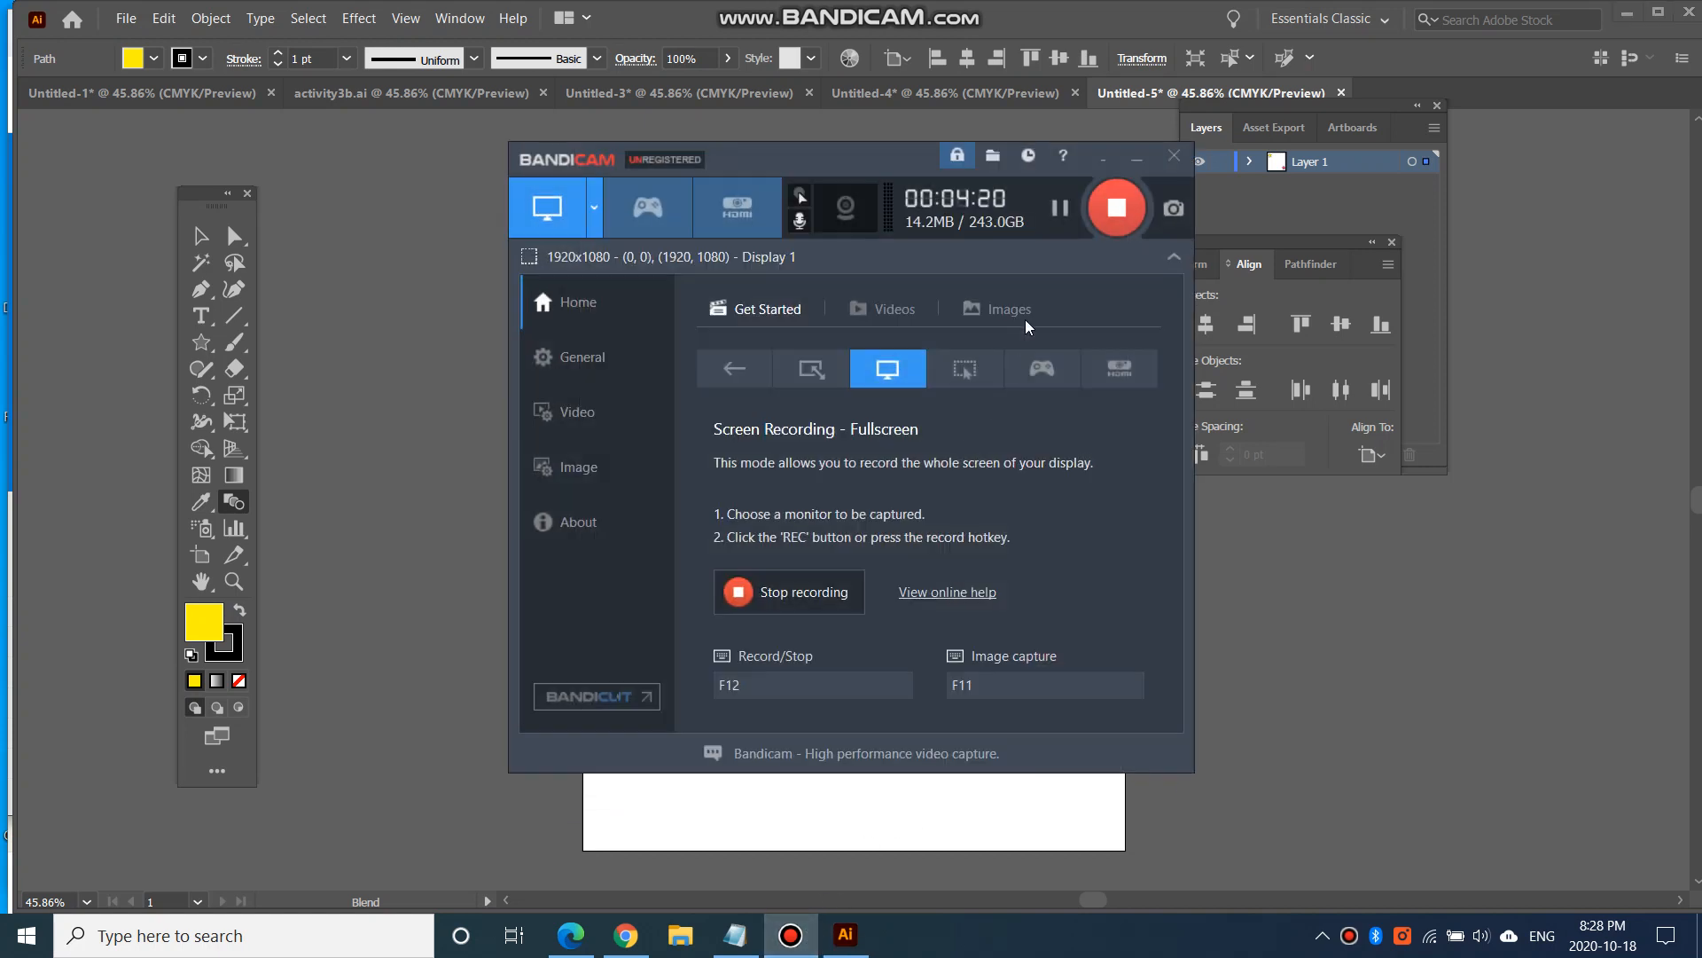
click(1056, 213)
click(1057, 212)
click(1136, 160)
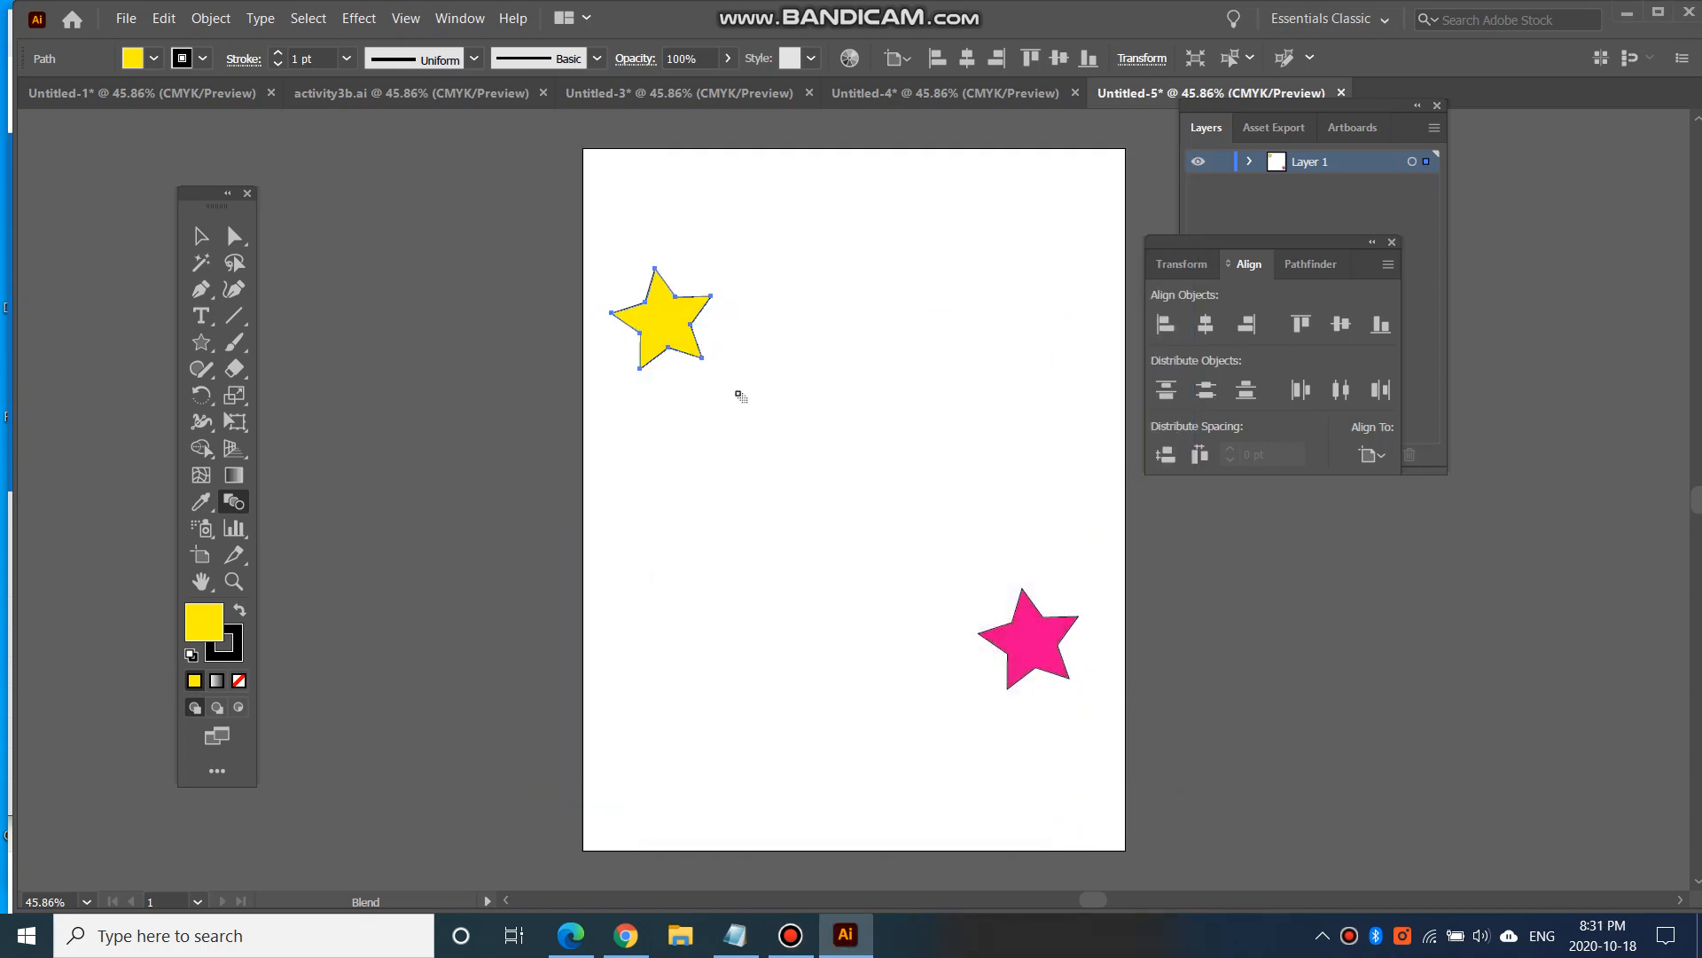
Step: Set the Blend tool's spacing to Specified Steps with 12 steps
double_click(236, 502)
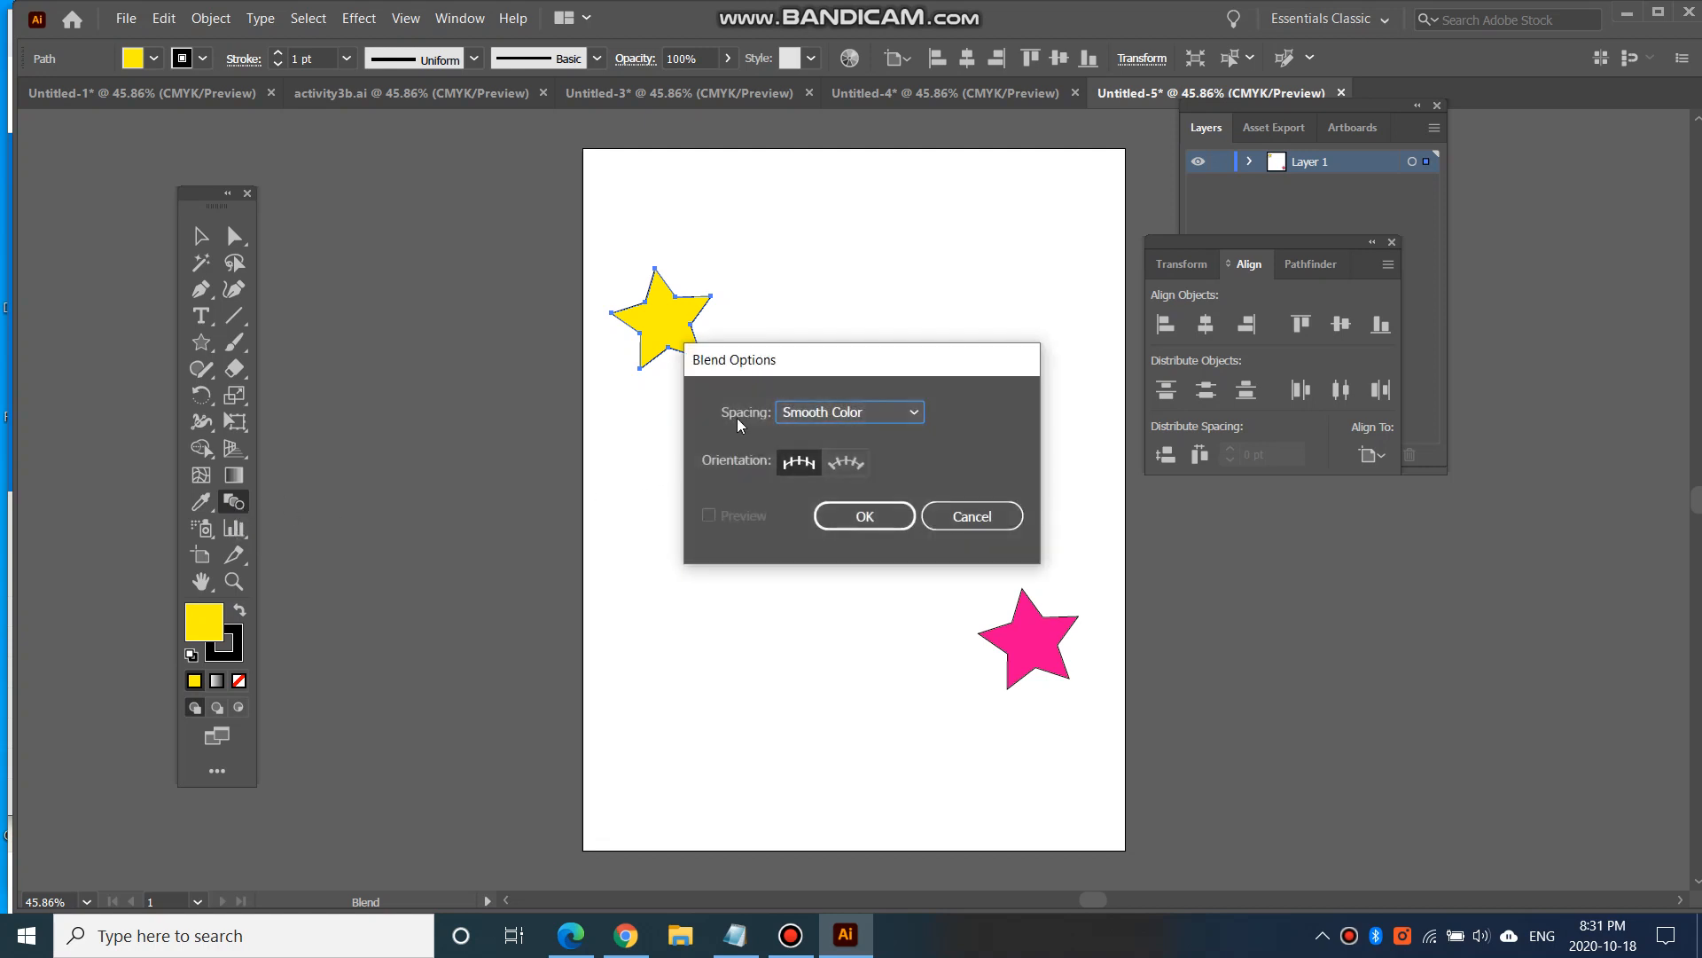
click(807, 412)
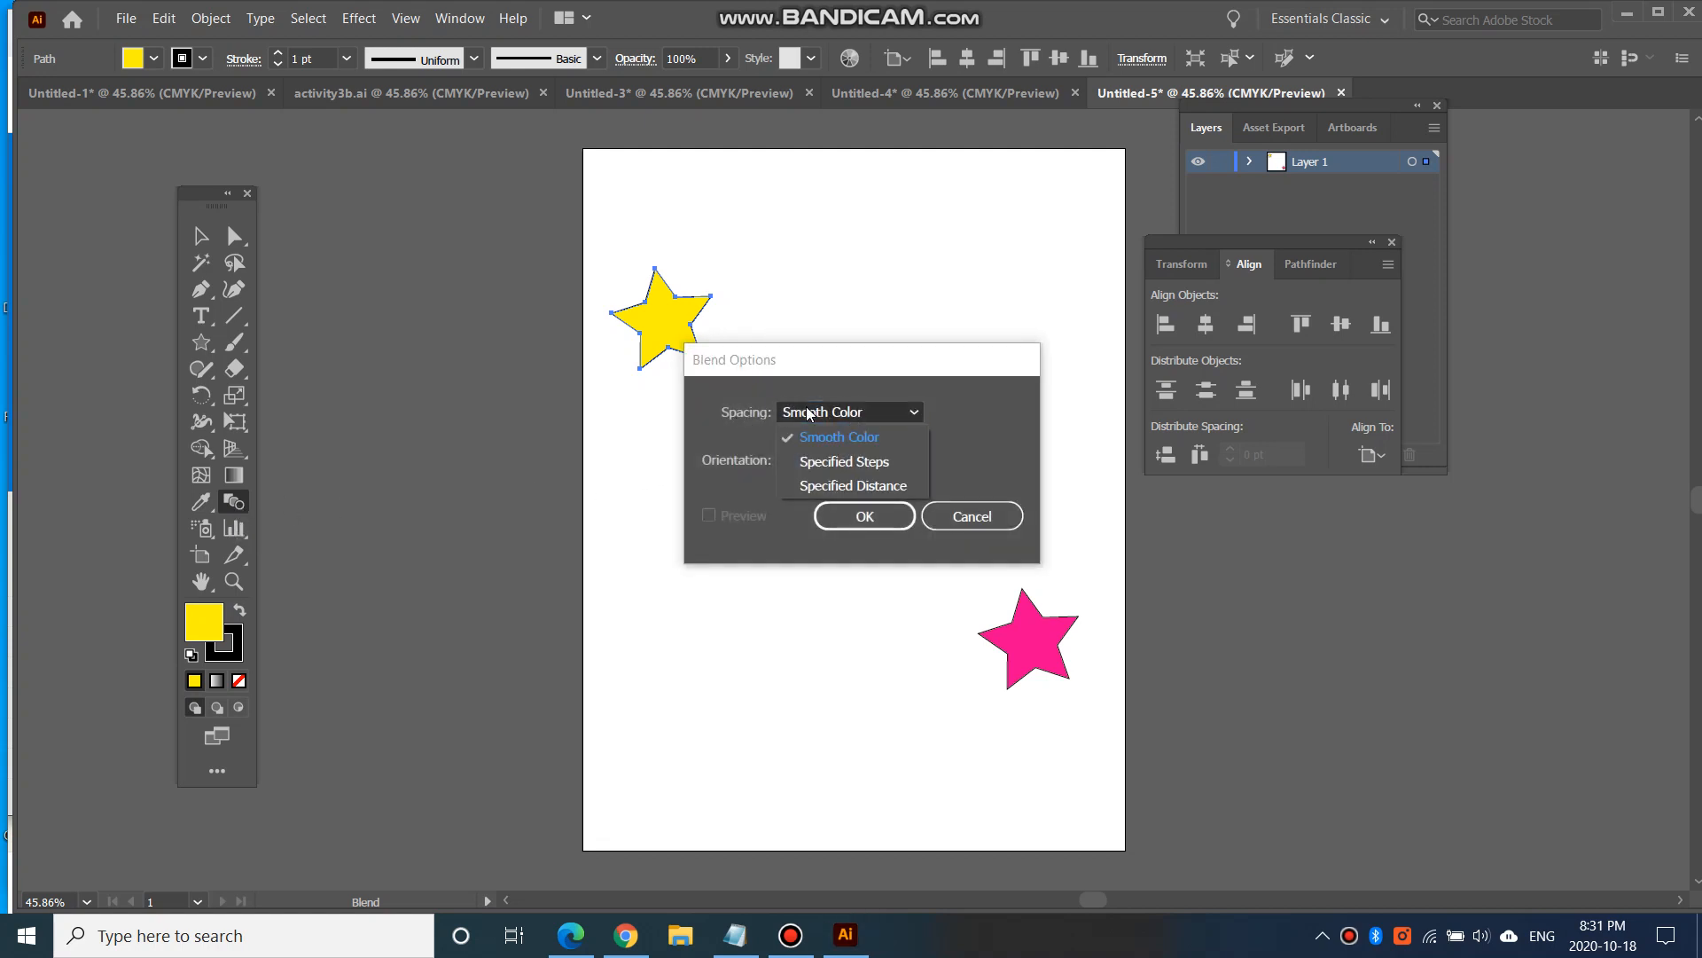
click(828, 462)
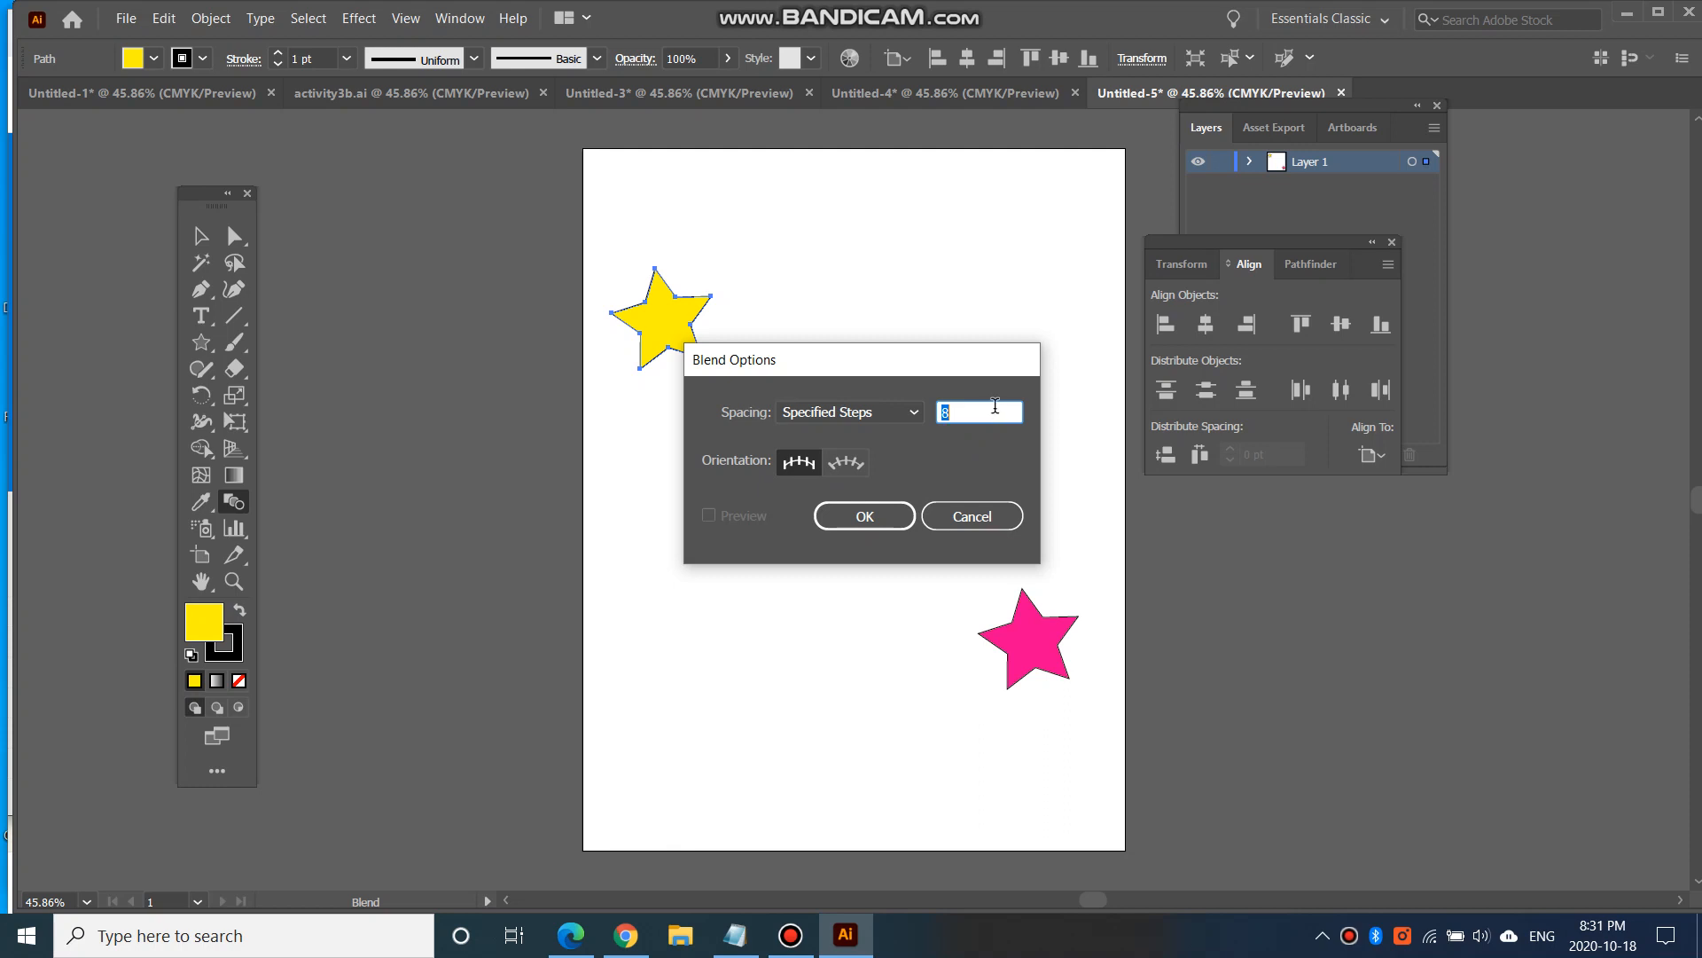
text(12)
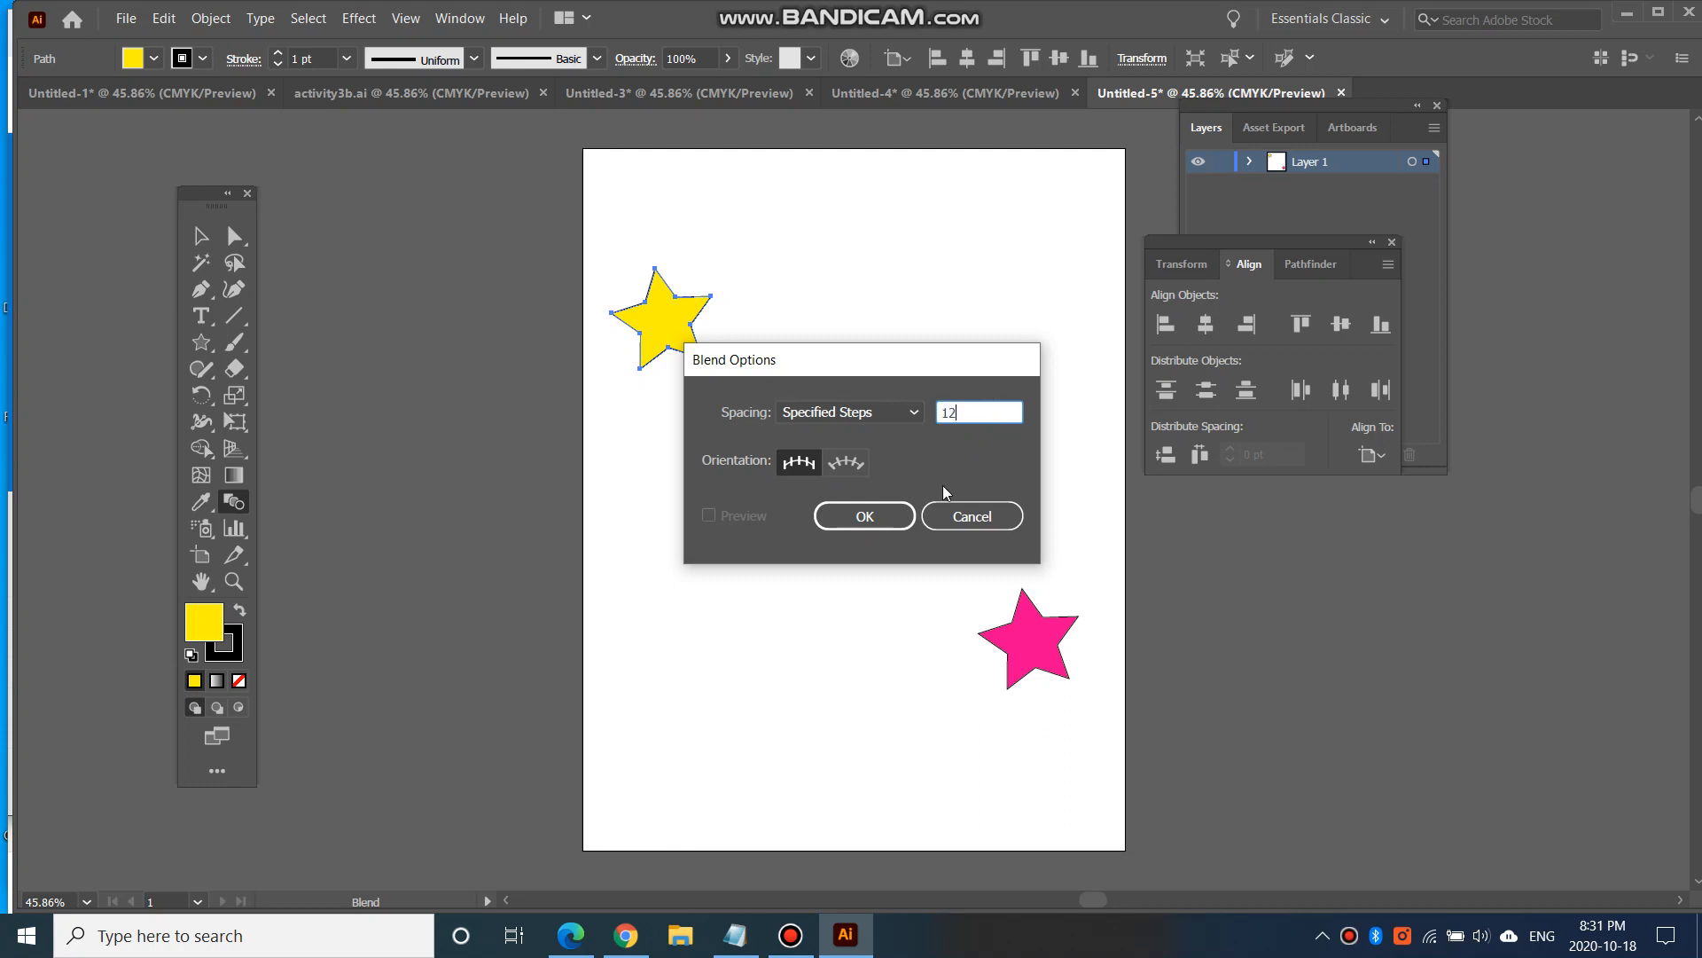
click(847, 516)
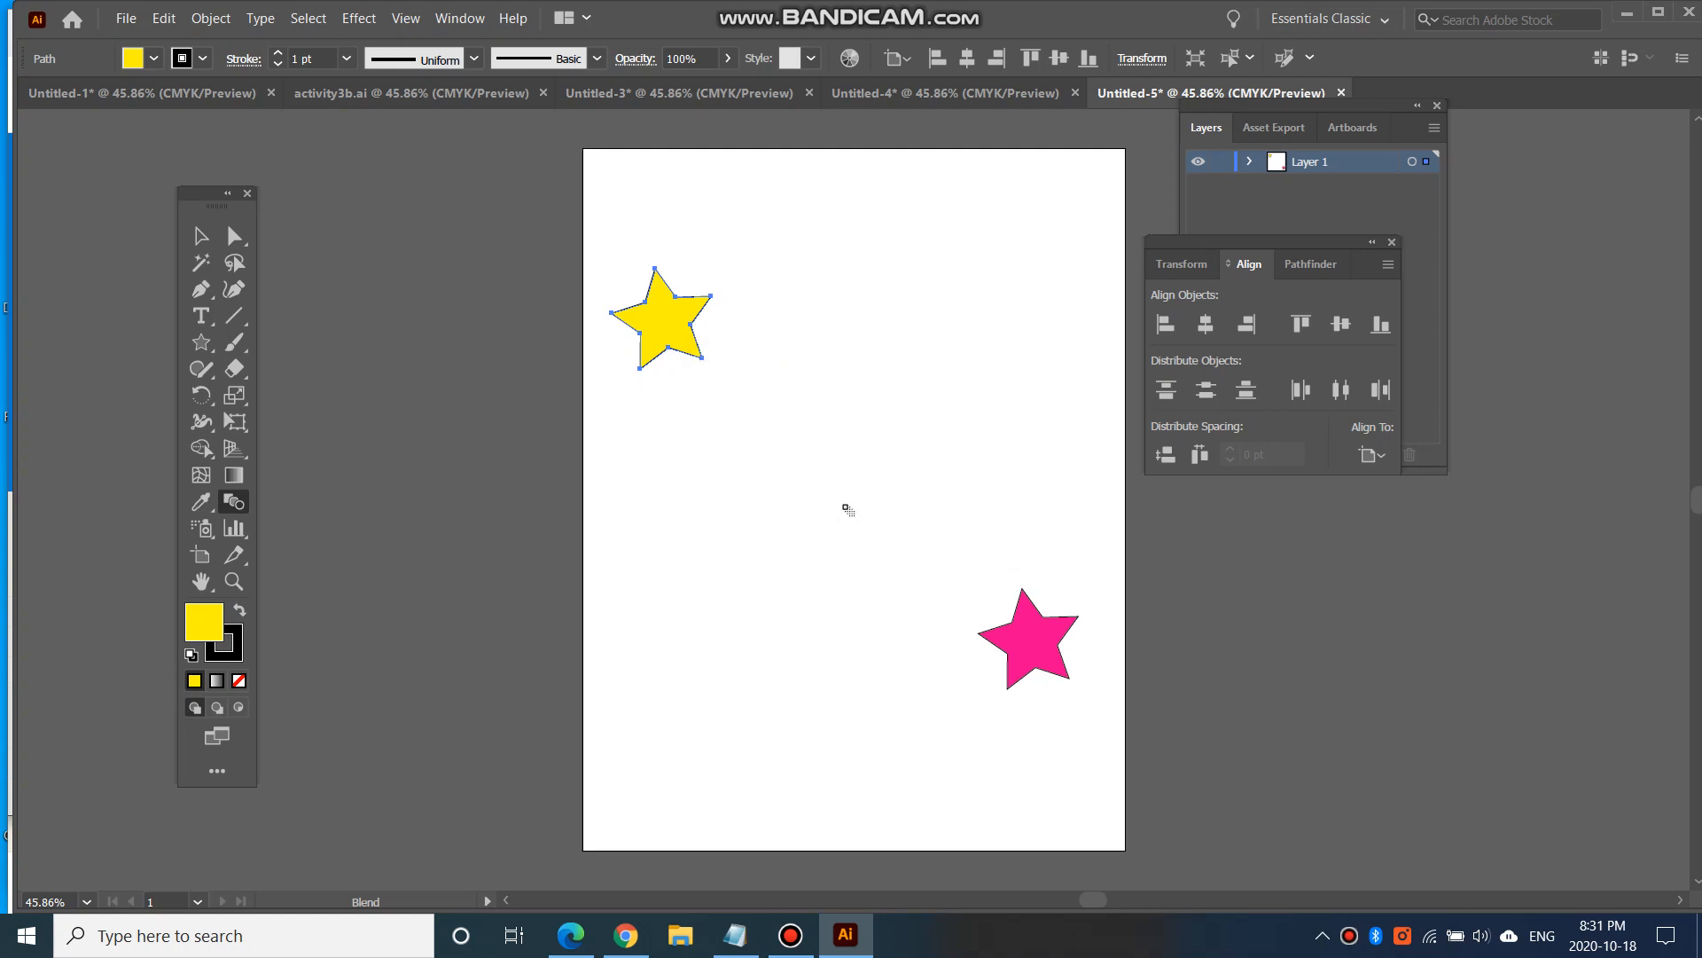
Step: Try a 12-step blend from the outlined yellow star to the pink star, and undo it
click(661, 323)
click(1041, 648)
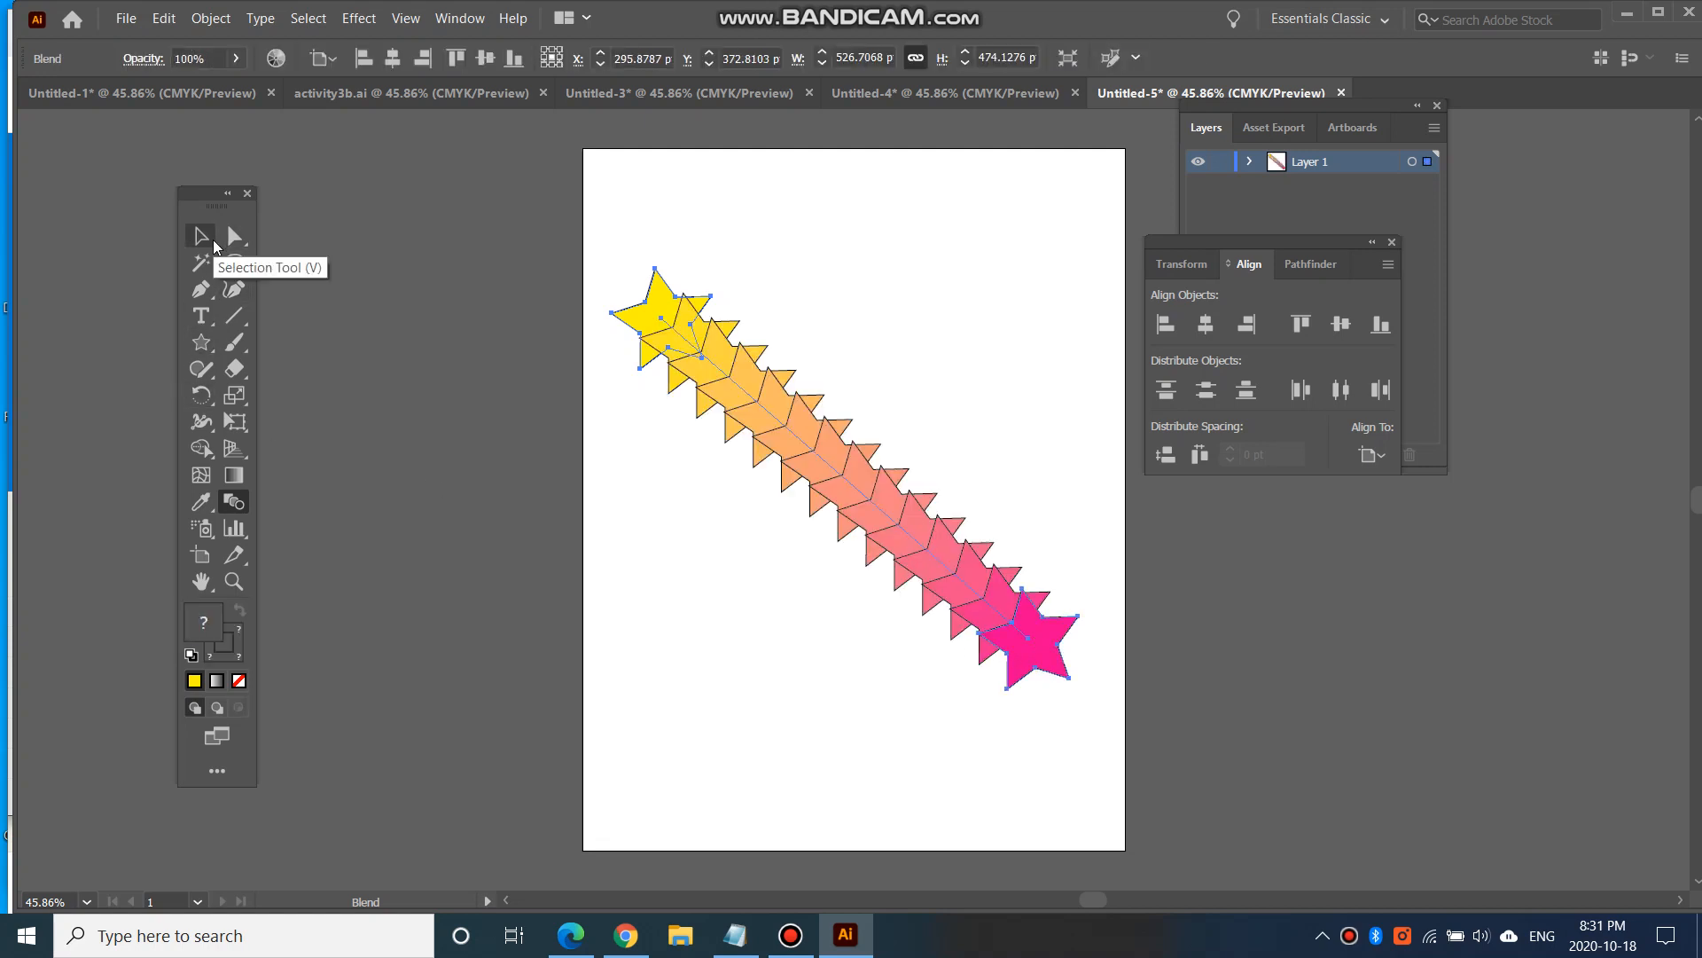
click(209, 241)
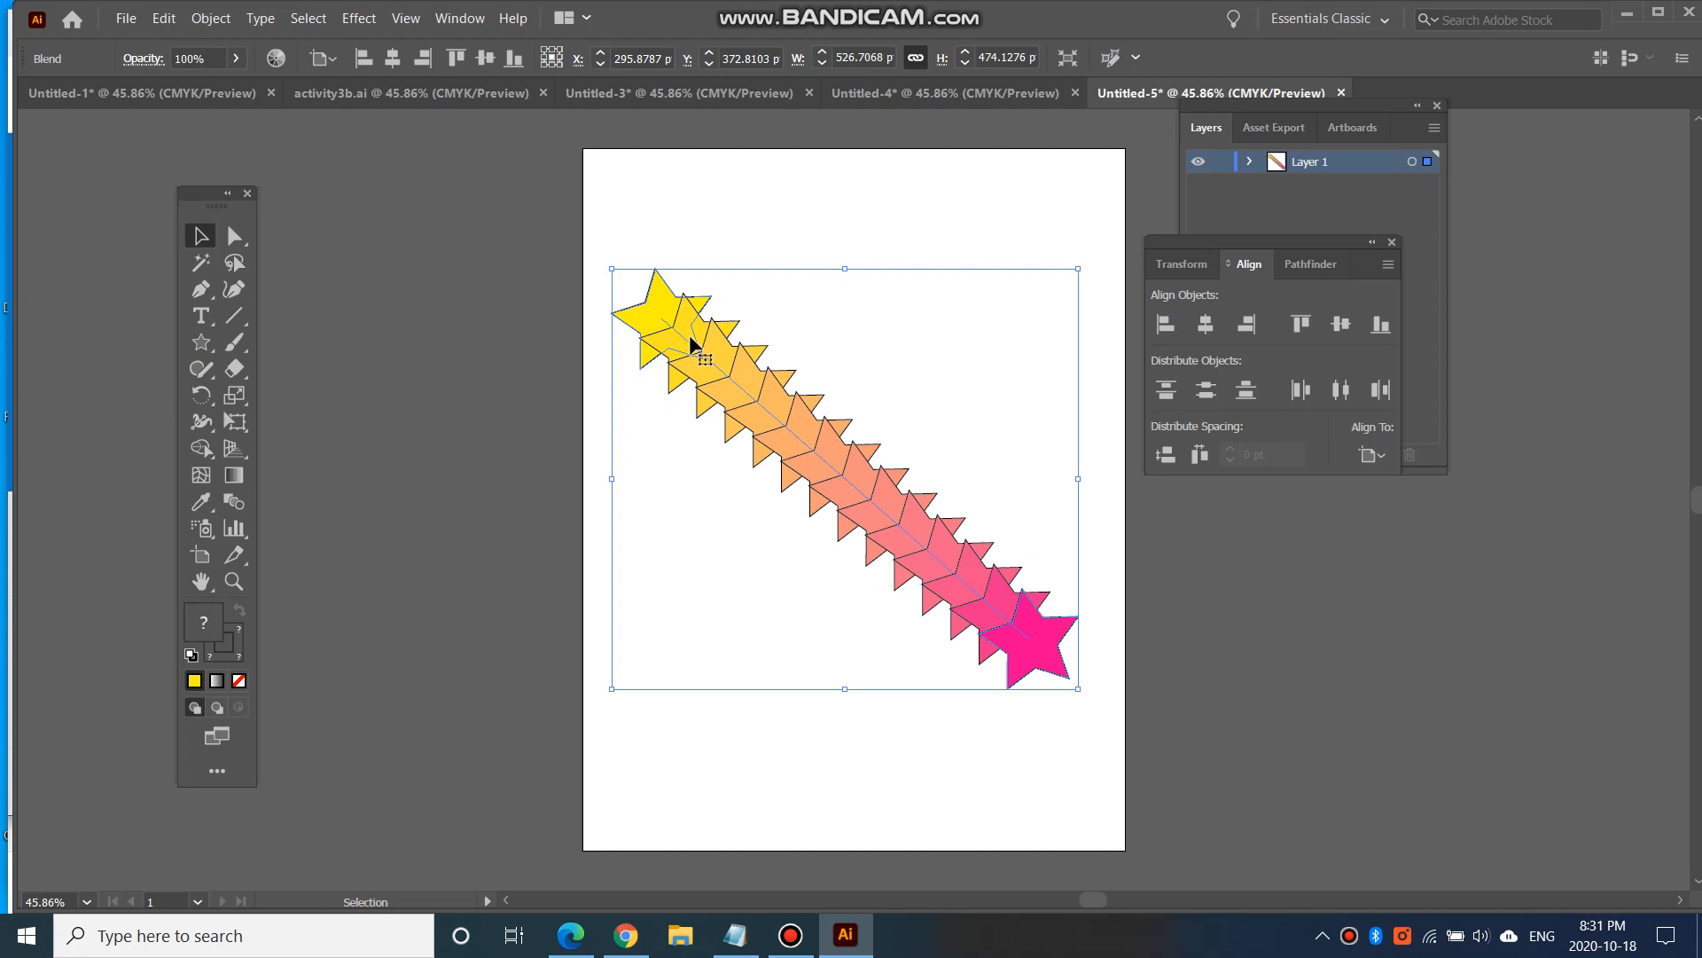
click(178, 21)
click(293, 38)
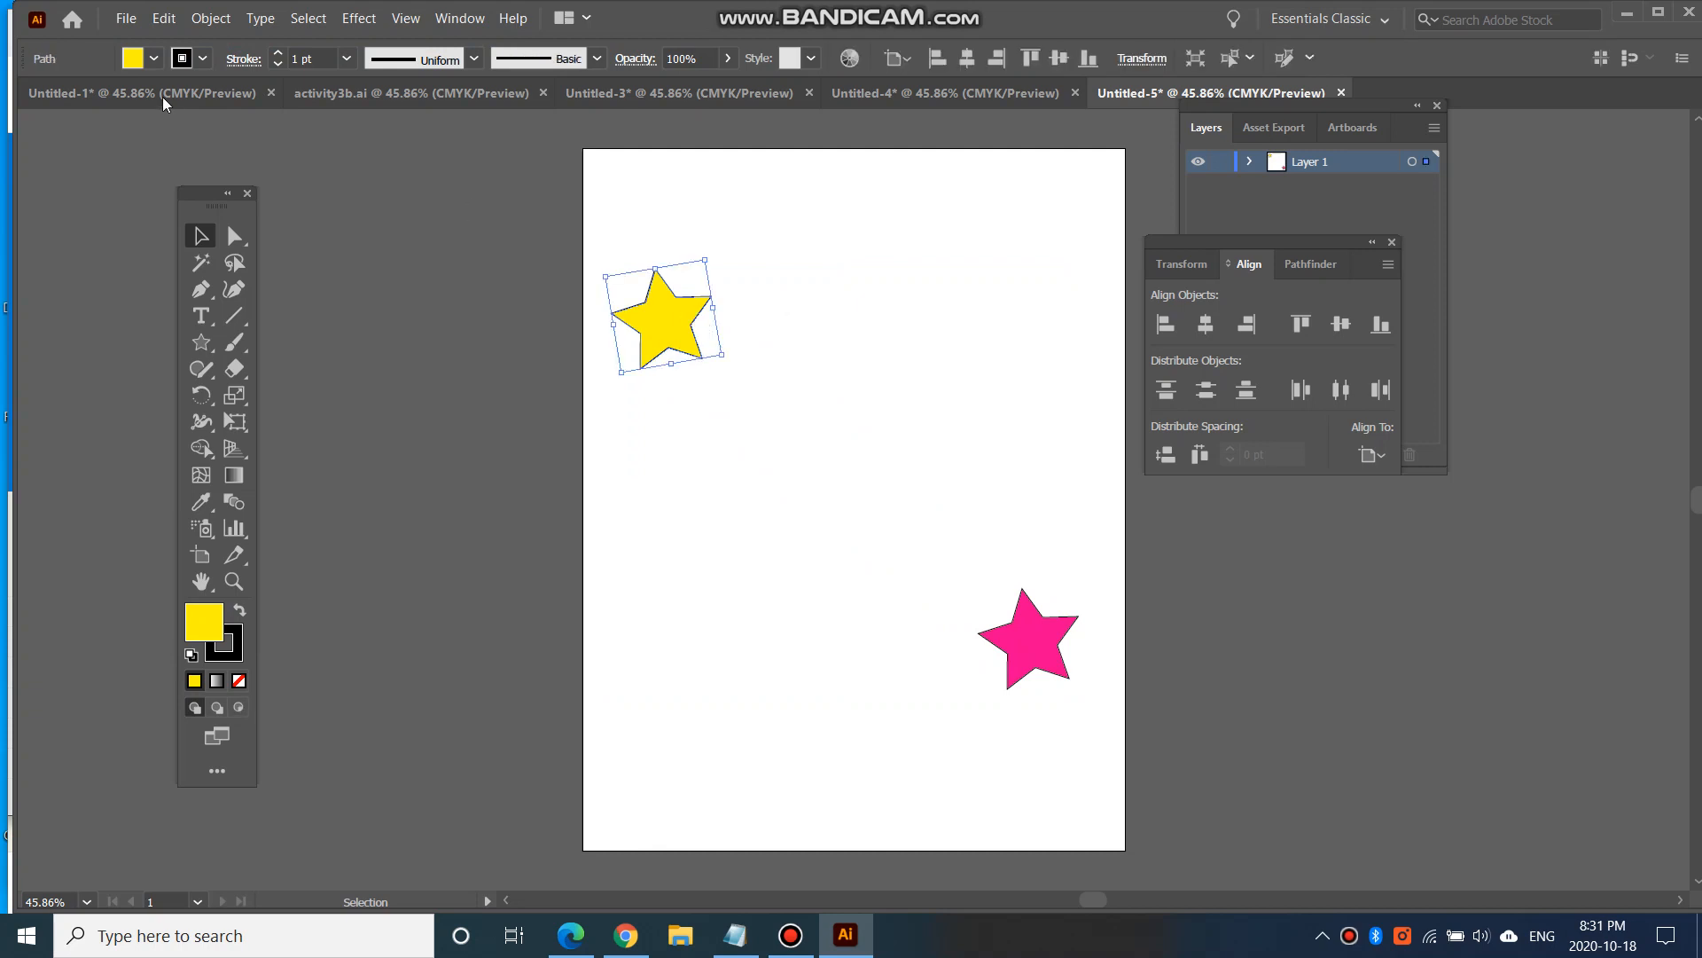
Step: Remove the stroke from both the yellow star and the pink star
click(204, 59)
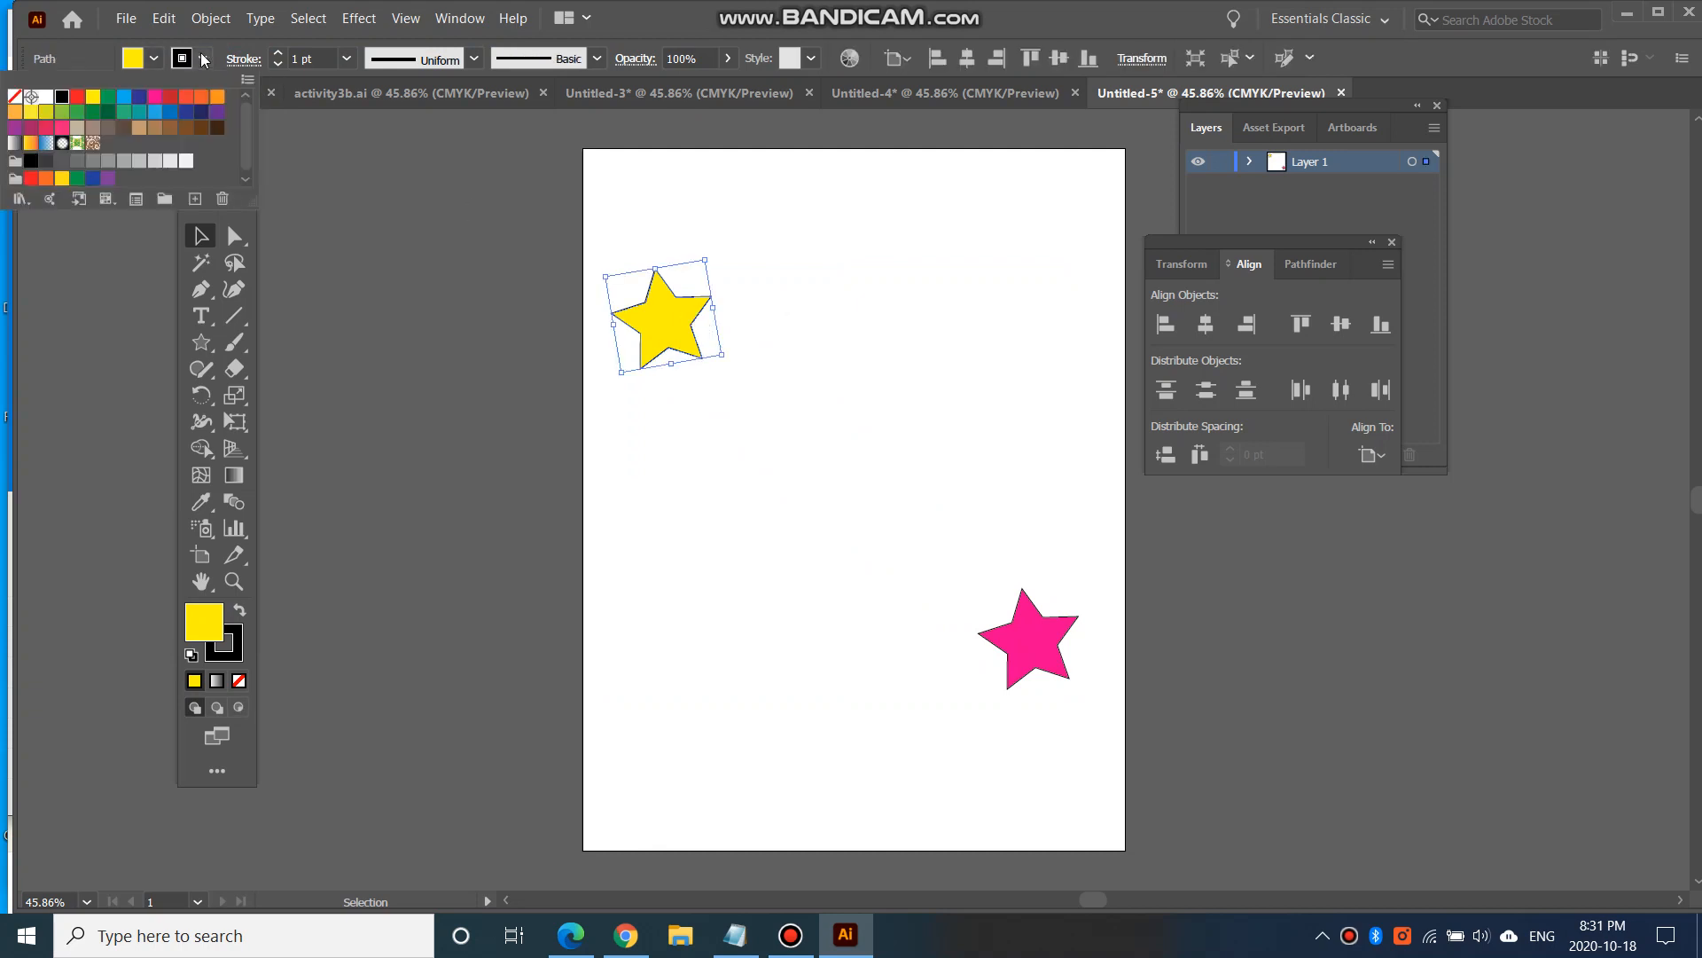
click(14, 96)
click(1051, 639)
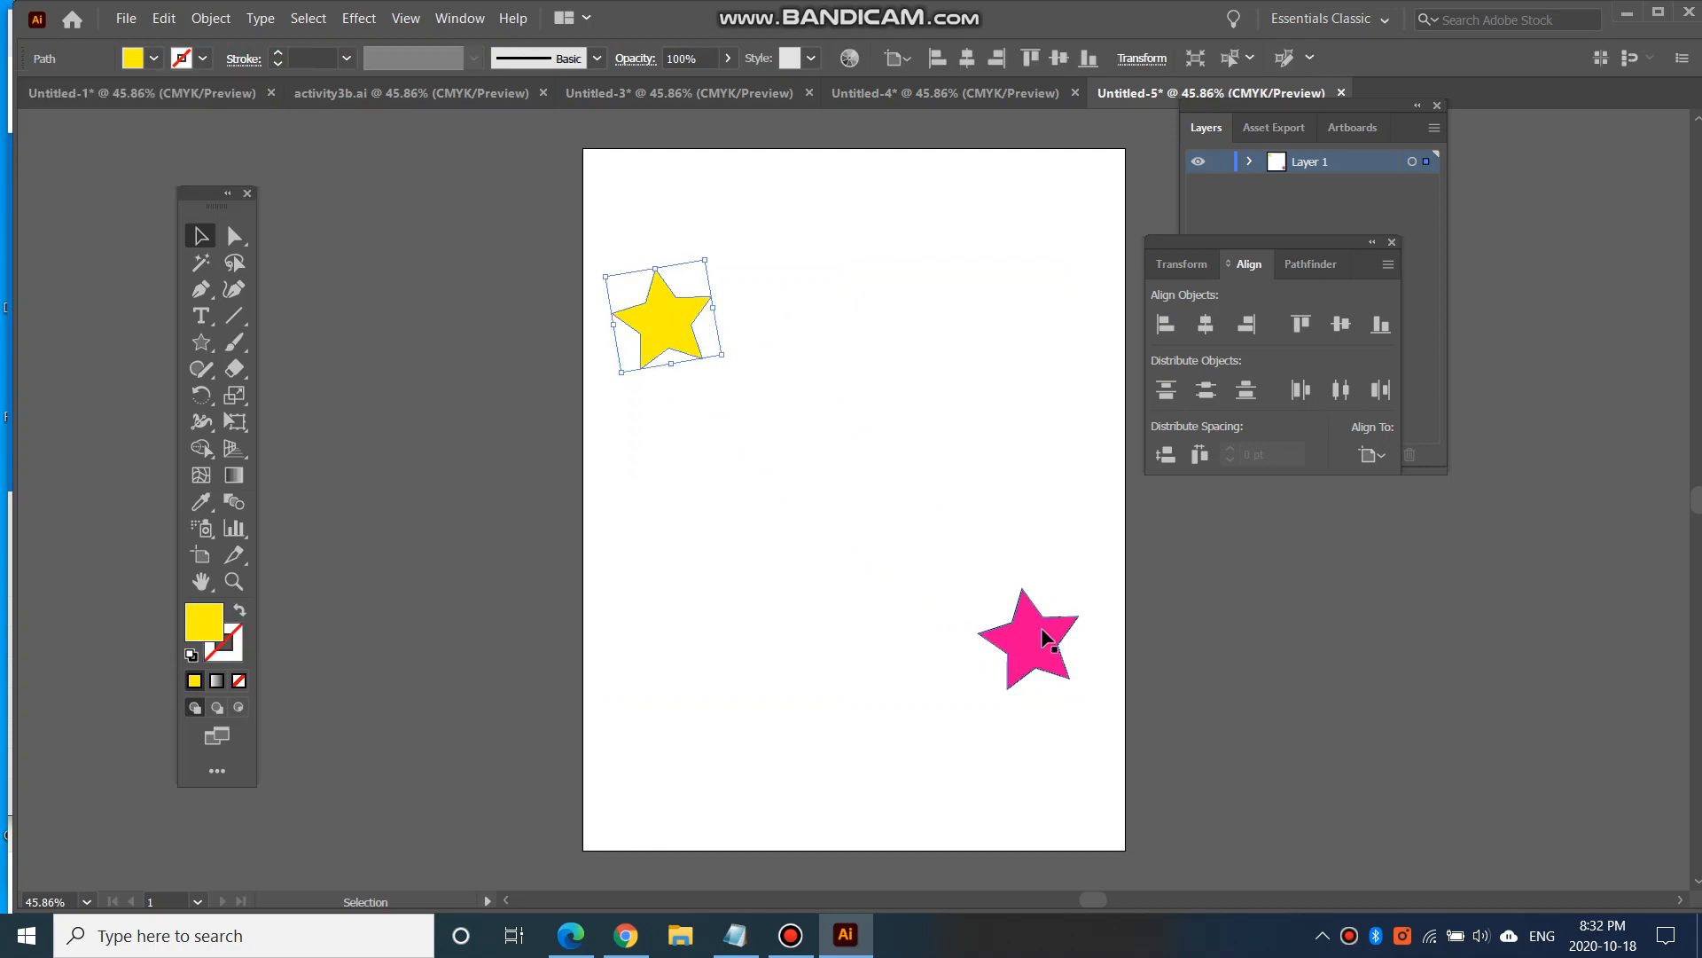
click(1046, 637)
click(204, 58)
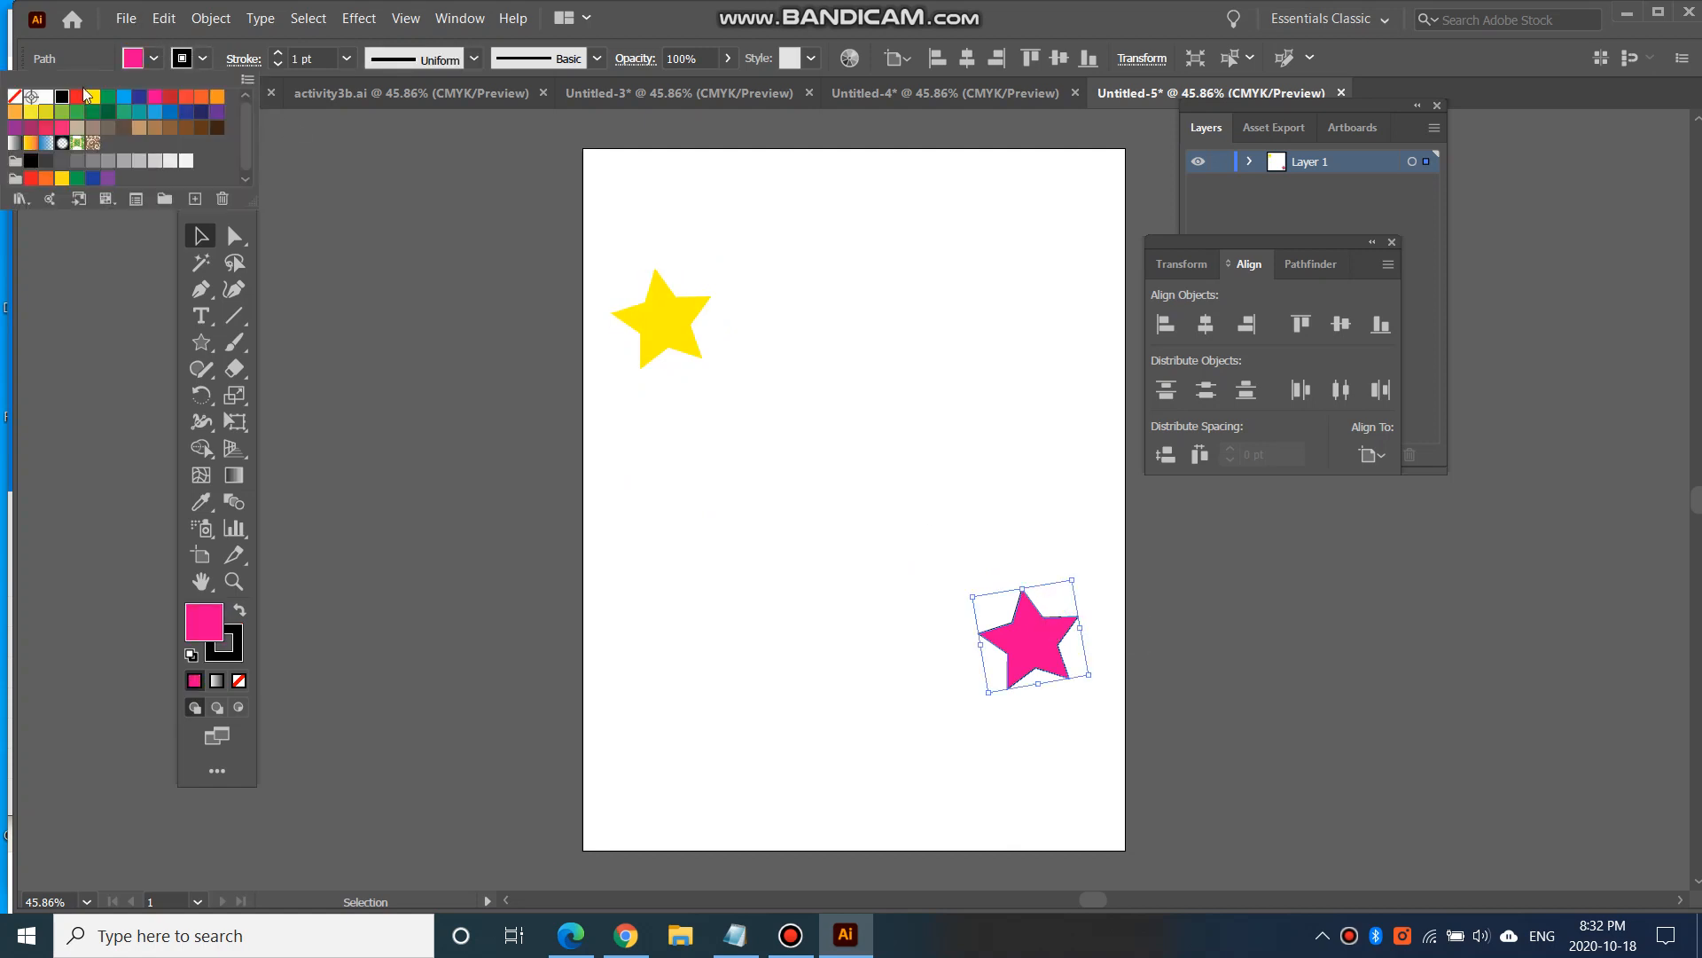
click(14, 96)
click(944, 461)
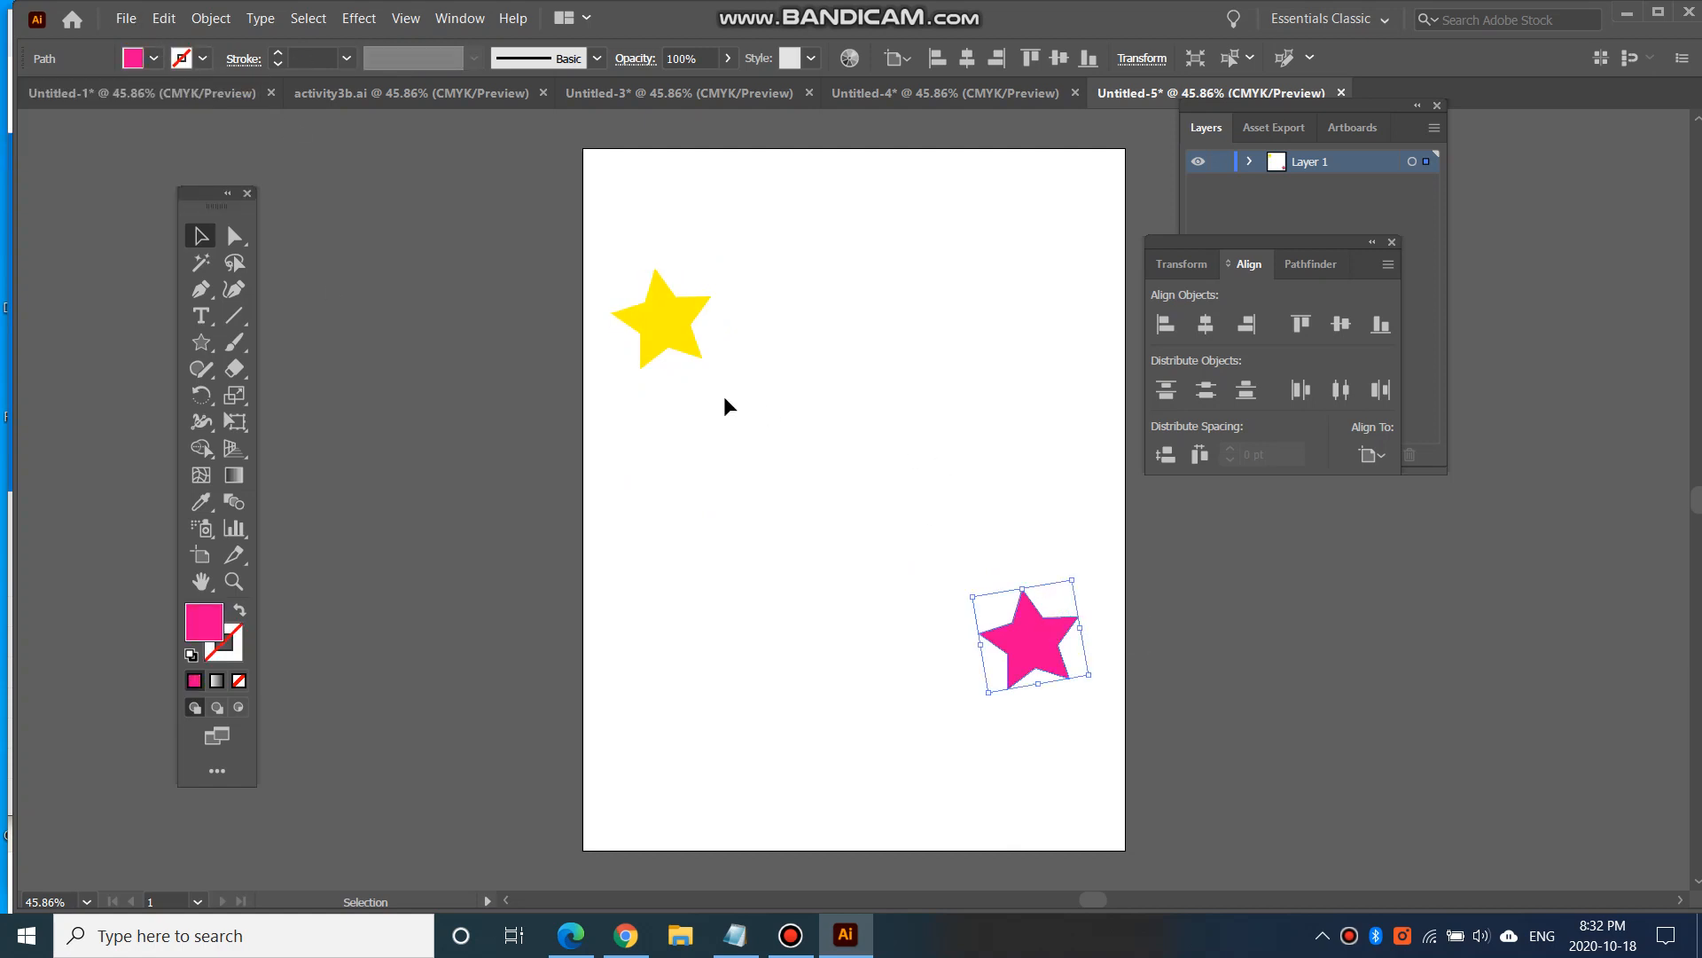
Step: Blend the strokeless yellow star into the pink star with the Blend tool, and deselect the result
click(233, 501)
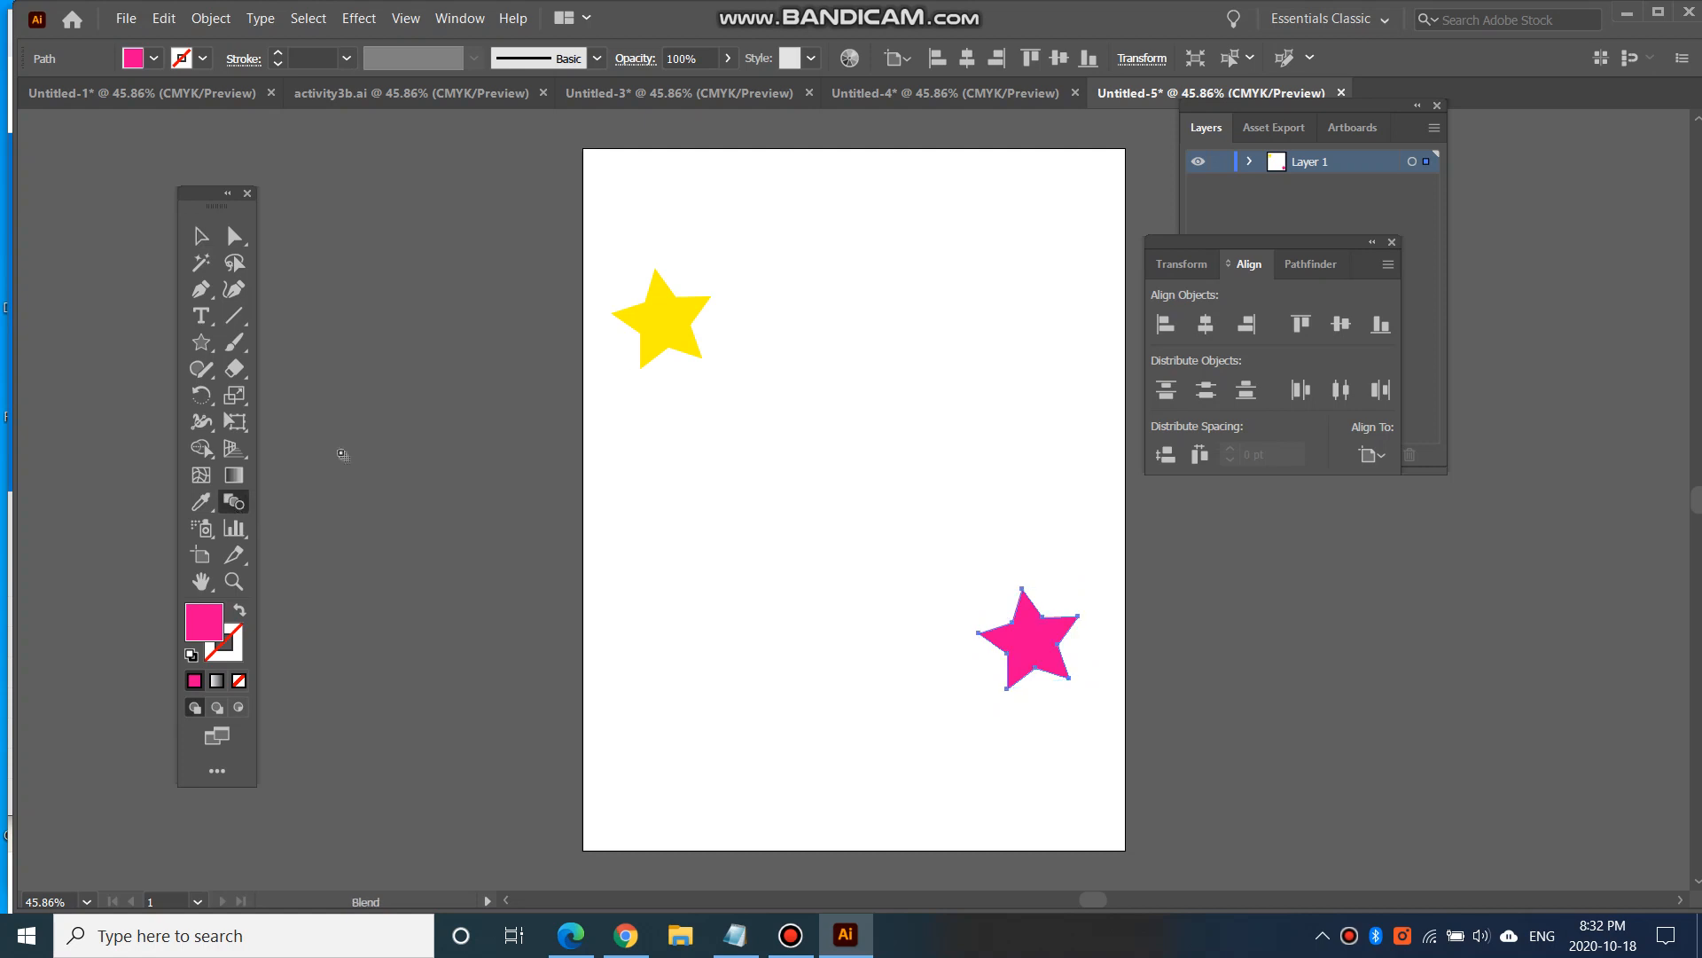
click(663, 321)
click(1039, 645)
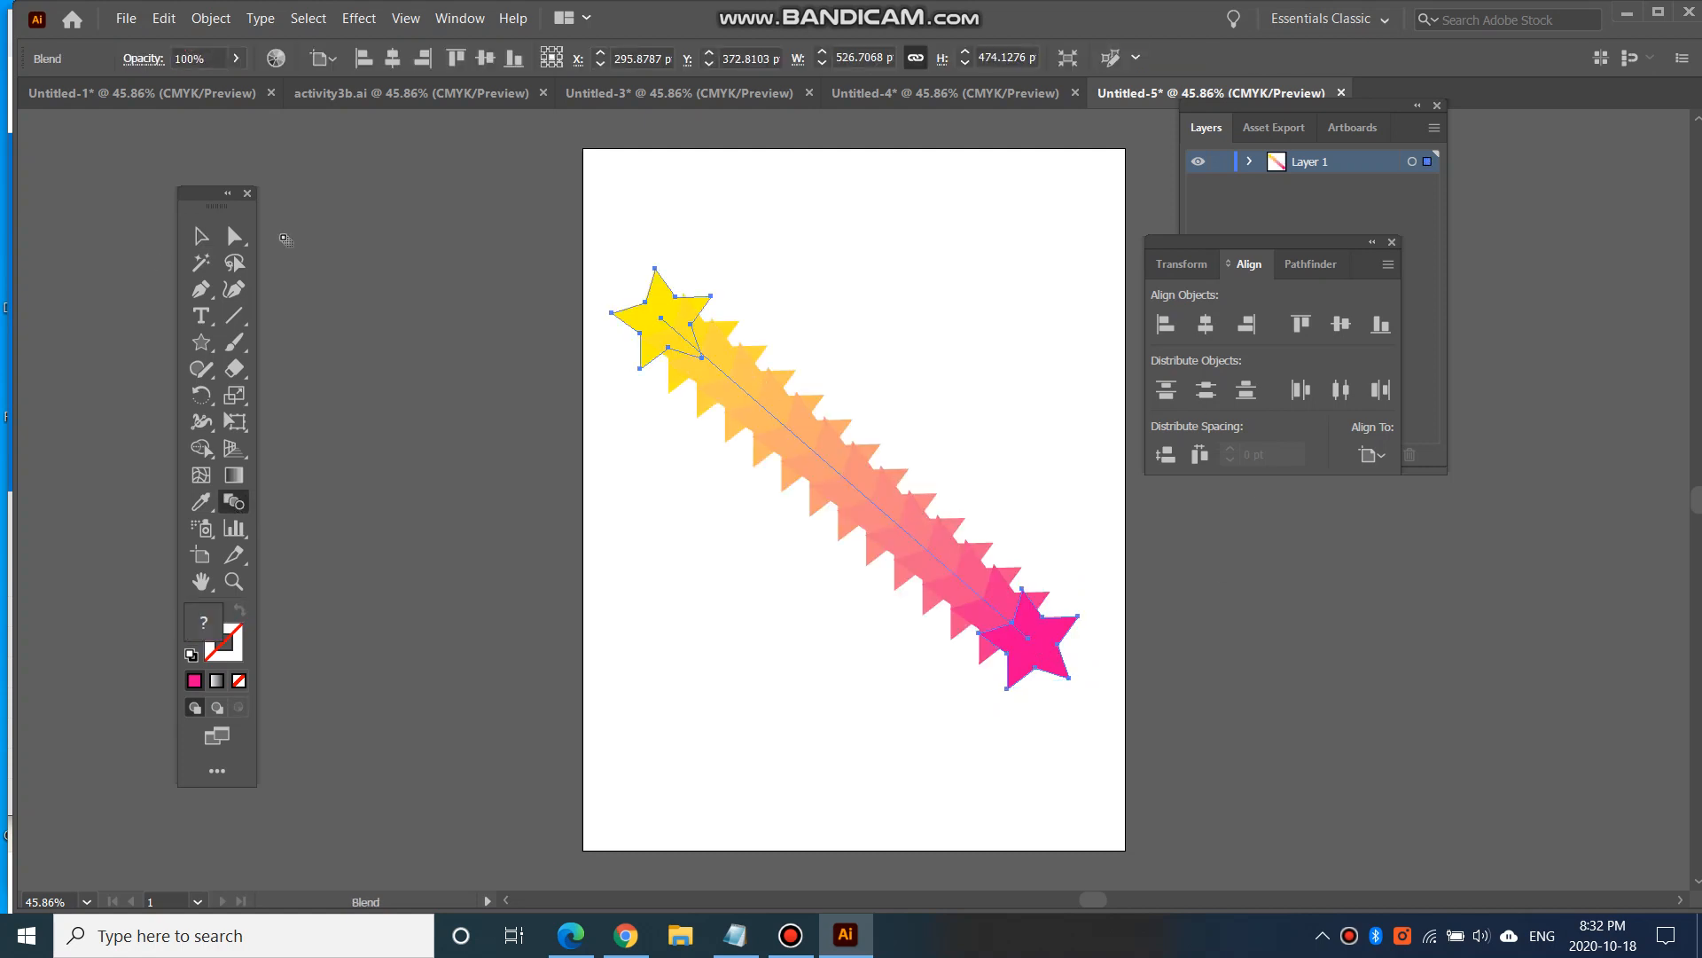
click(201, 235)
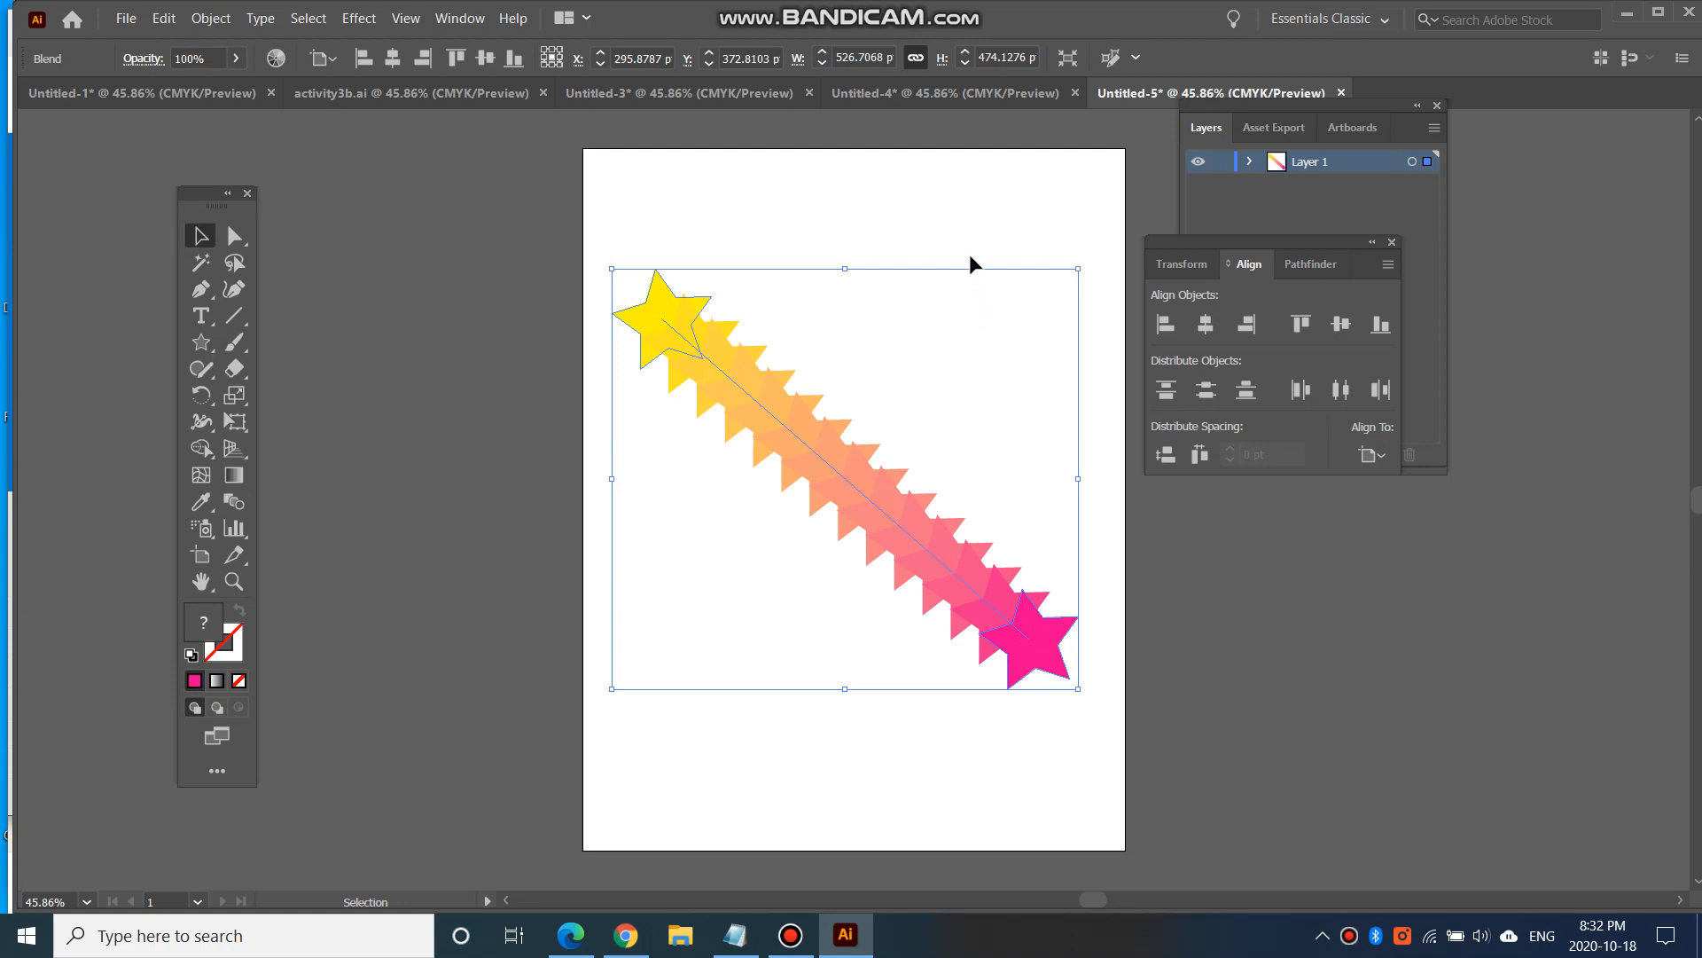
click(970, 256)
click(1039, 643)
click(471, 356)
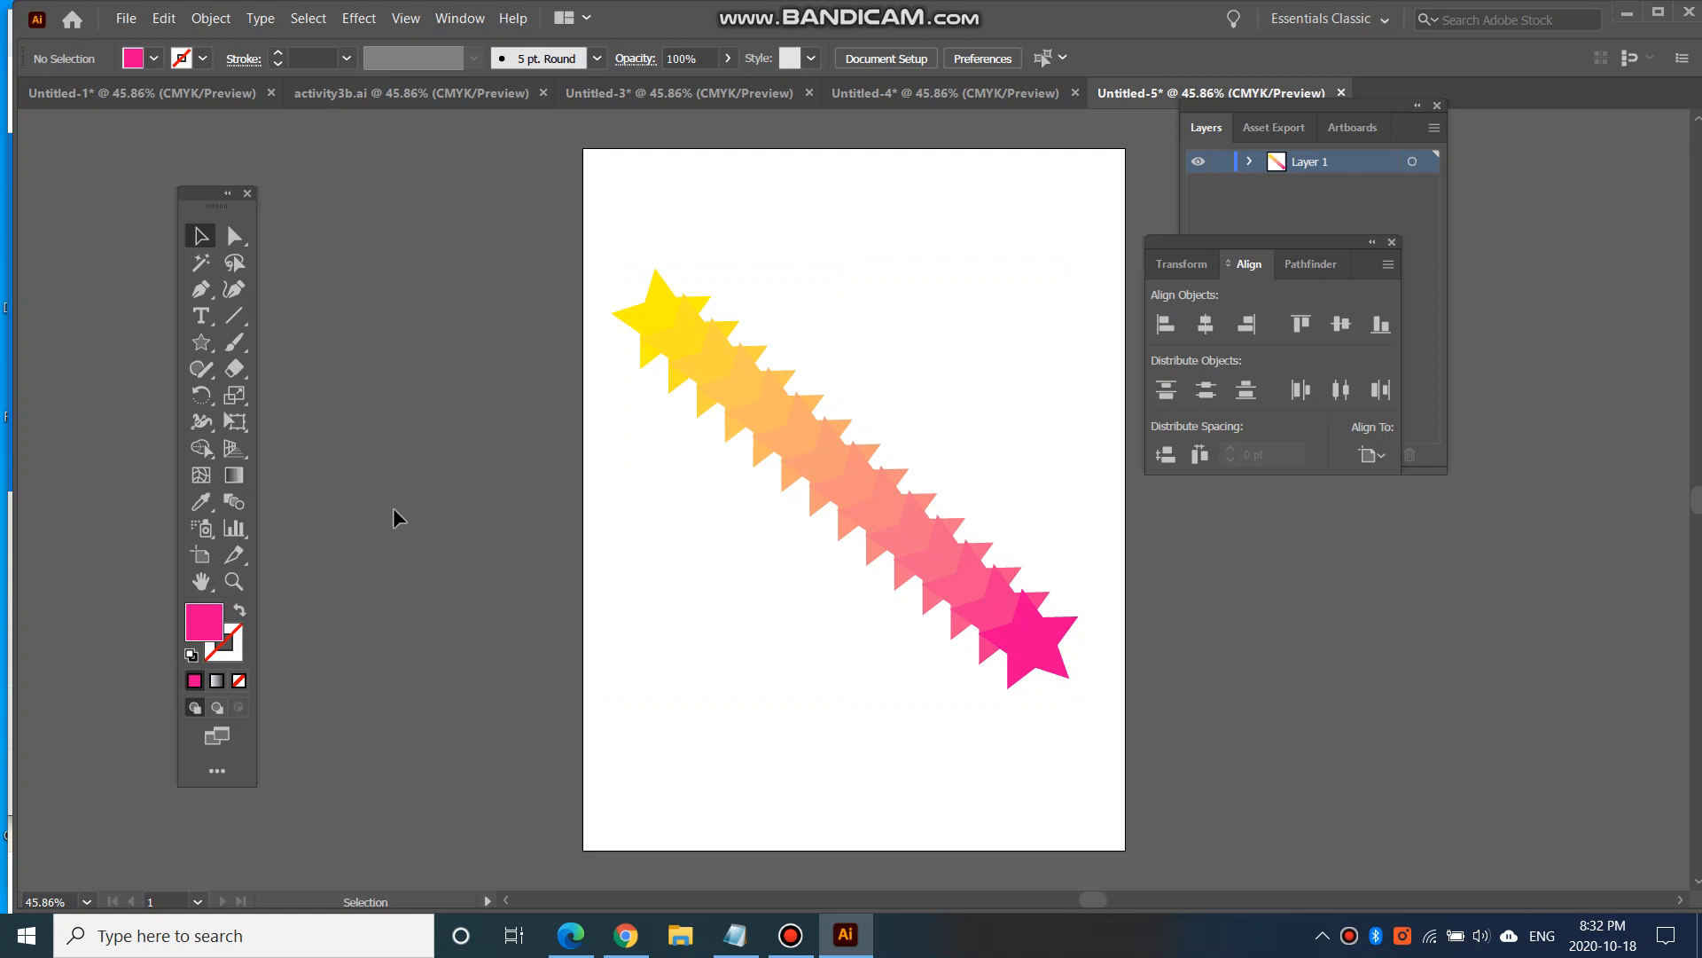
Step: Move the star blend higher on the artboard to about X 318 pt, Y 293 pt, and deselect it
drag(772, 453, 814, 383)
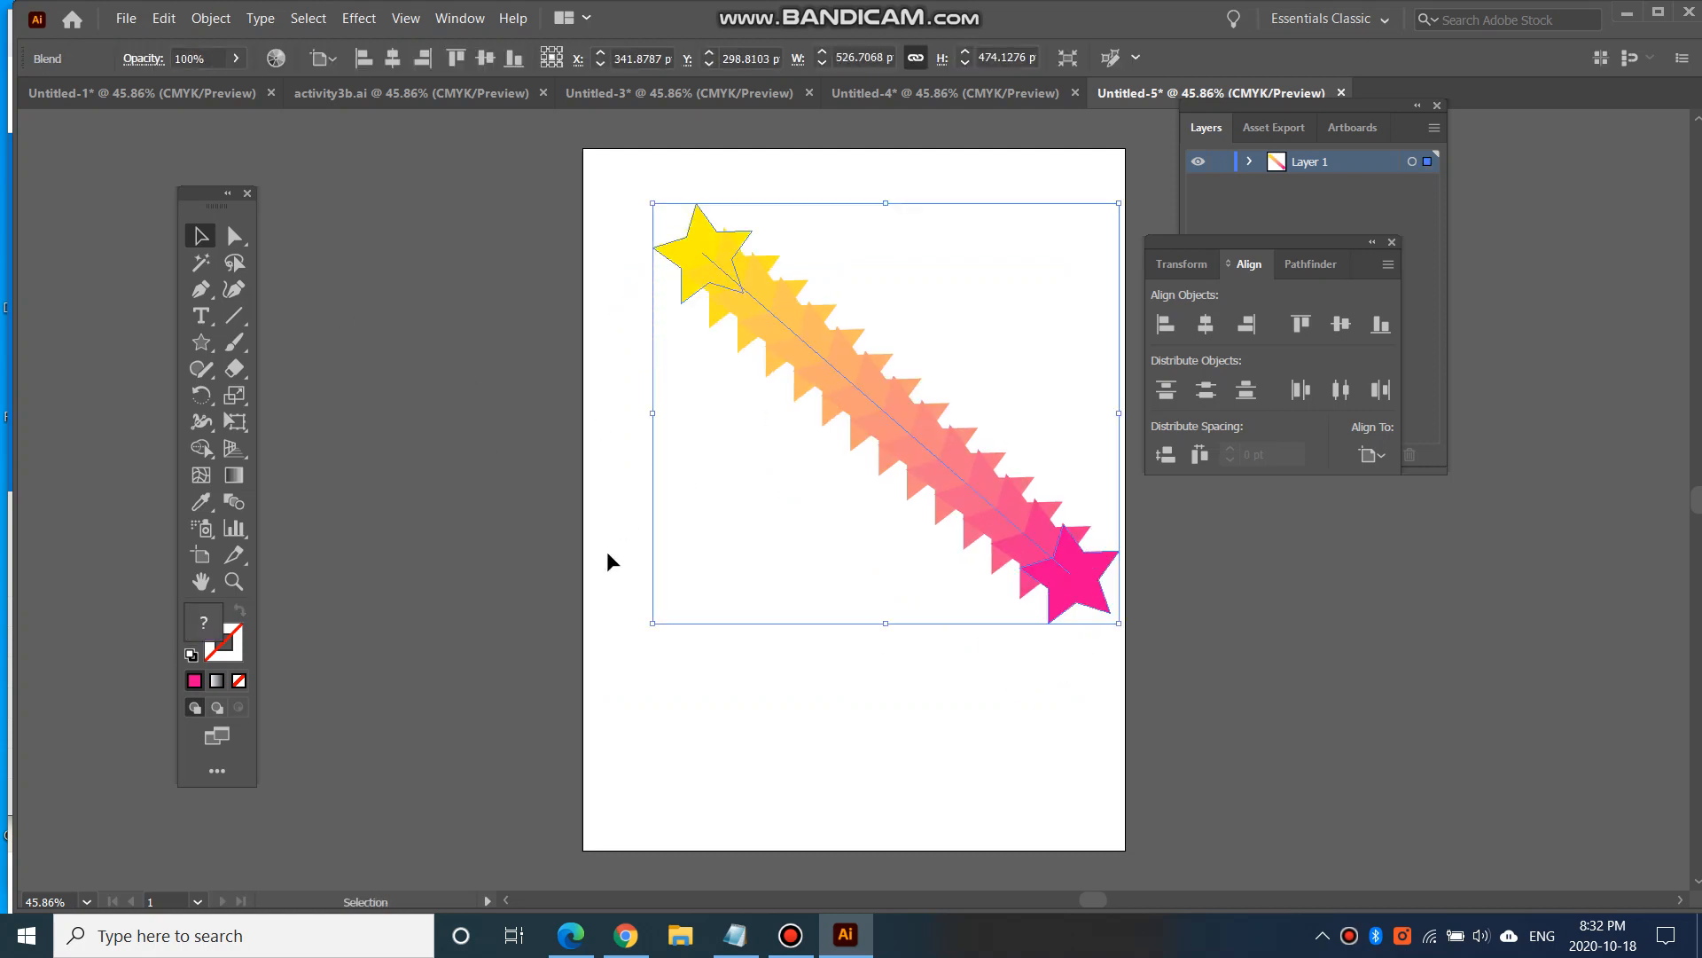
click(203, 347)
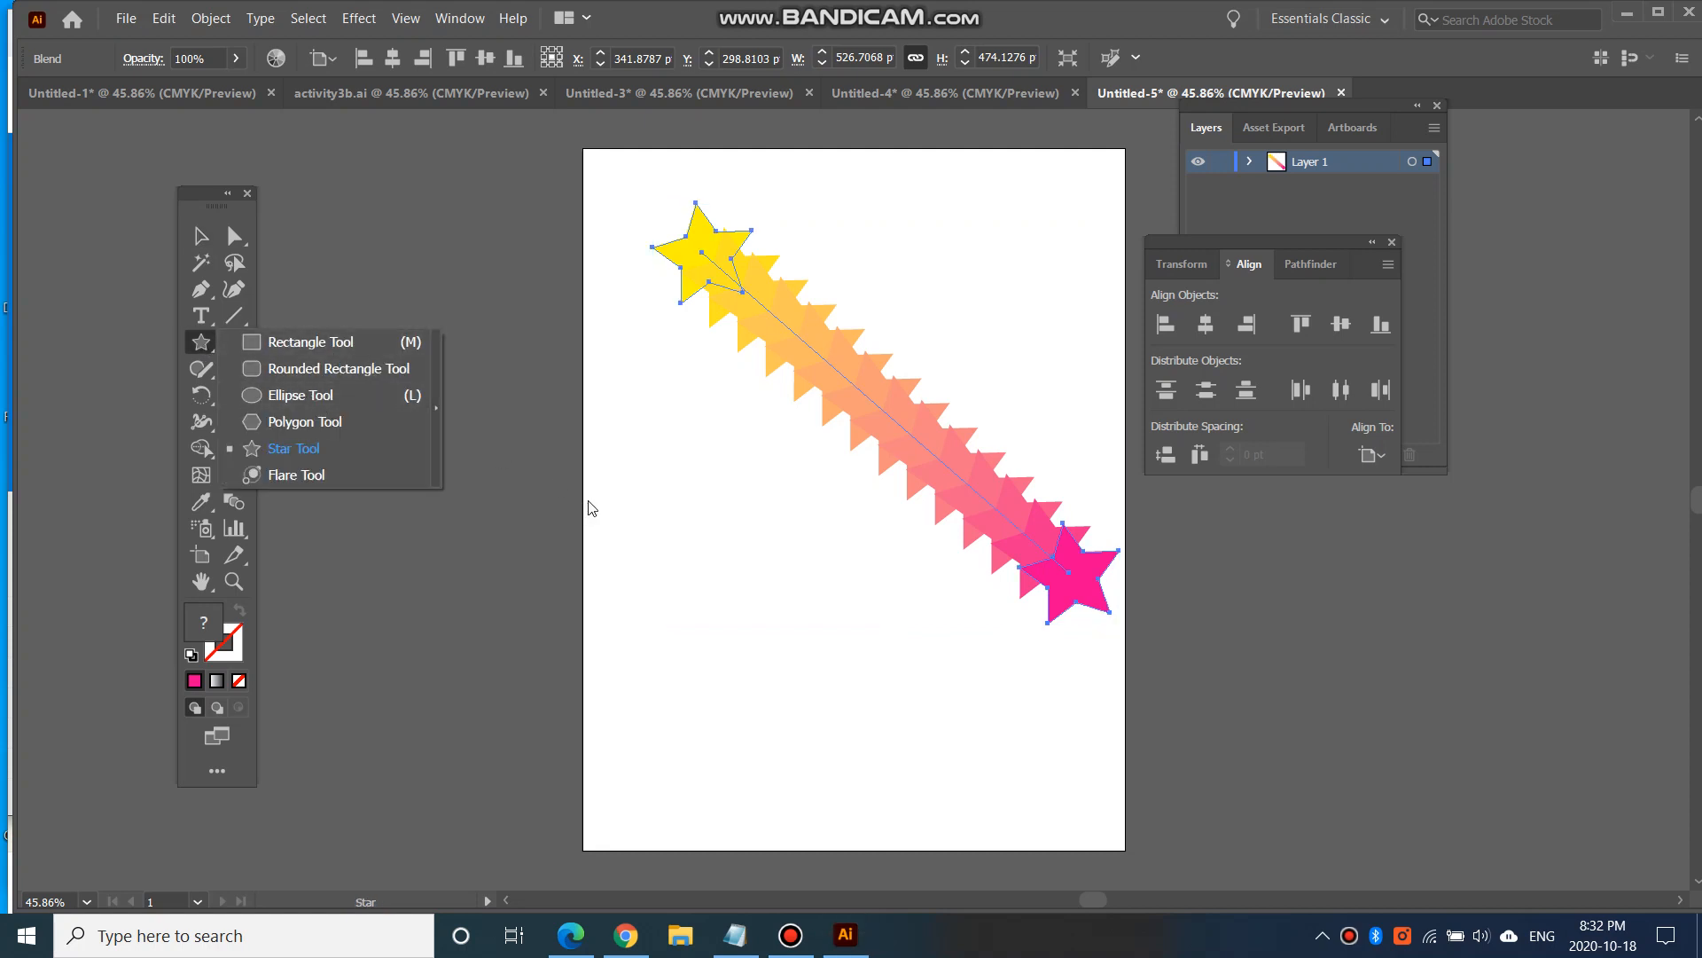
click(199, 237)
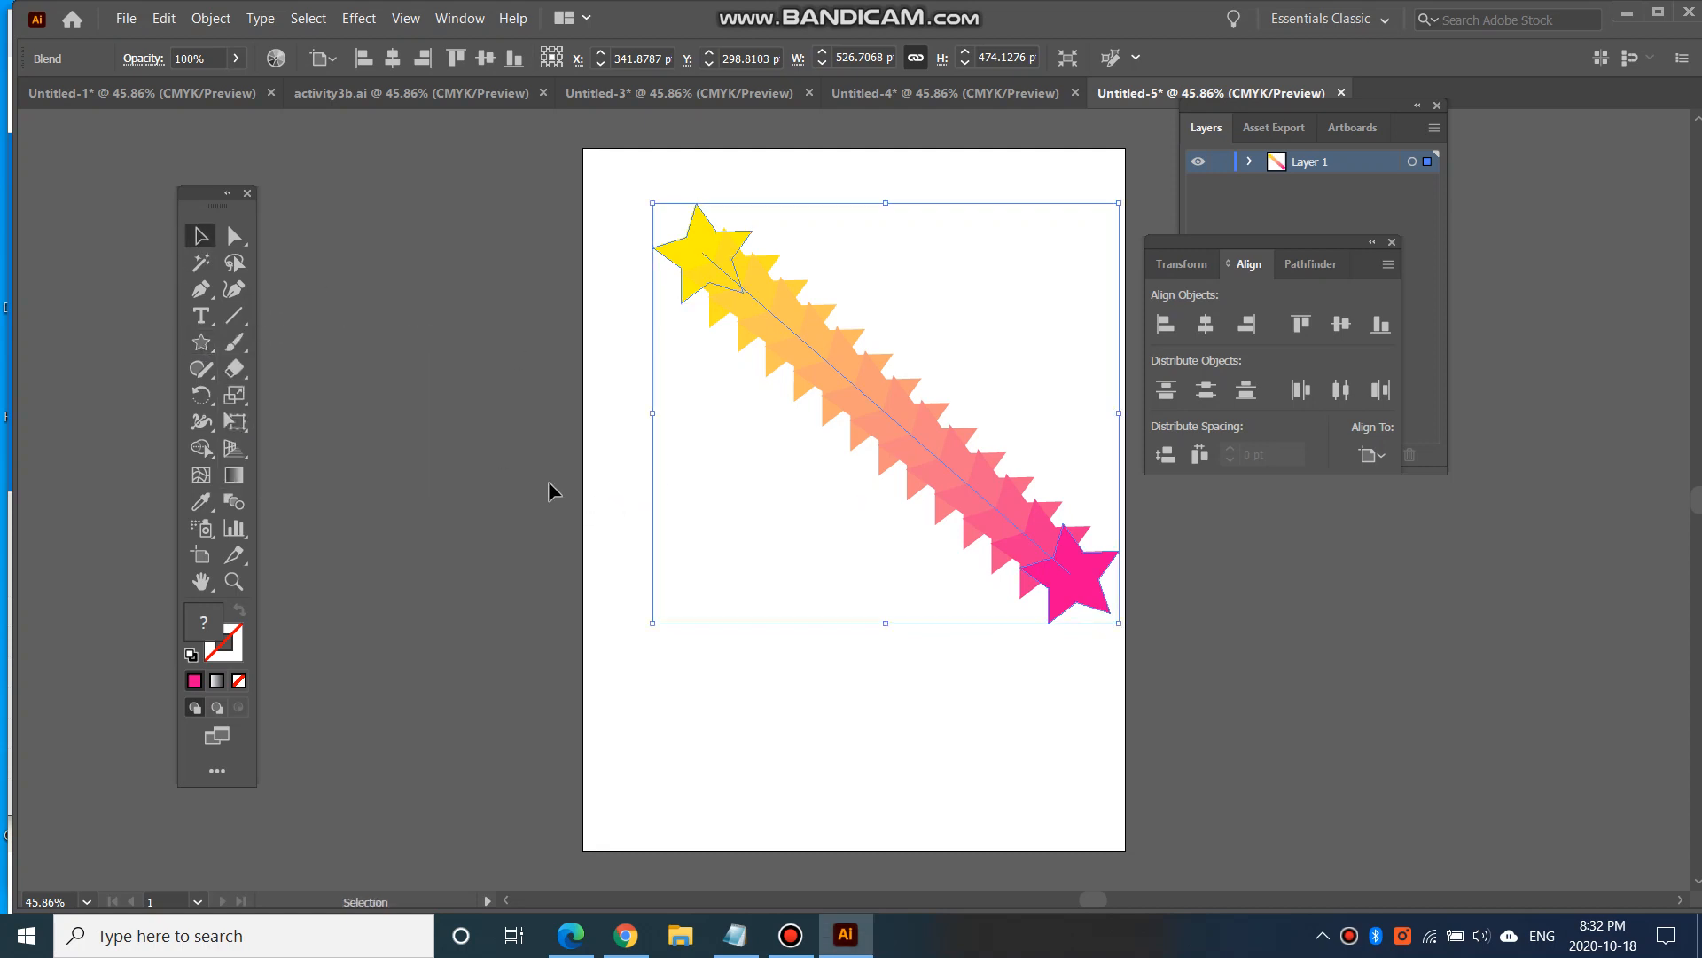
click(589, 480)
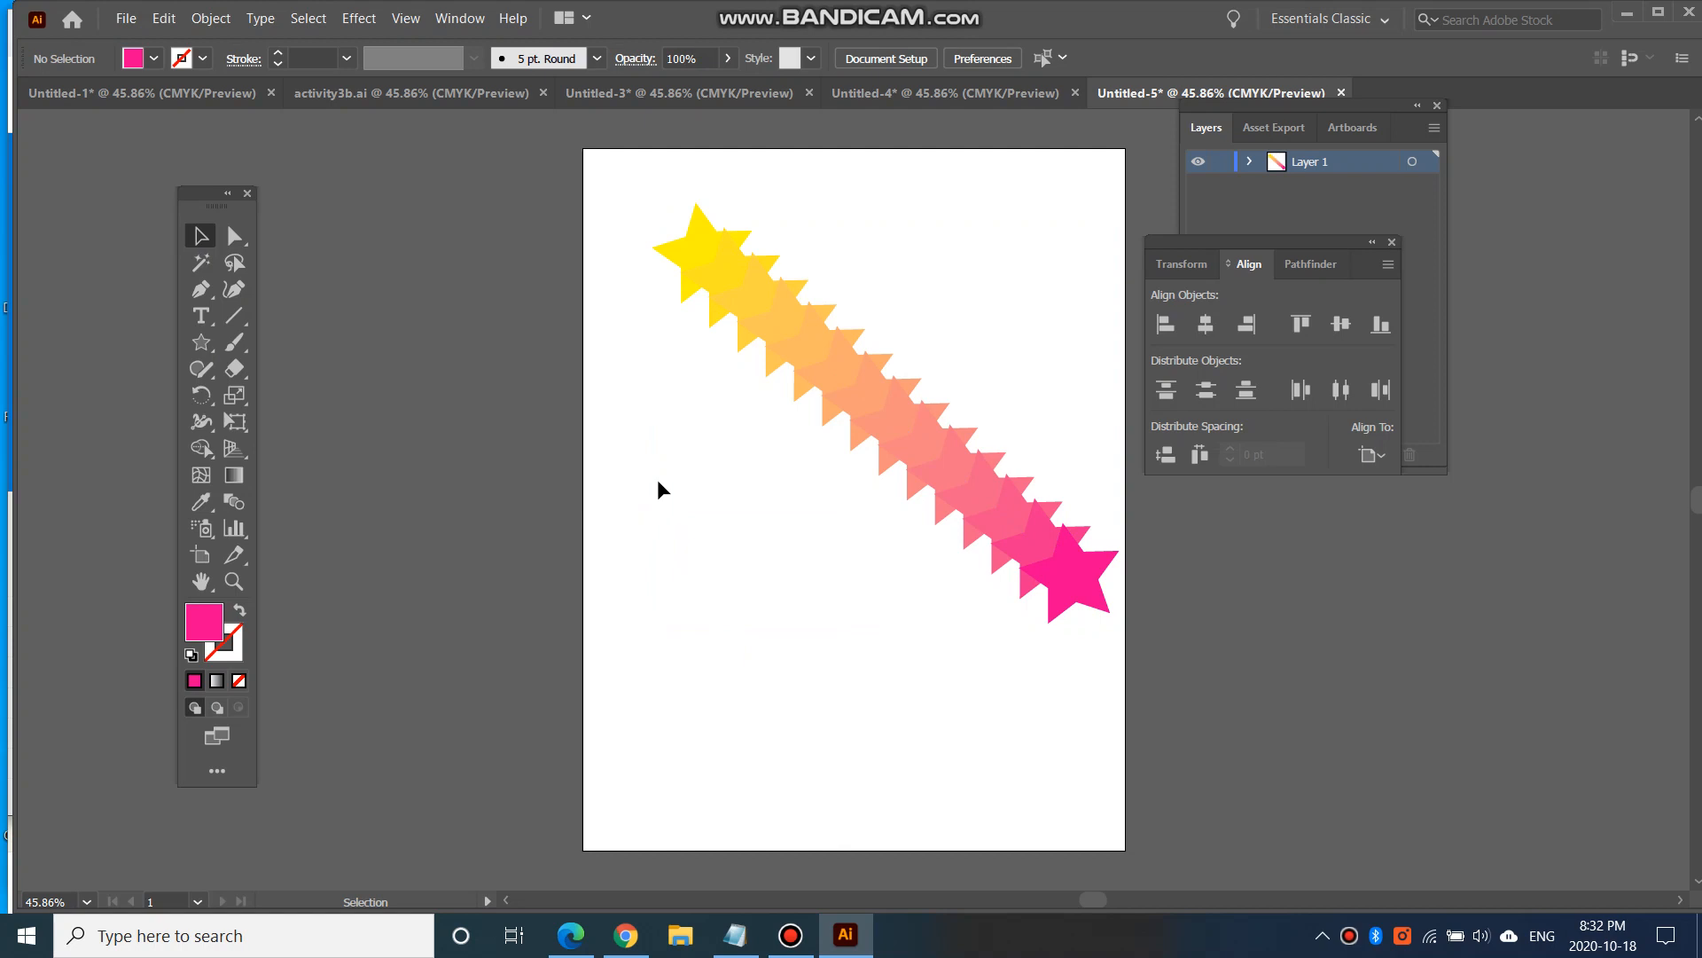
drag(825, 399, 805, 393)
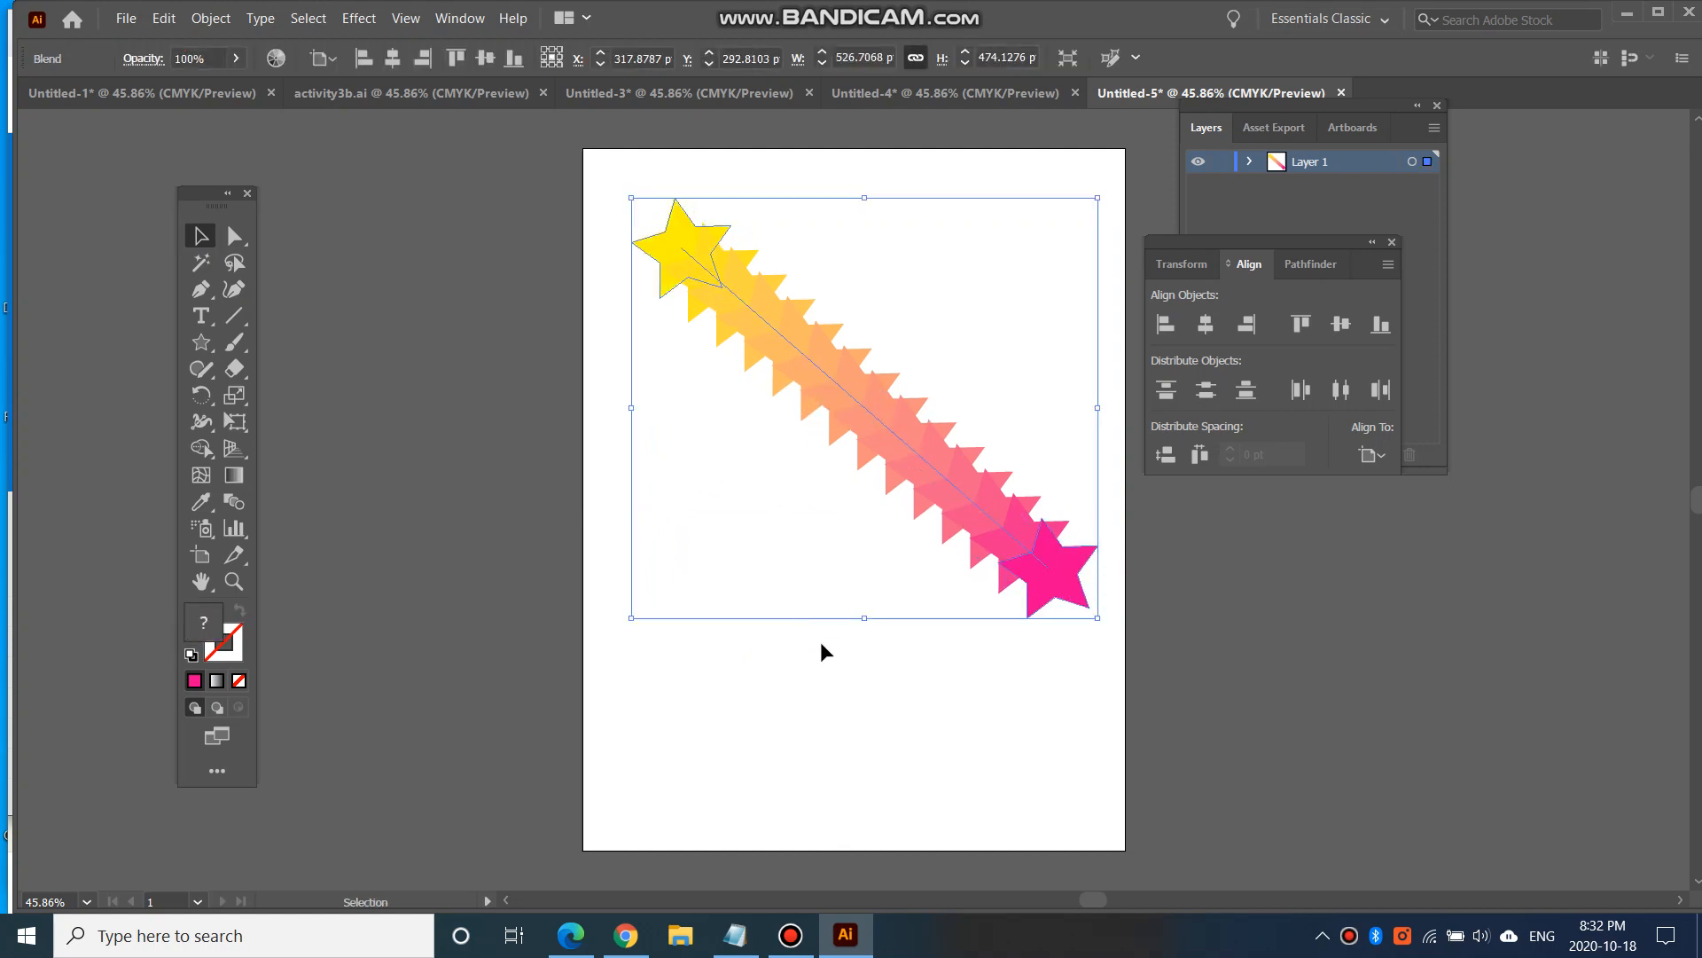
click(828, 672)
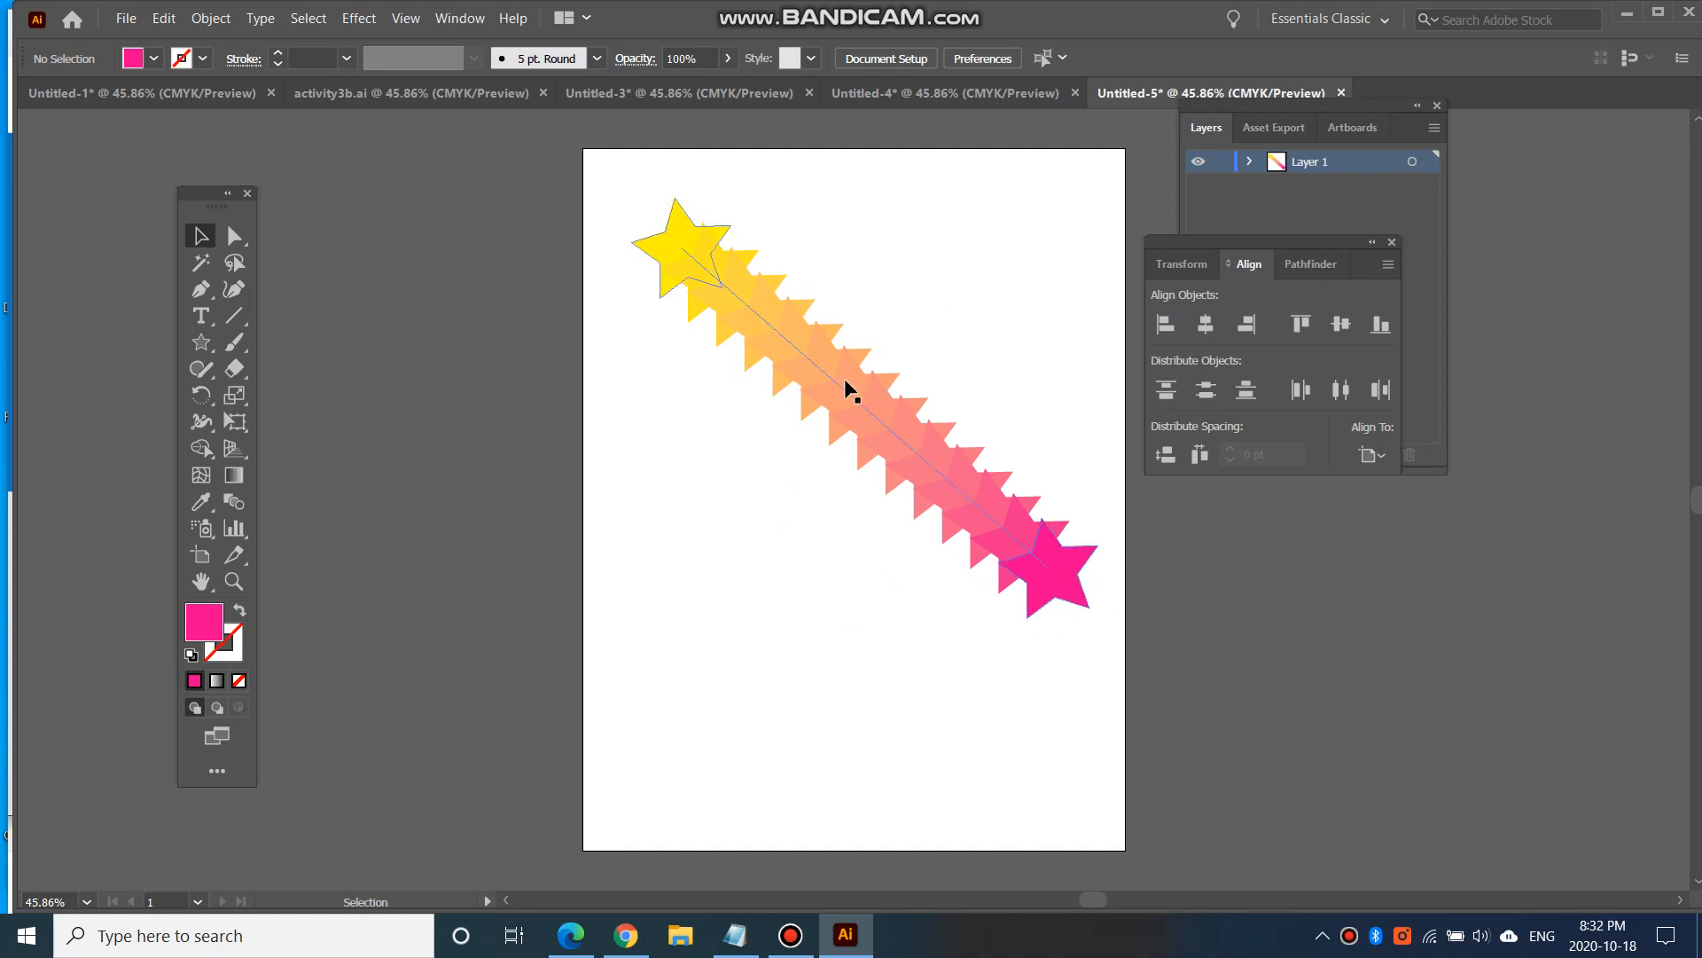
click(202, 343)
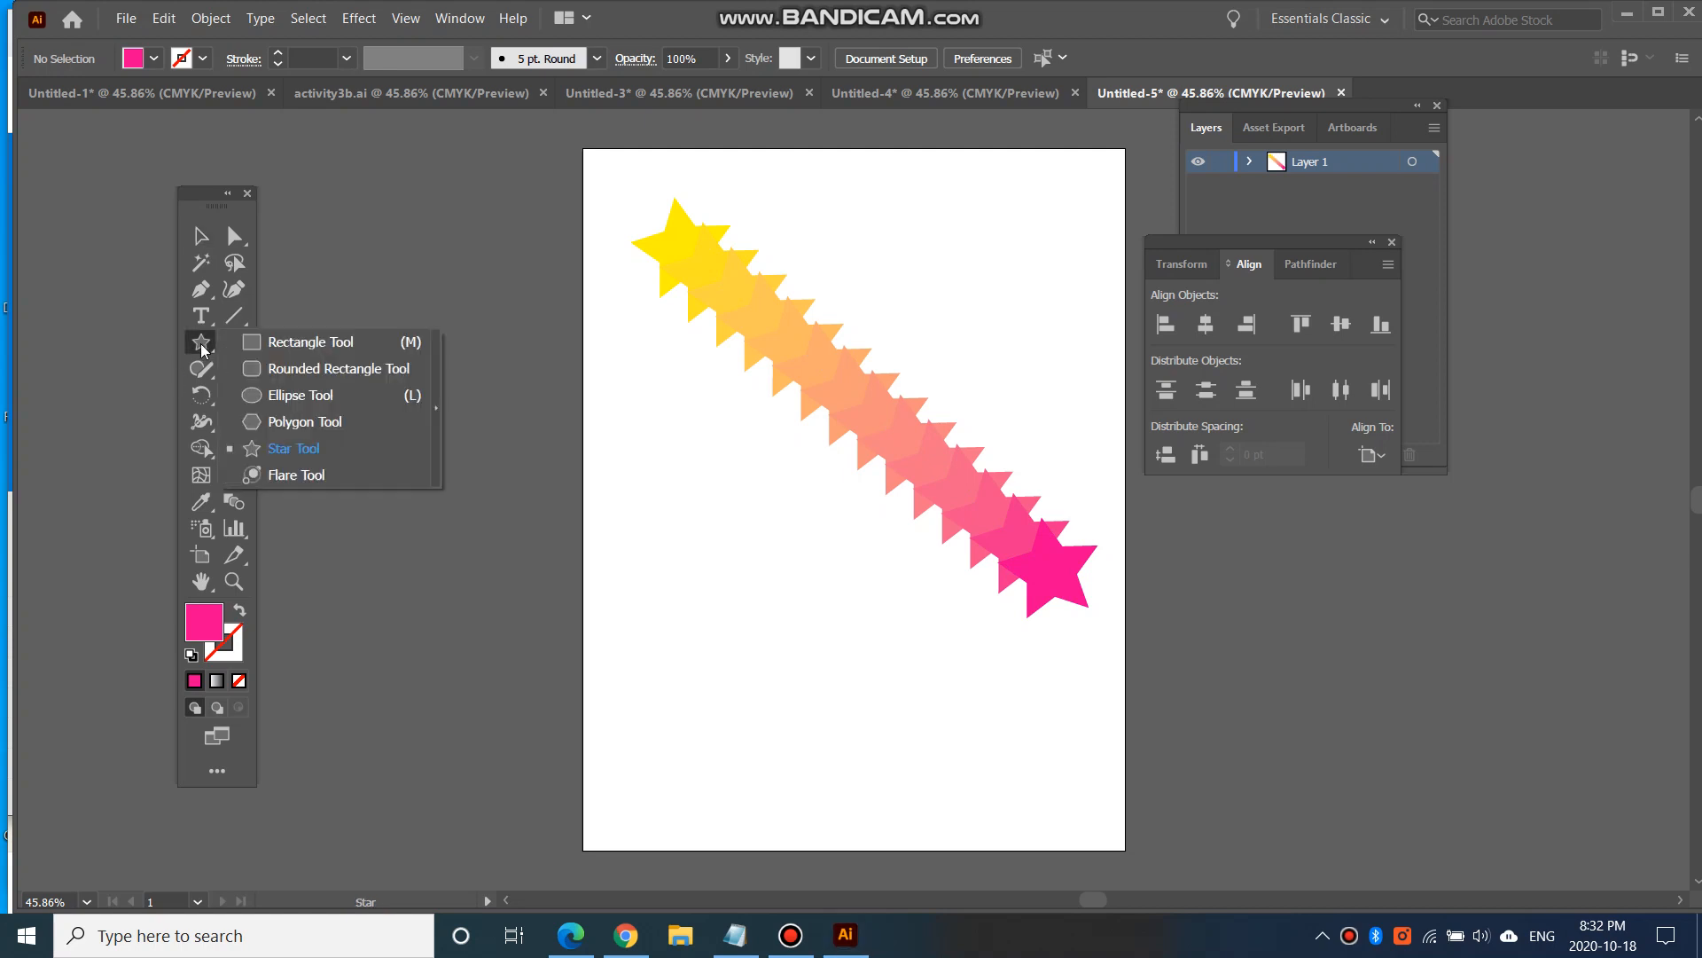
click(203, 238)
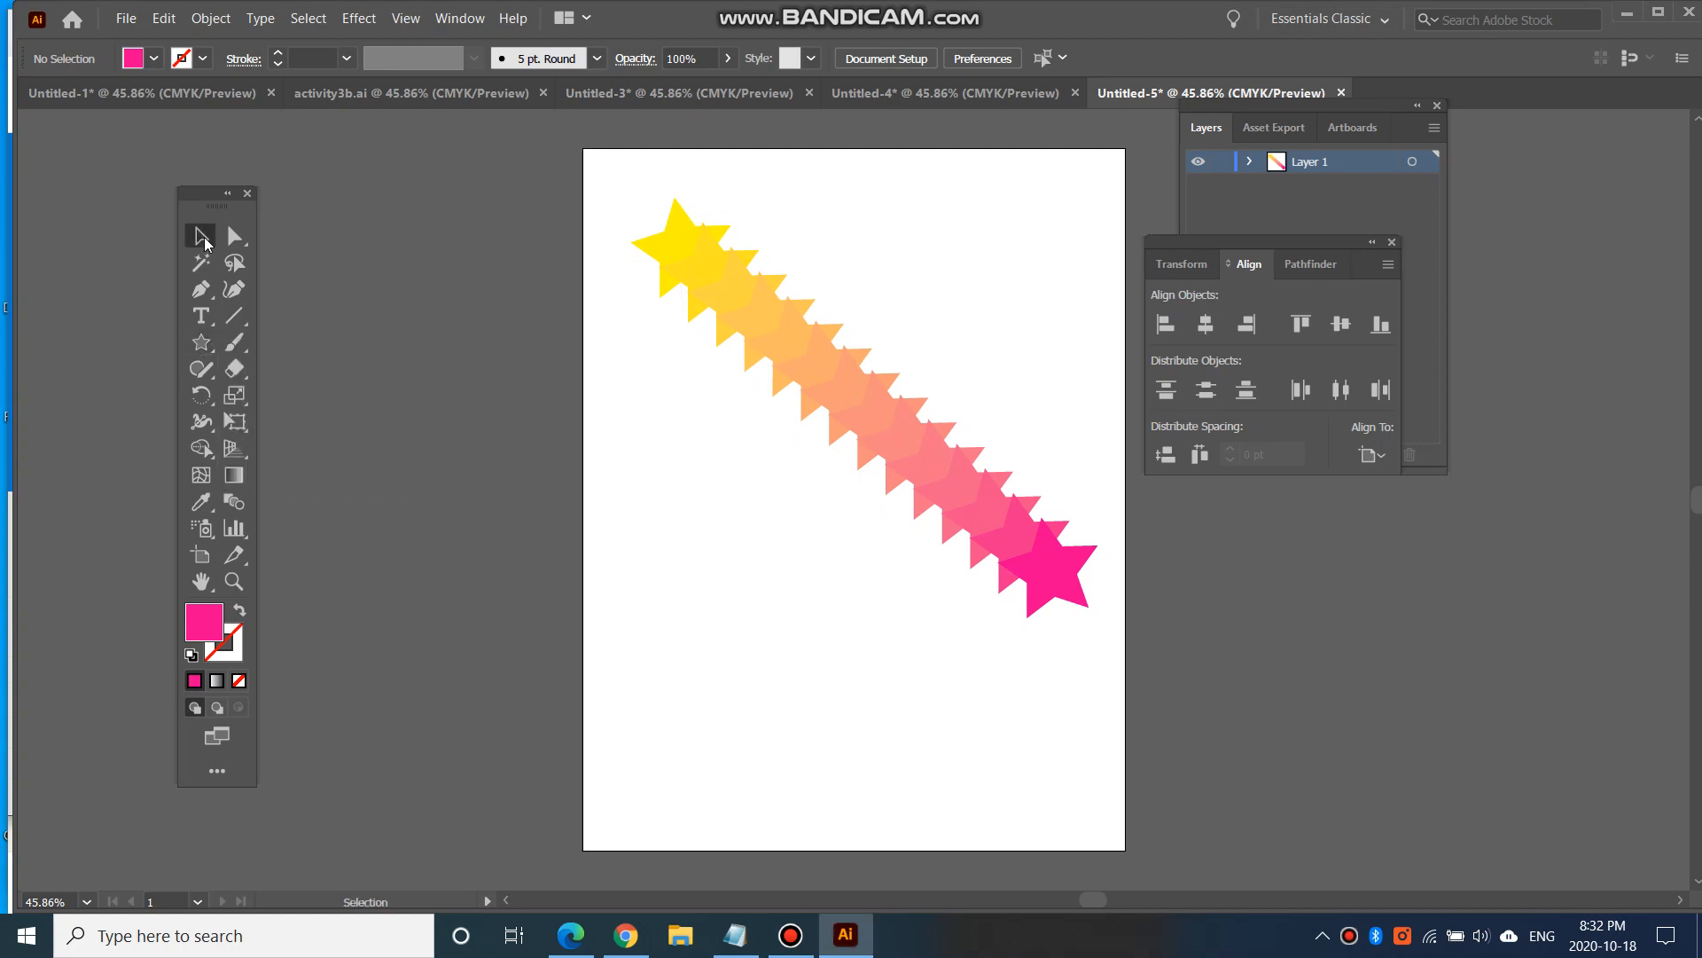
click(201, 342)
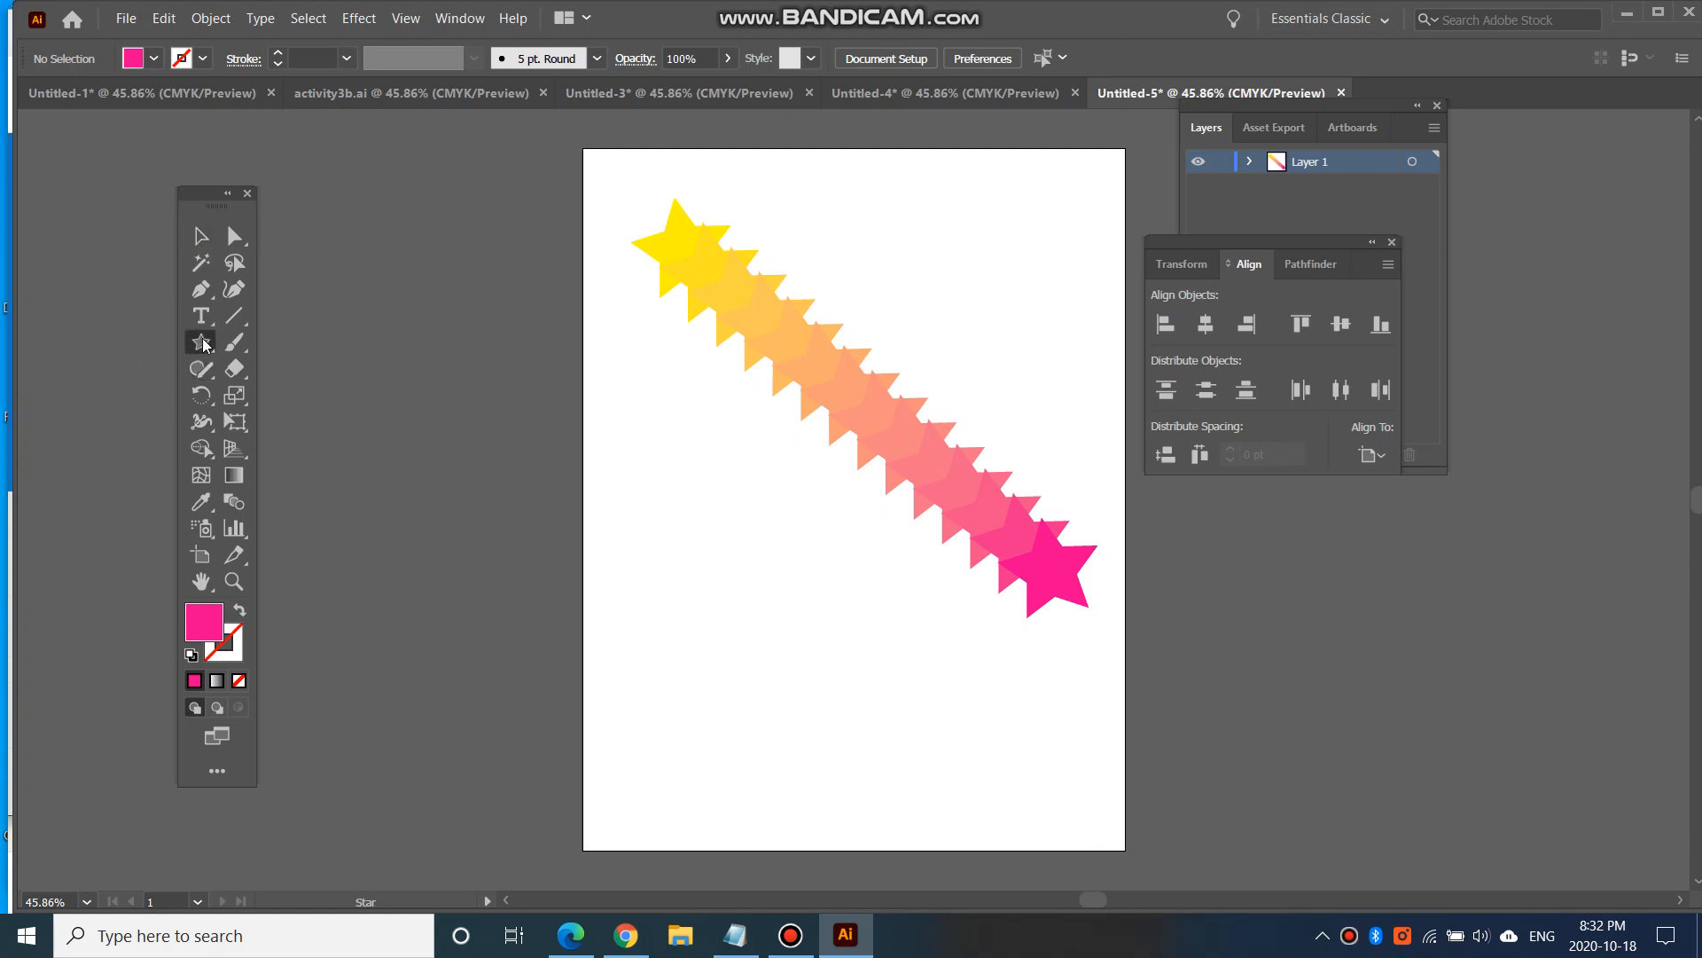
key(v)
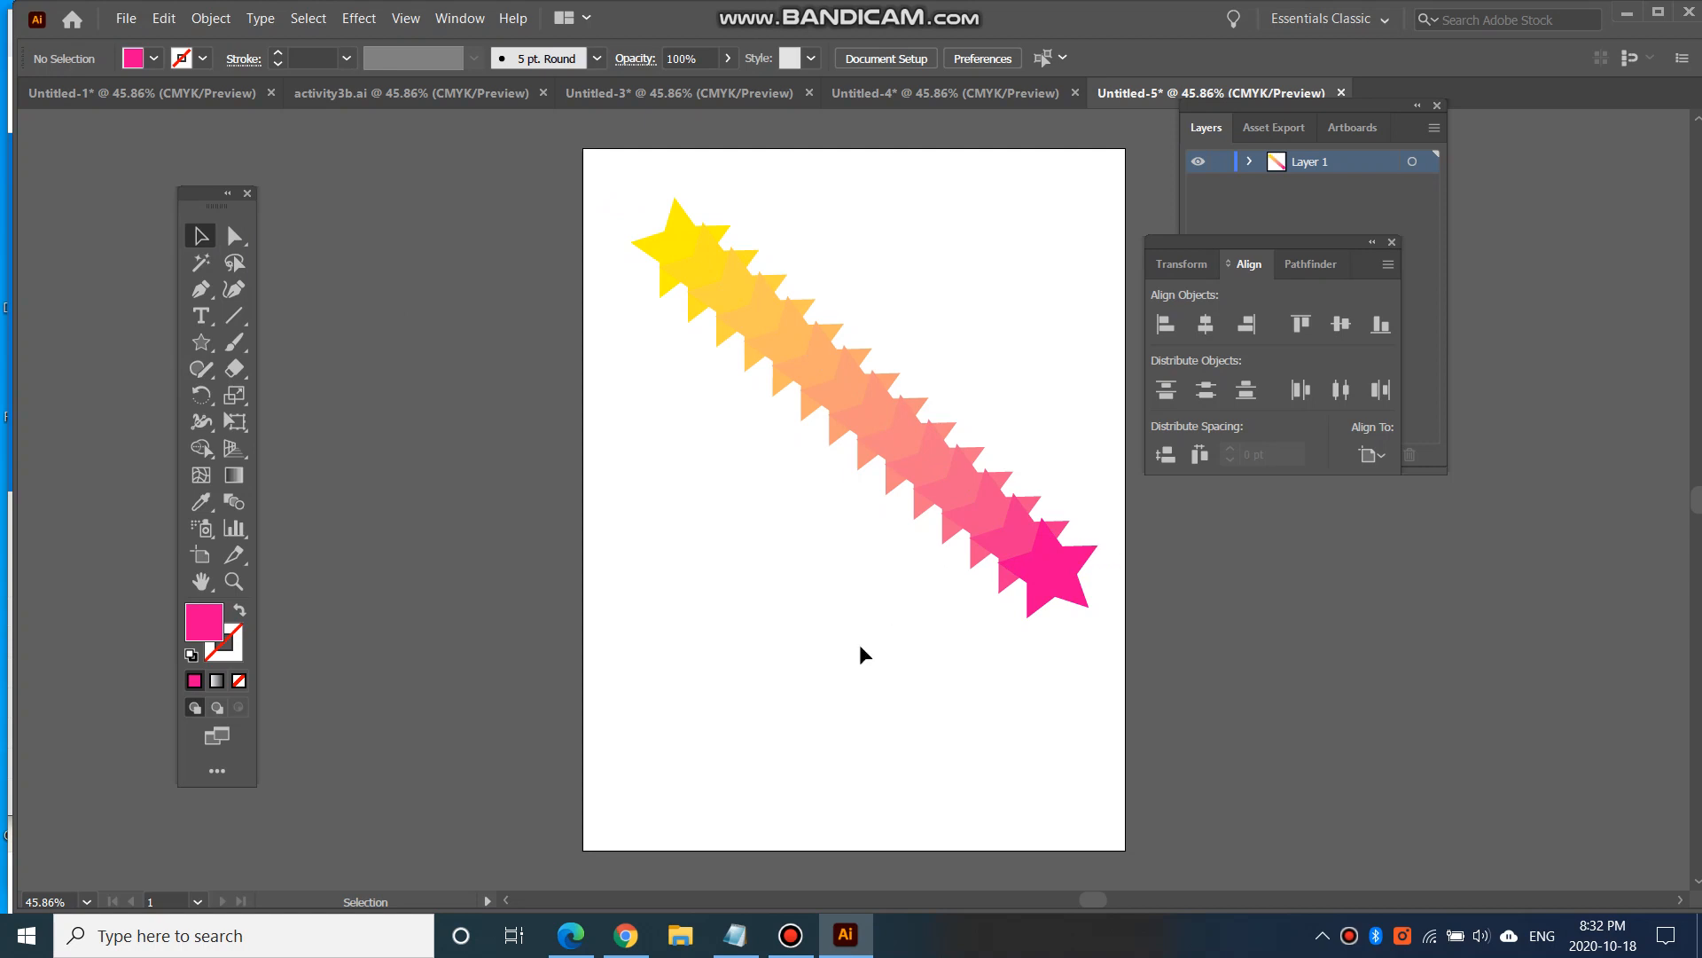
Step: Prepare a JPEG export of the artwork named activity5 in the CGD folder under ART1177
click(121, 20)
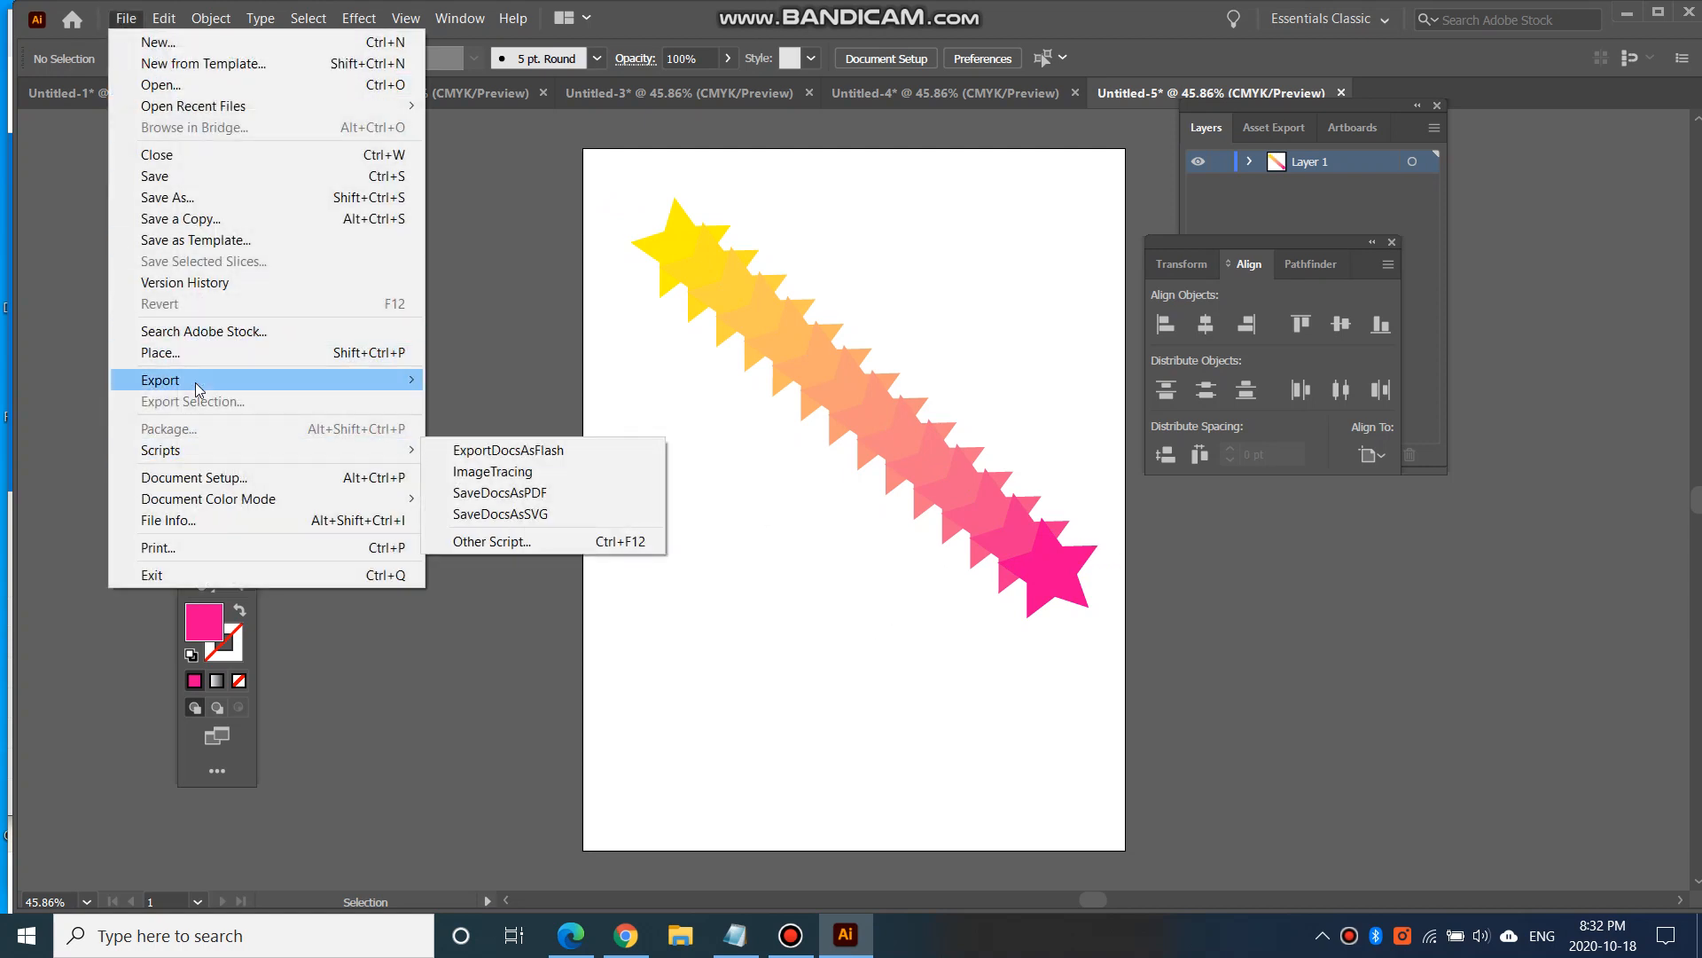
mouse_move(266, 380)
click(482, 403)
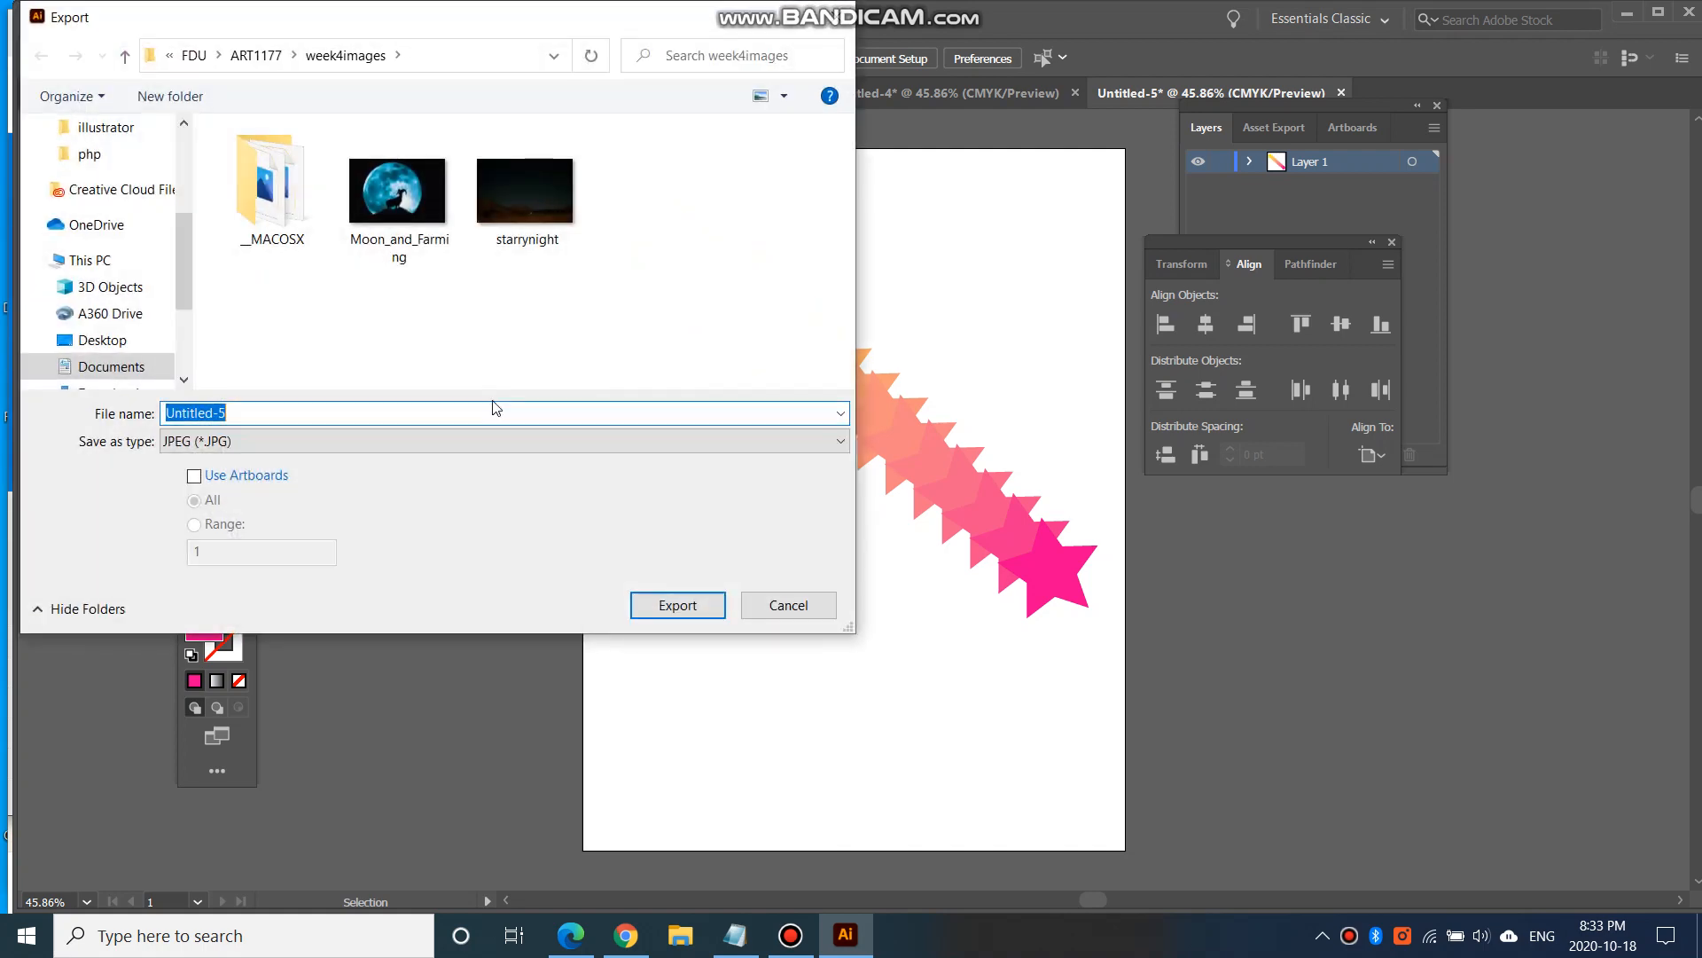
text(activity5)
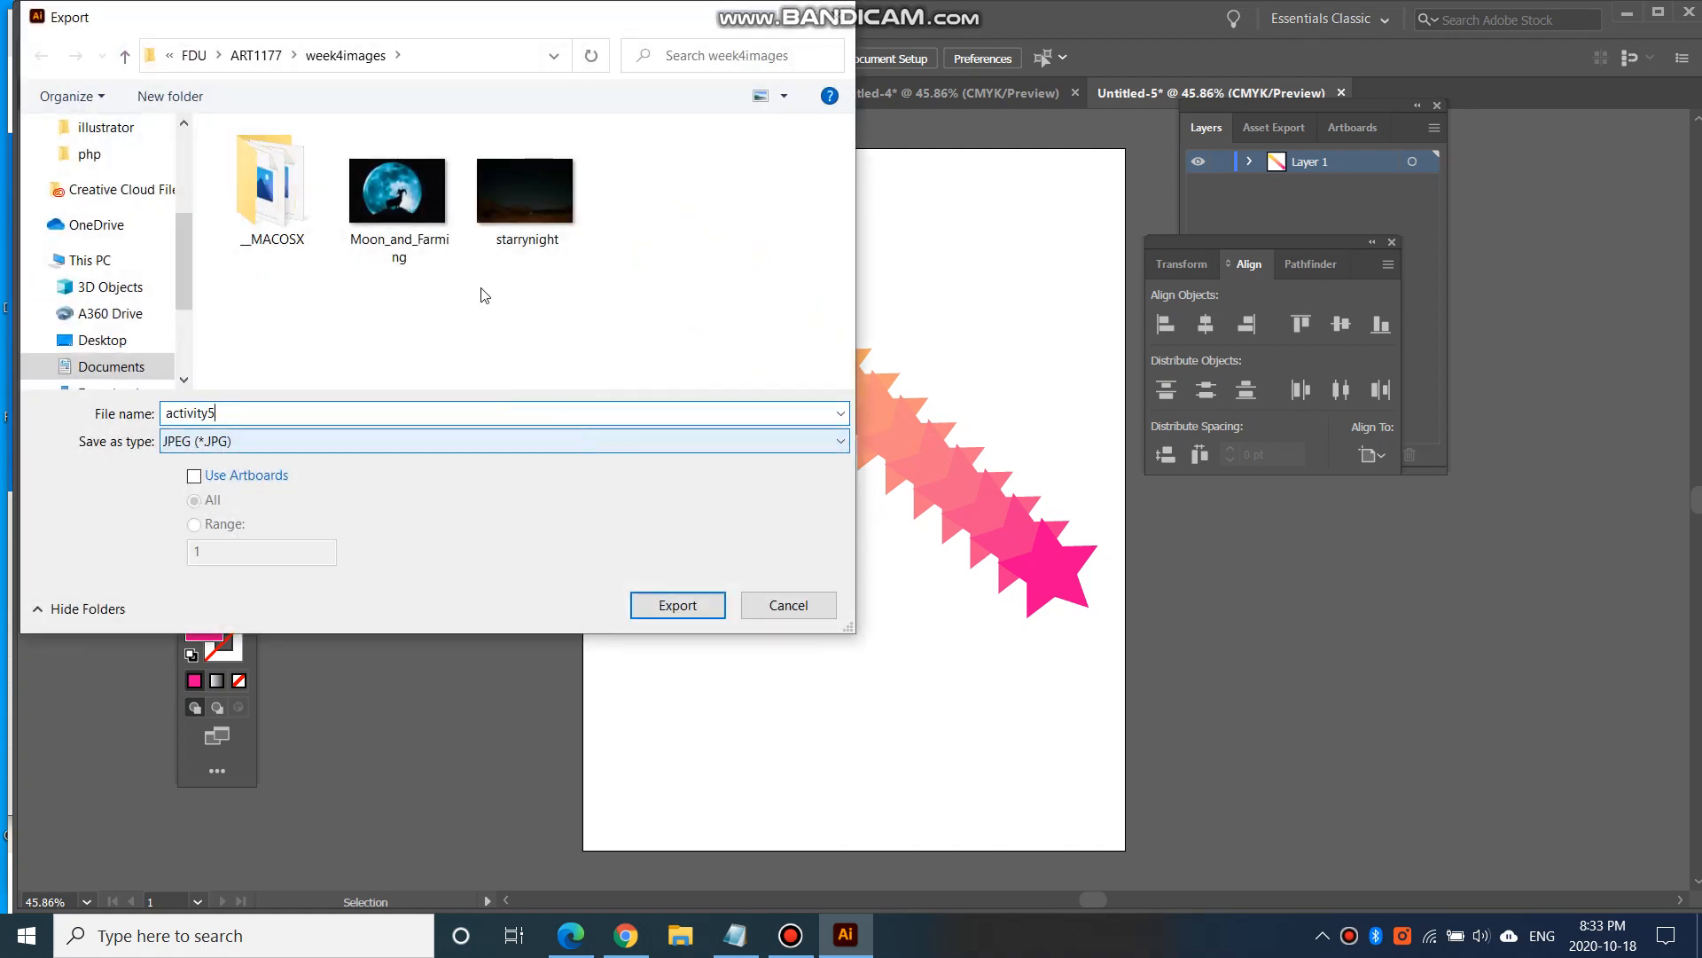
click(257, 56)
click(284, 236)
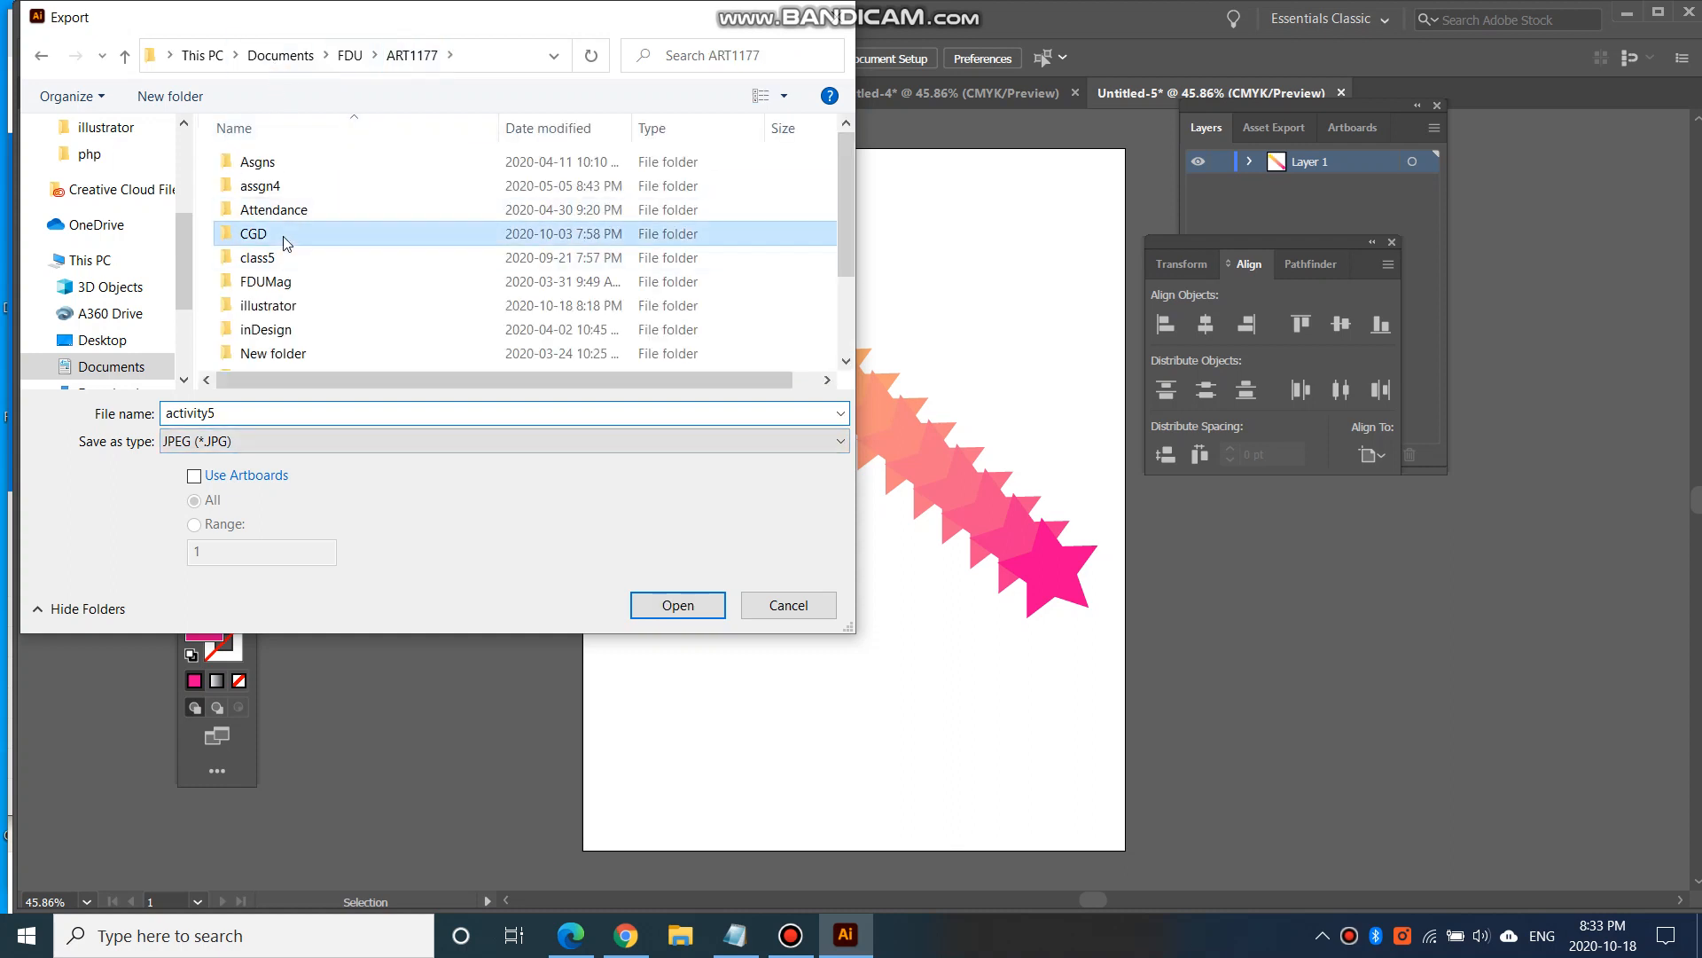
double_click(369, 236)
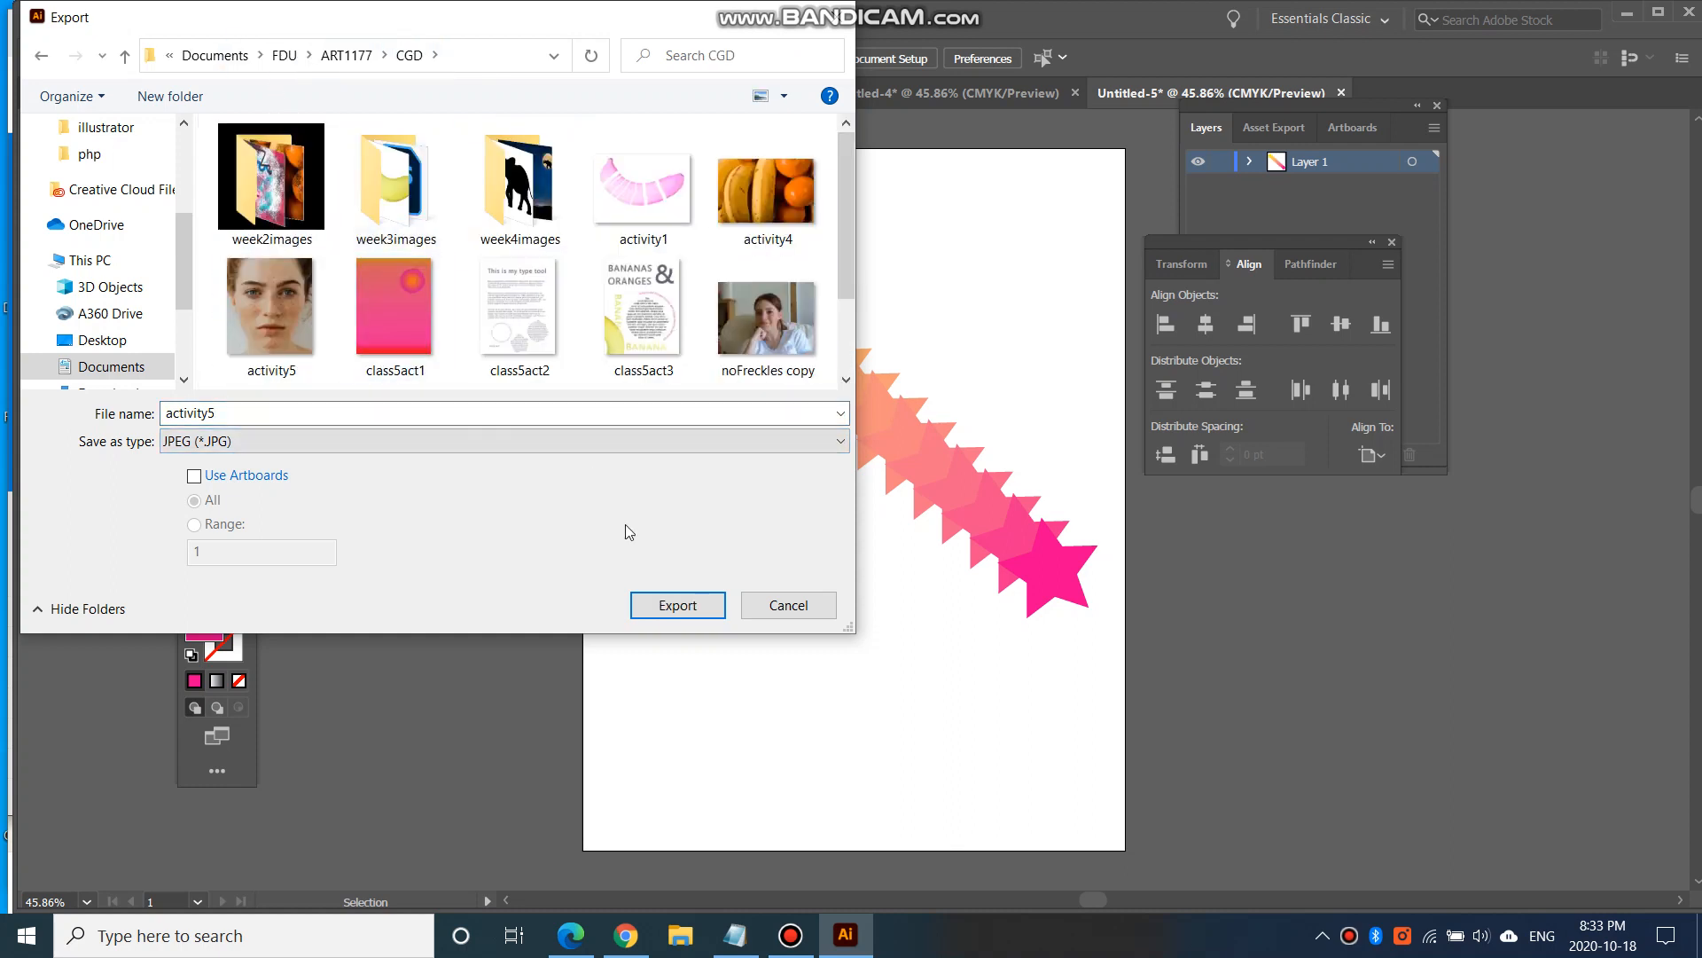
Step: Export the JPEG over the existing activity5 file, using CMYK, quality 5 (Medium) and Screen (72 ppi) resolution
click(703, 608)
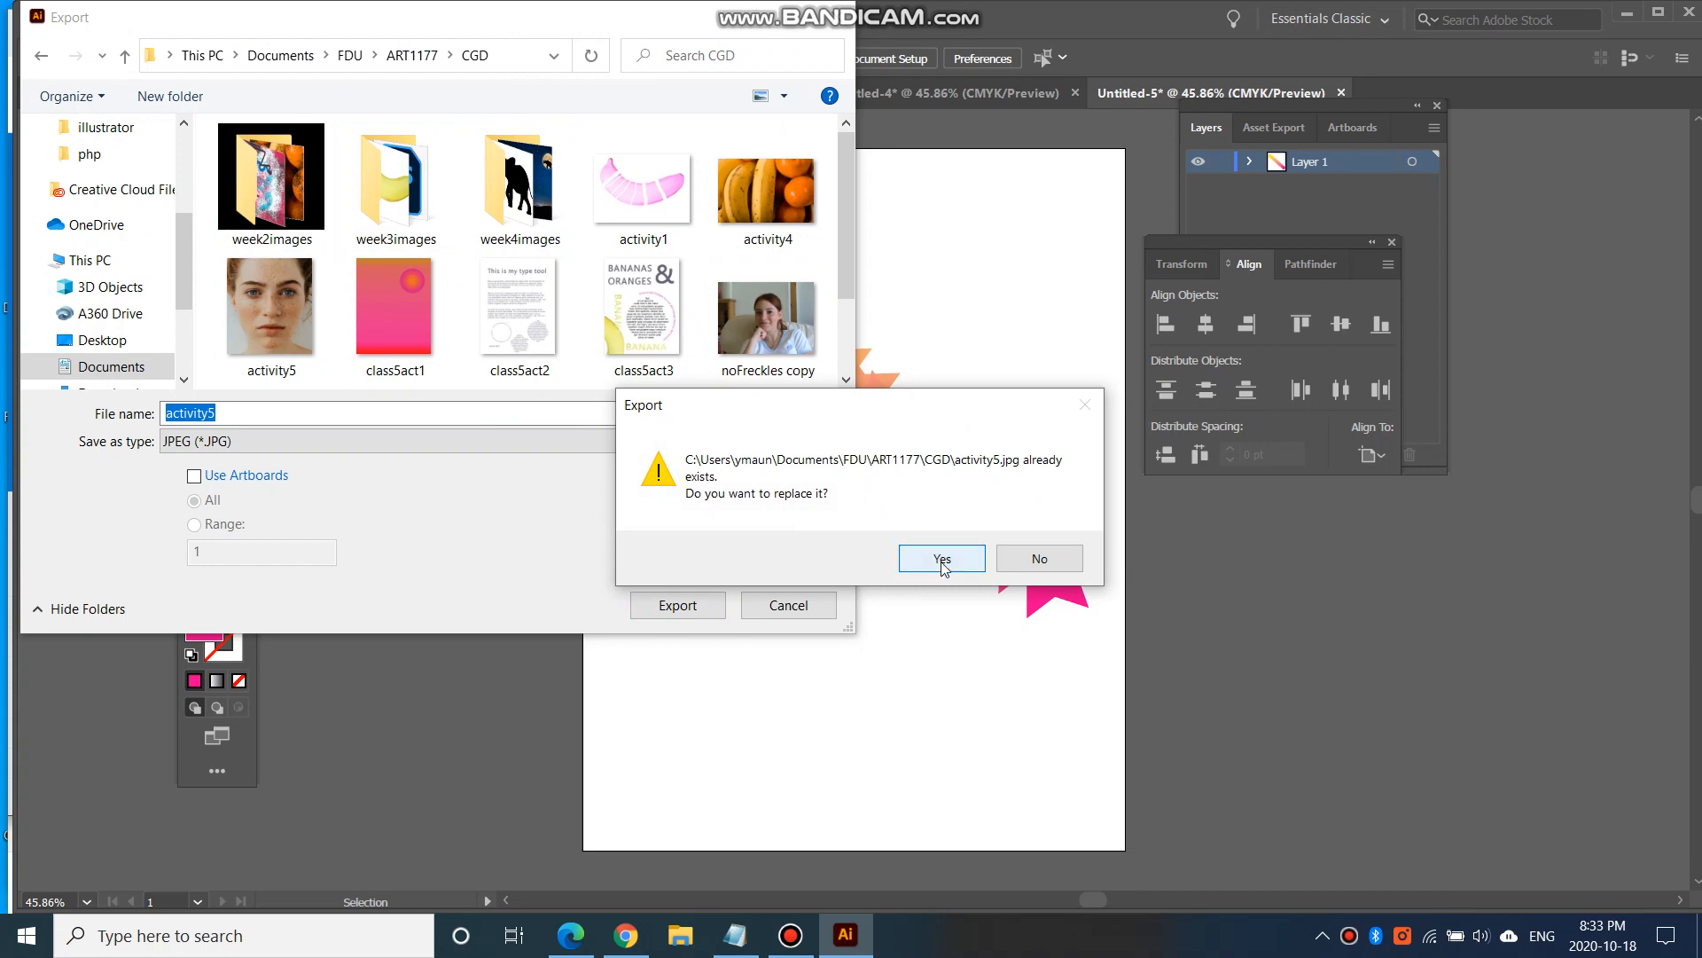
click(979, 565)
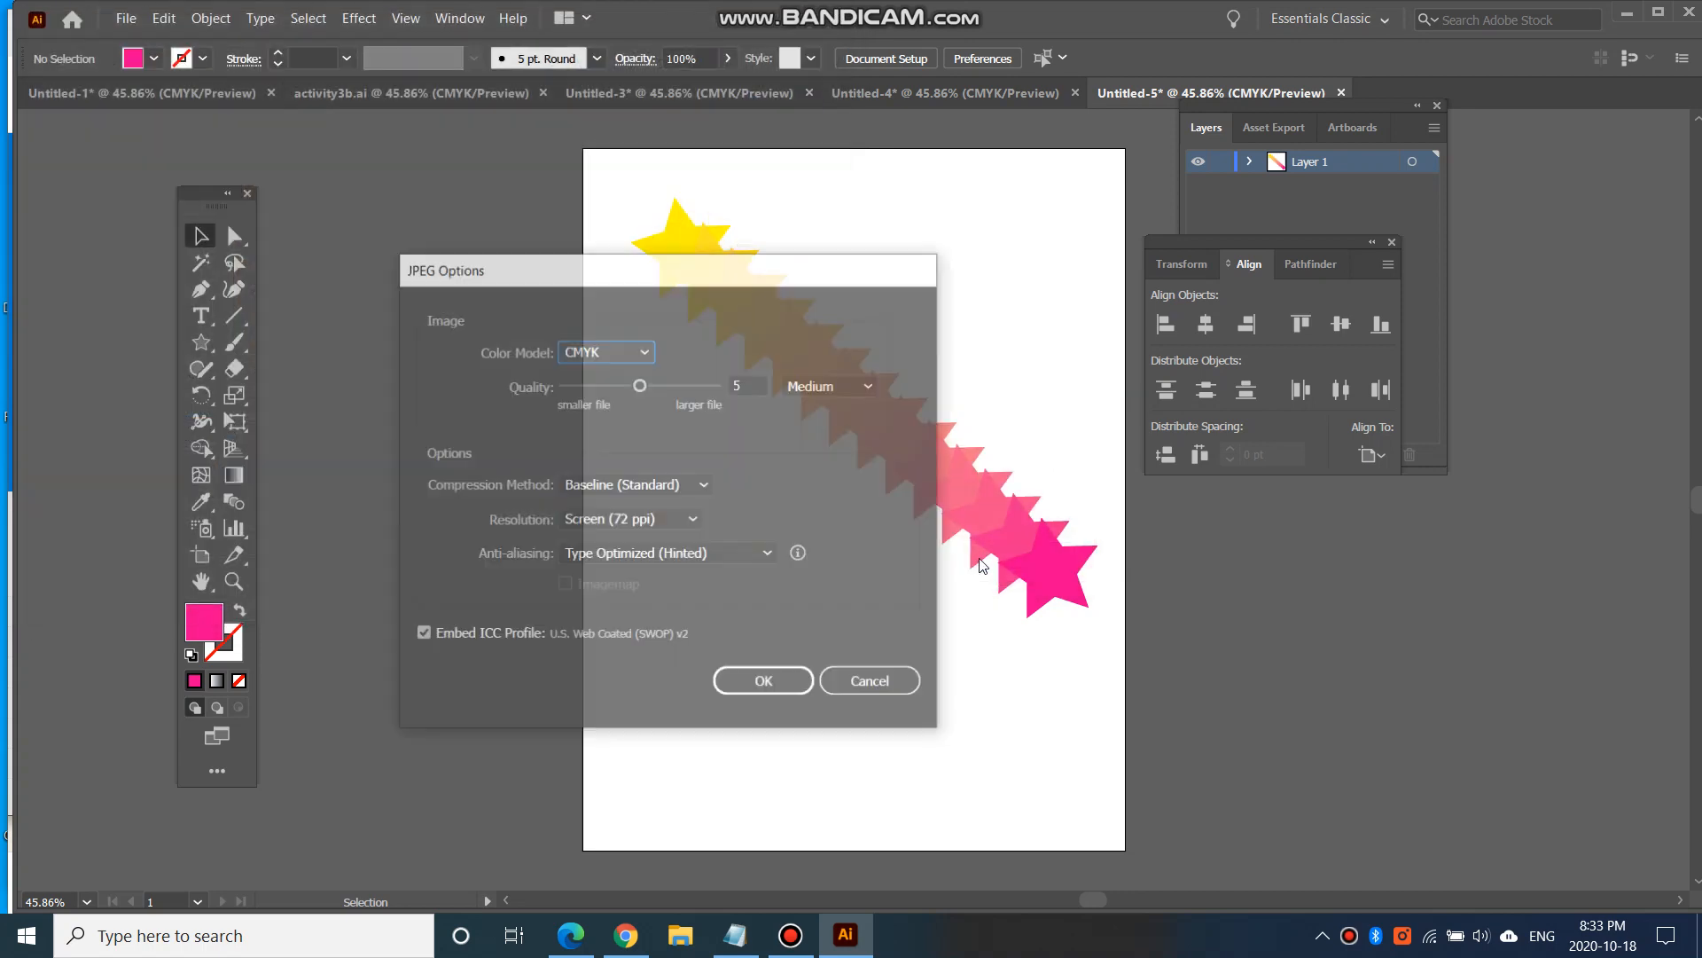
click(771, 683)
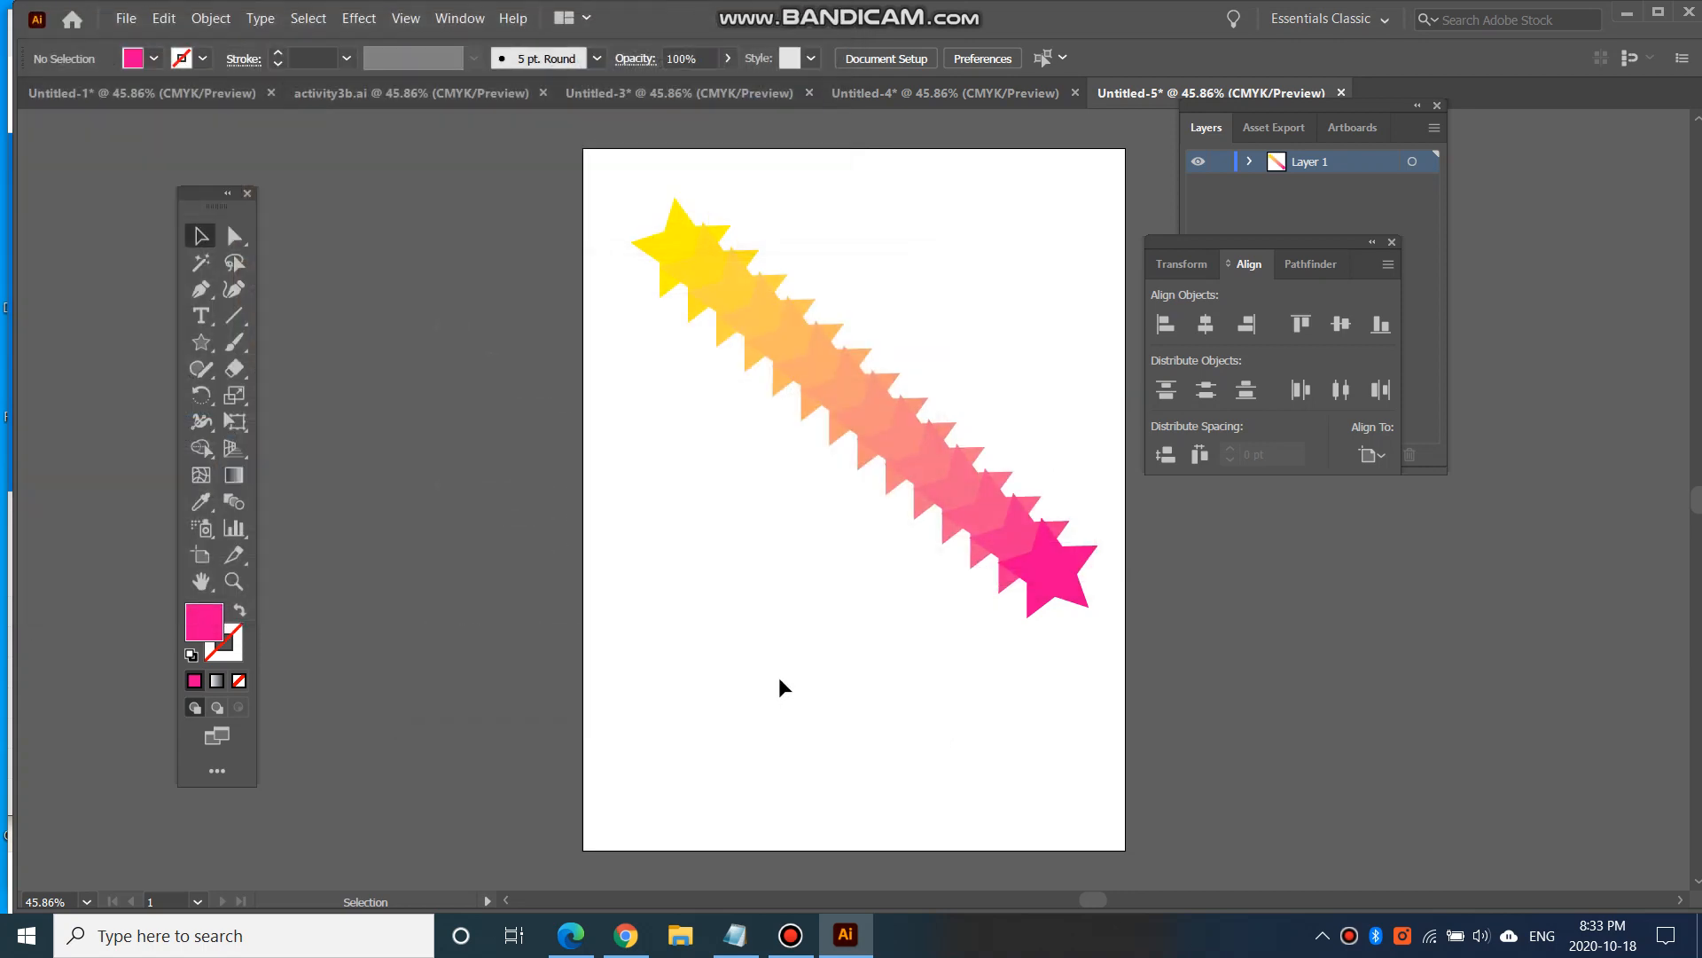